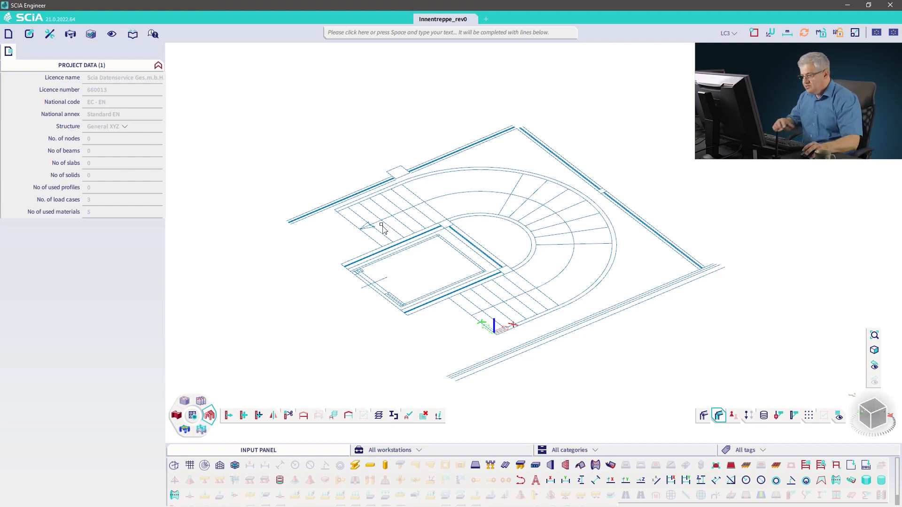
Step: Draw a vertical line 1.2 m high from the outer corner of the lower stair flight's edge
click(523, 479)
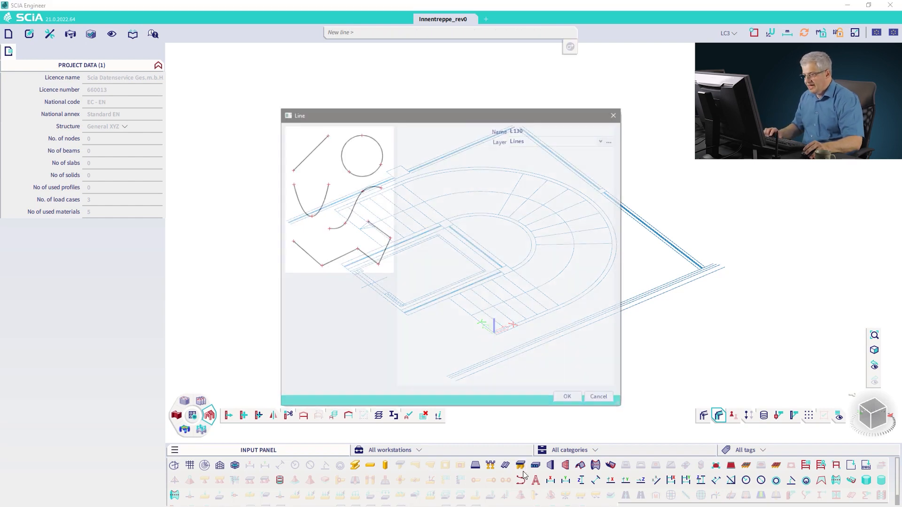
click(569, 400)
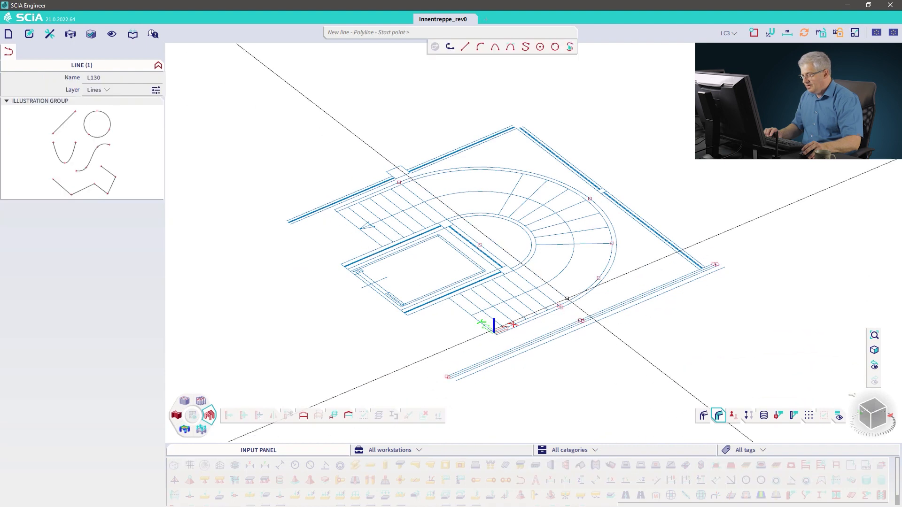
scroll(558, 306, up, 3)
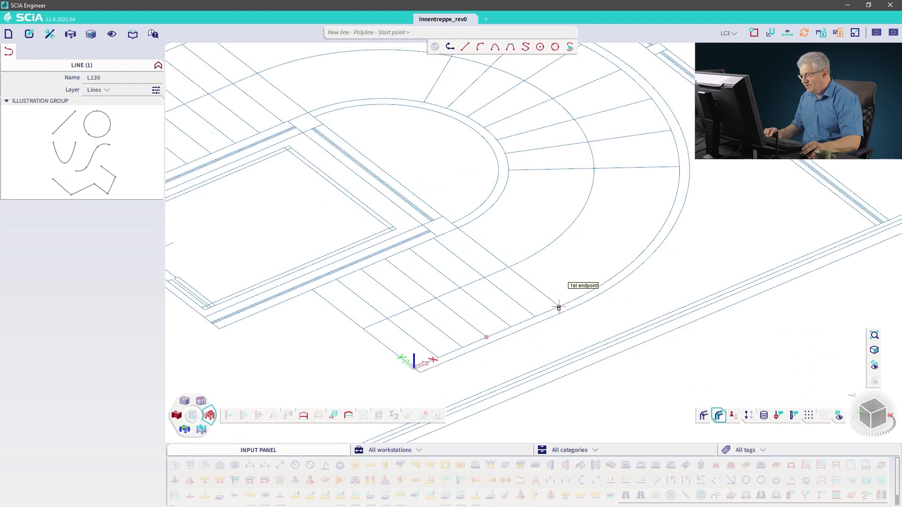
scroll(559, 306, up, 5)
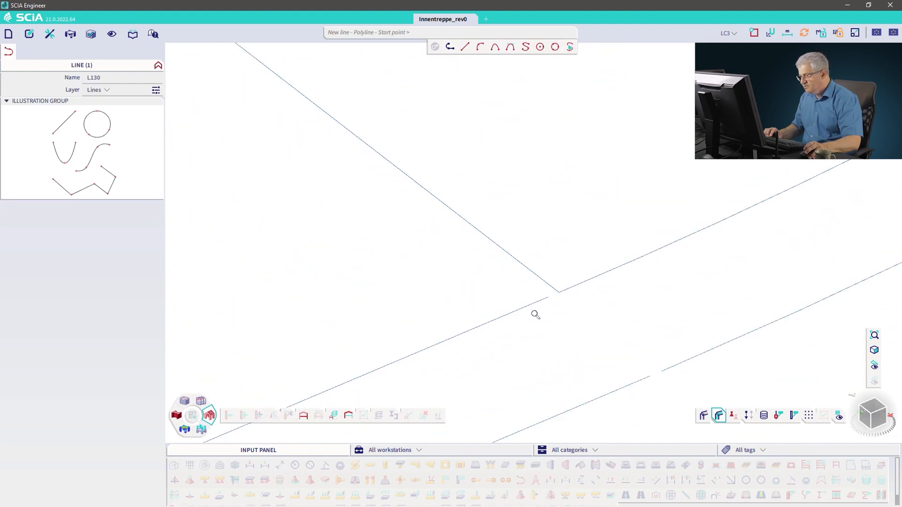
click(558, 293)
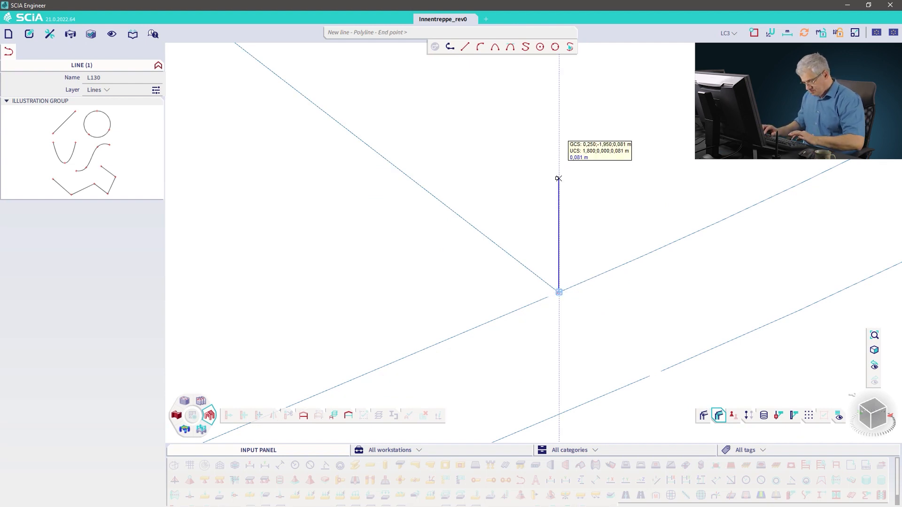
text(1,0)
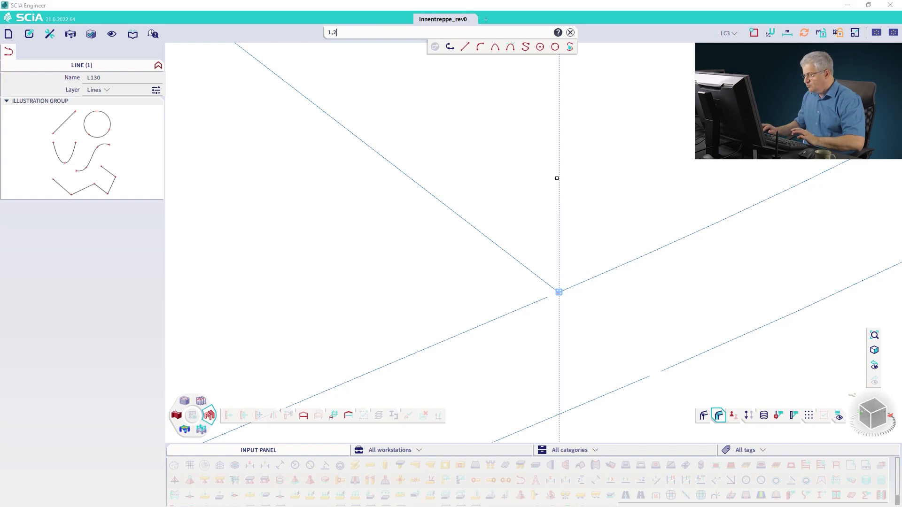
key(Return)
key(Escape)
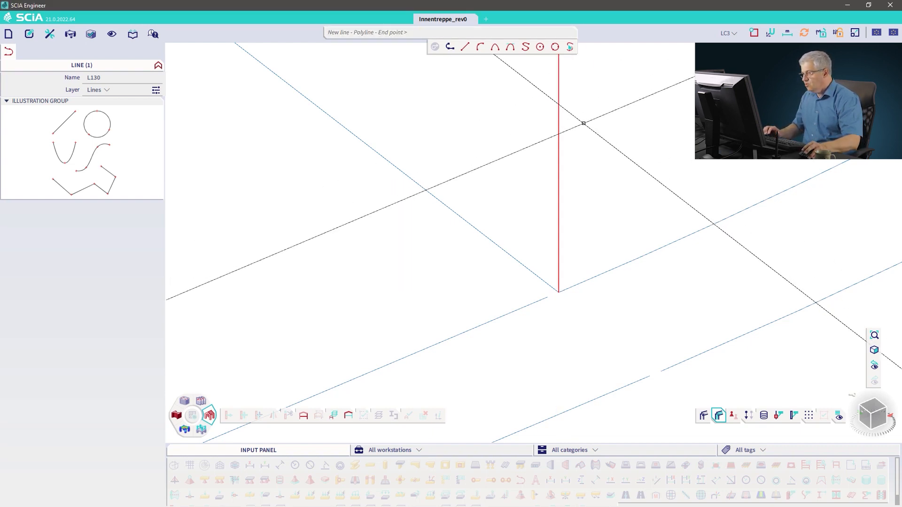
Step: Draw a vertical line 2.4 m high from the endpoint of a tread line on the inner curved stair edge
scroll(586, 126, down, 2)
scroll(587, 126, down, 3)
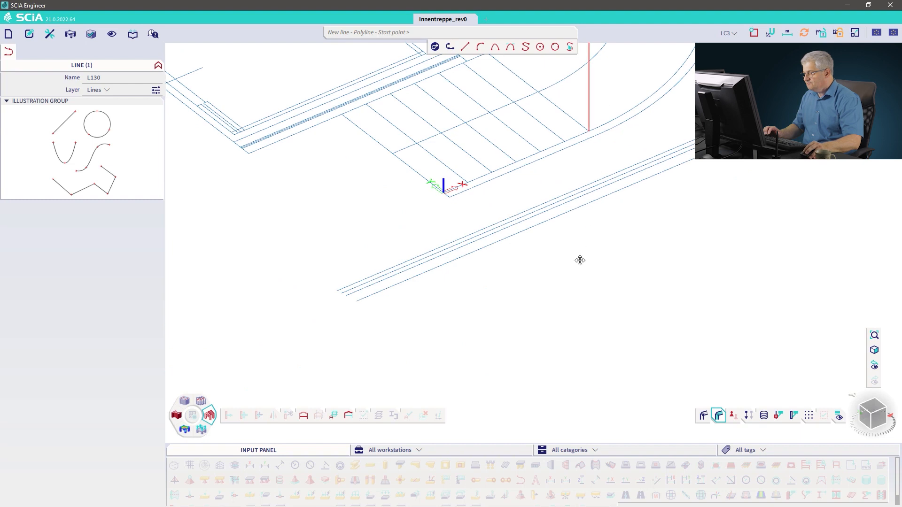
middle_drag(580, 258, 549, 324)
click(754, 32)
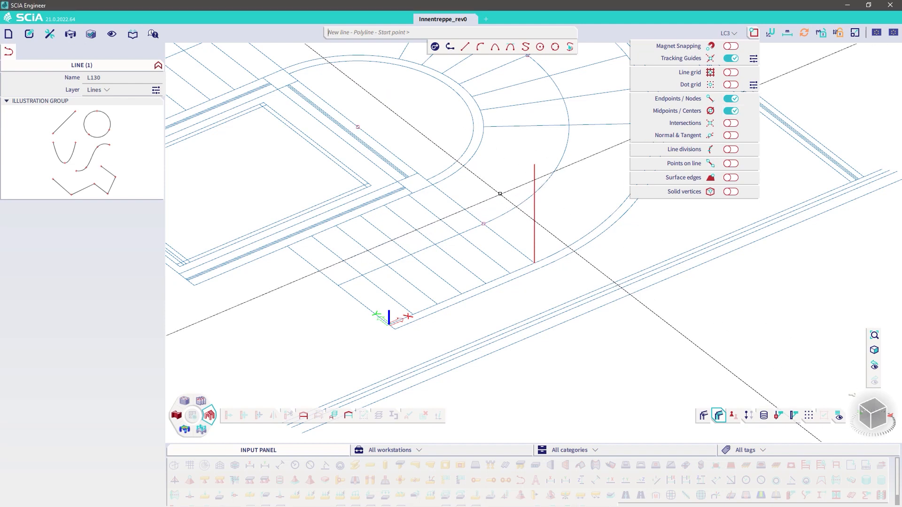
scroll(499, 221, up, 4)
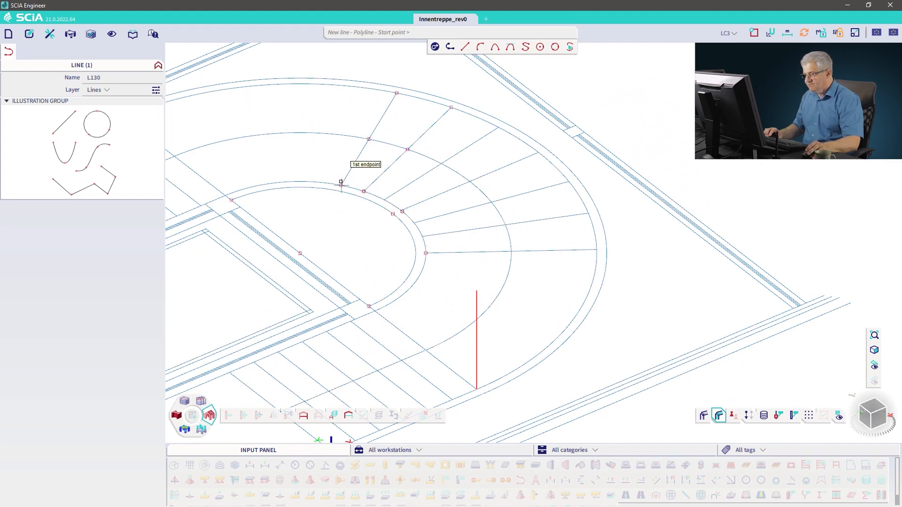
scroll(340, 185, up, 5)
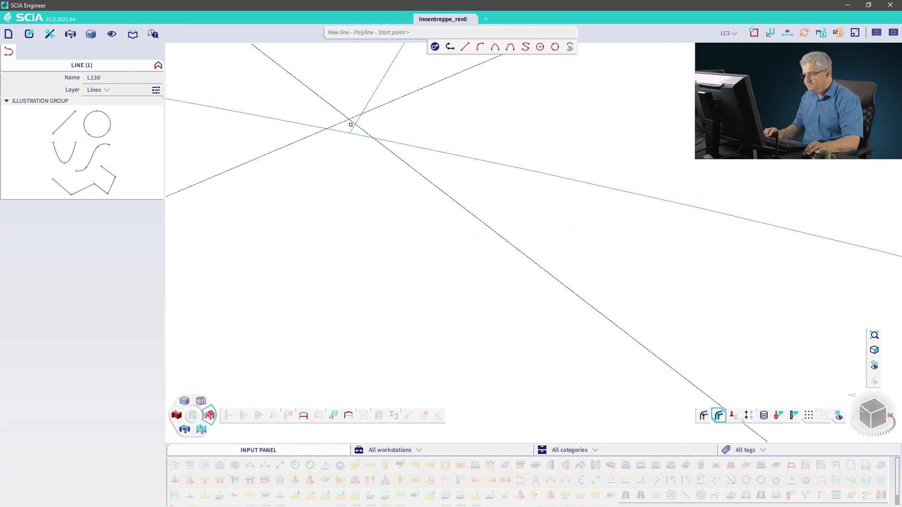
click(350, 133)
middle_drag(350, 74, 365, 324)
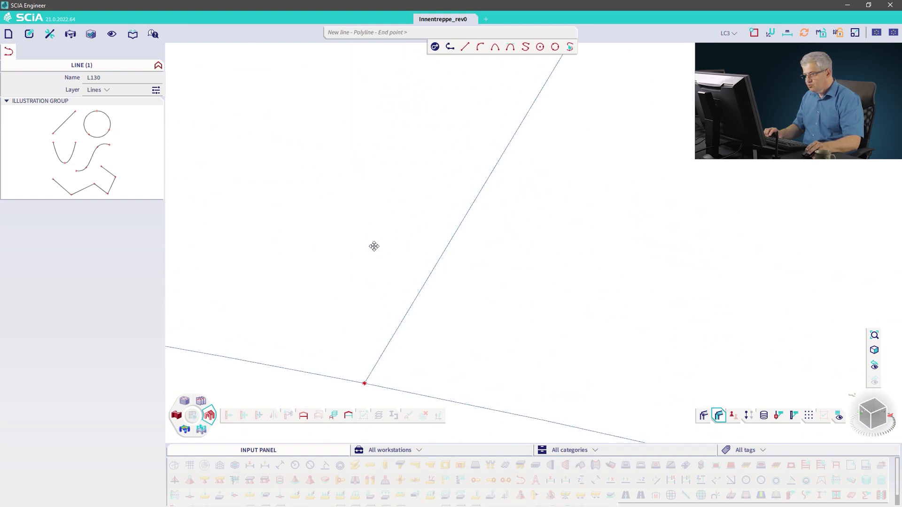
text(2,)
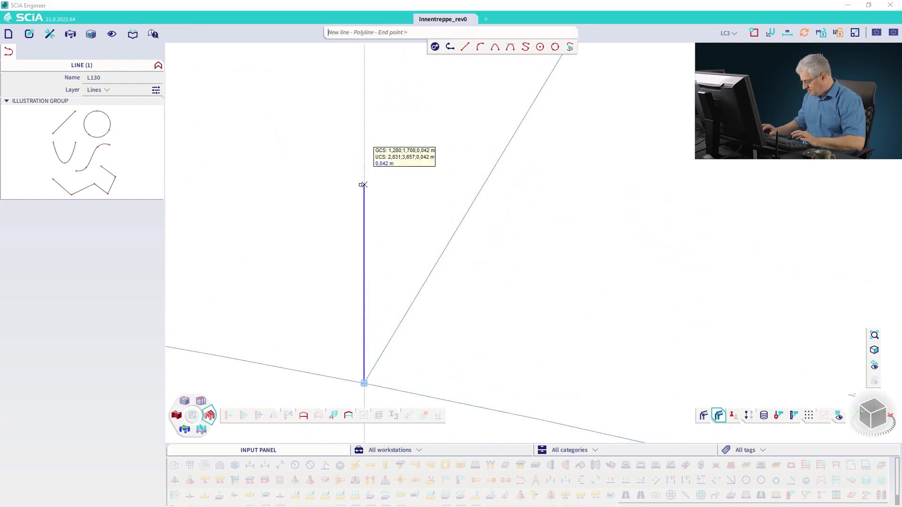
text(4)
key(Return)
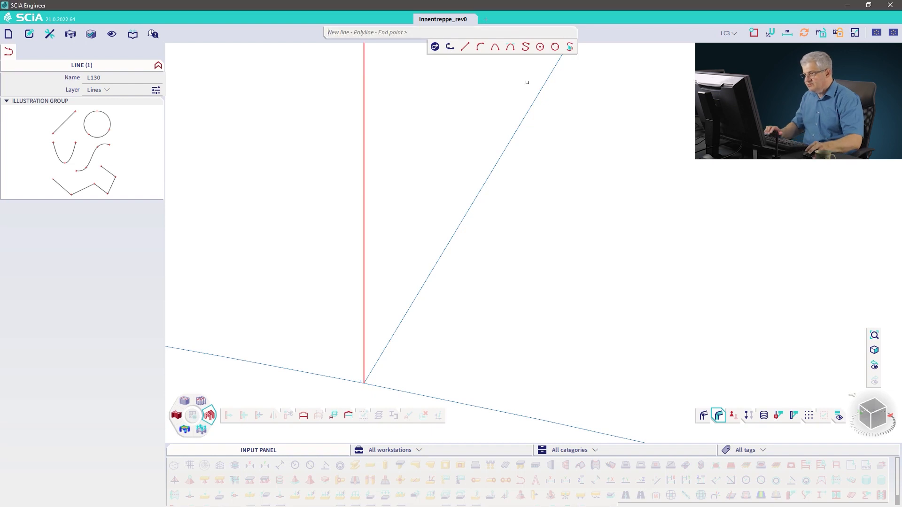
key(Escape)
Step: Draw a vertical line 3.6 m high from a point on the upper landing's edge
scroll(433, 165, down, 6)
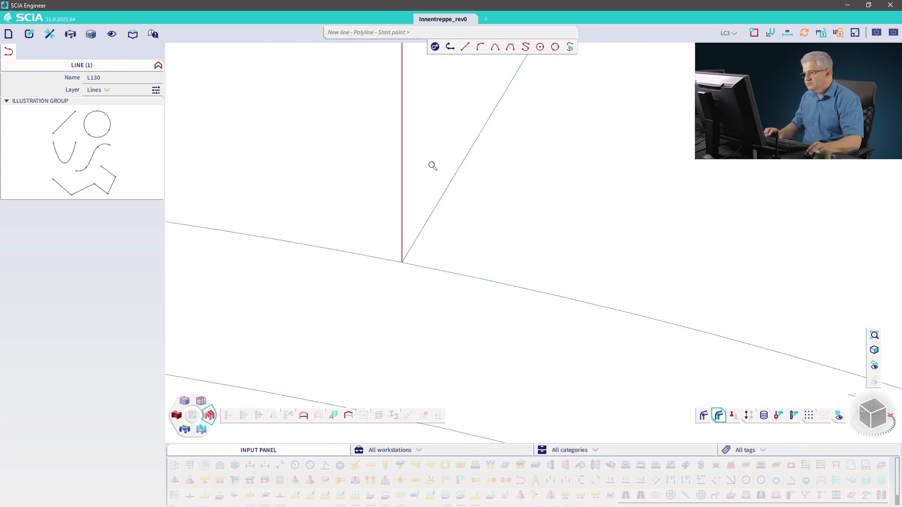
scroll(432, 168, down, 2)
middle_drag(463, 165, 558, 199)
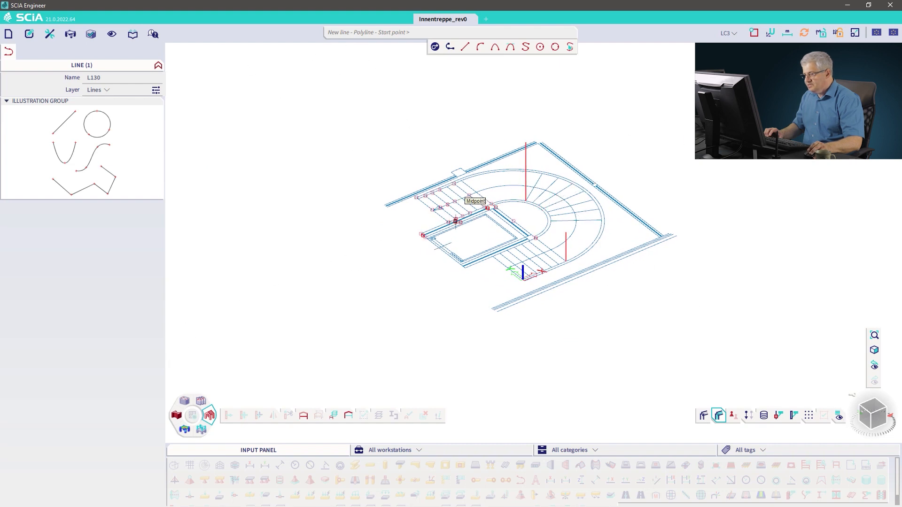
scroll(450, 216, up, 5)
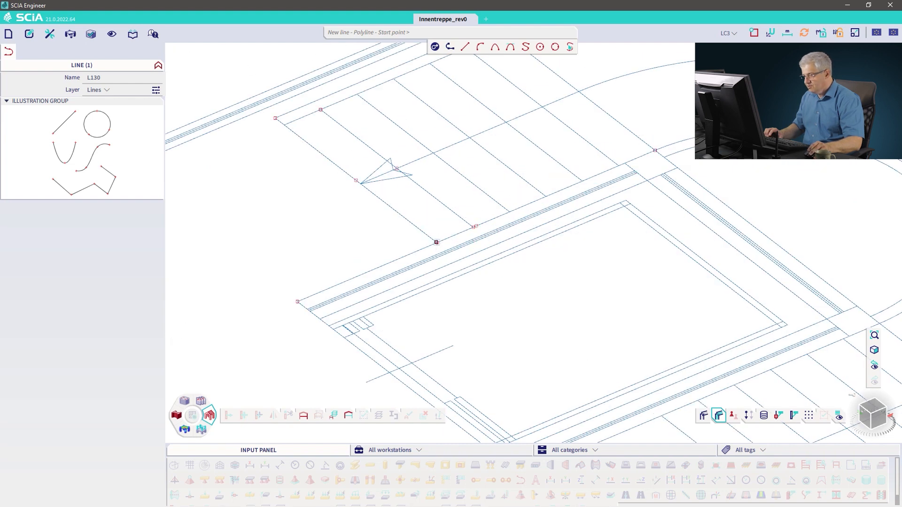
click(436, 242)
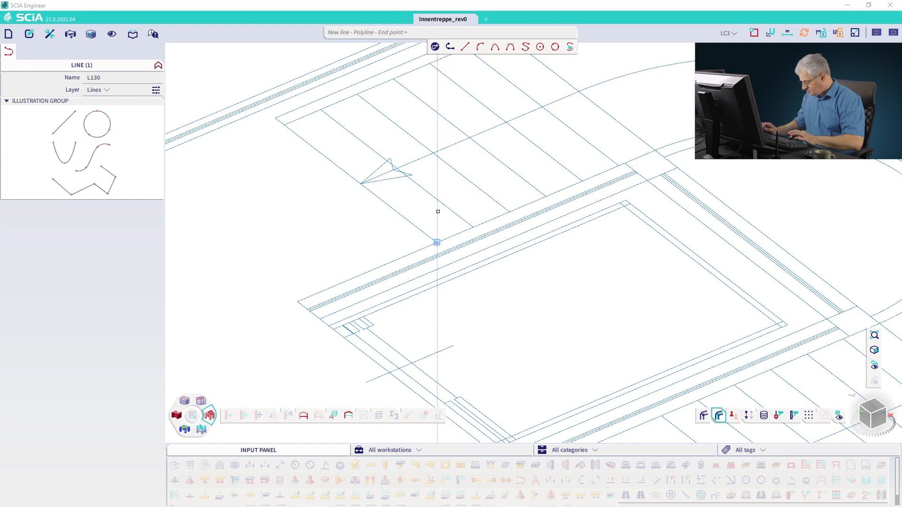
text(3,6)
key(Return)
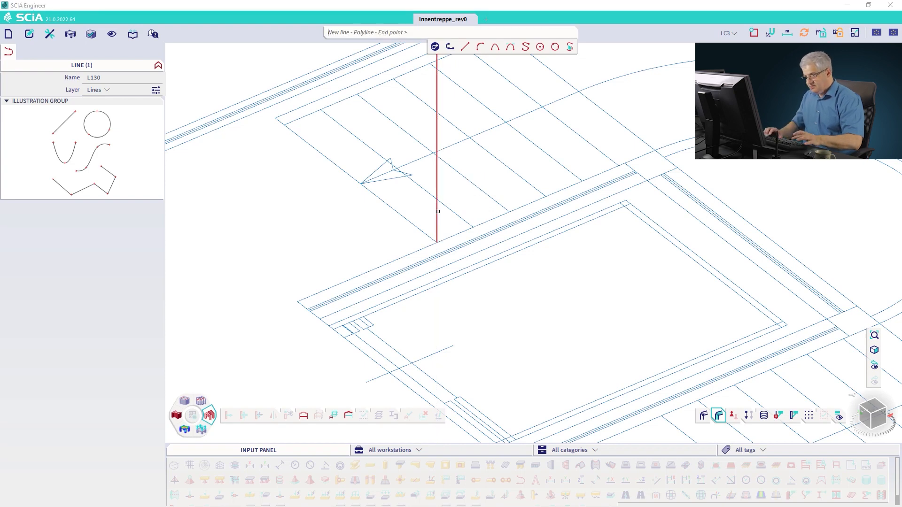
key(Escape)
scroll(447, 252, up, 8)
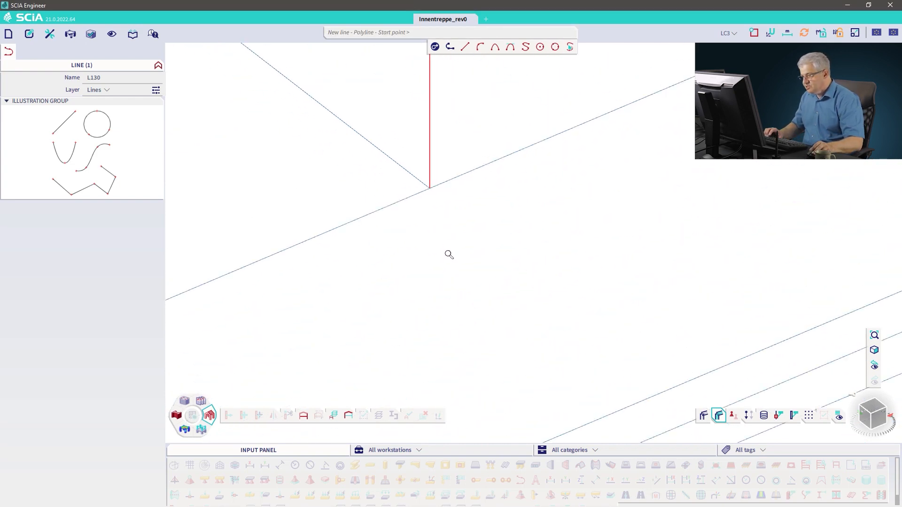
scroll(427, 180, up, 4)
key(Escape)
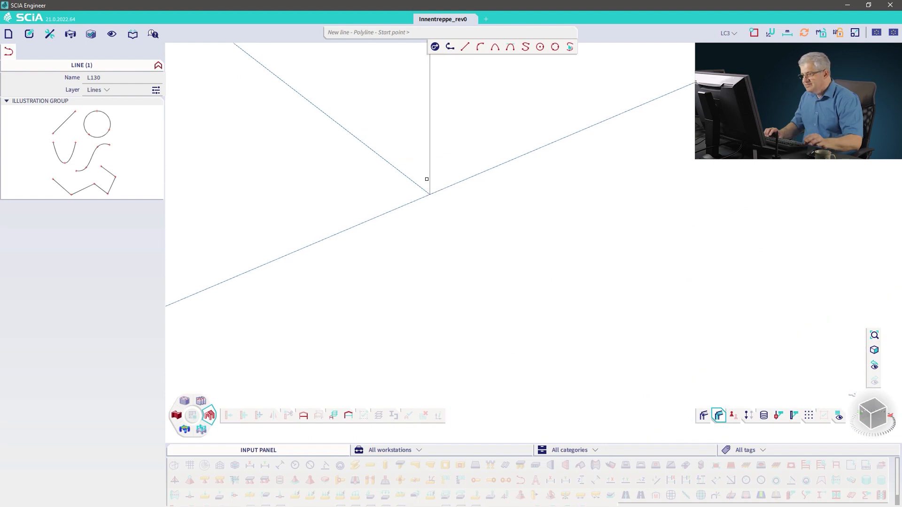
key(Escape)
Step: Copy the 3.6 m vertical line from its base point to the corner of the upper landing
scroll(442, 194, down, 10)
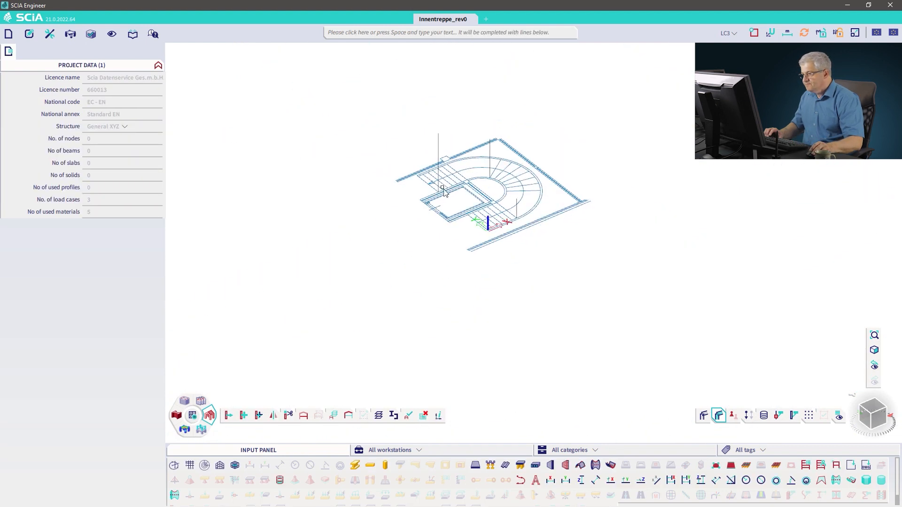
middle_drag(415, 182, 360, 193)
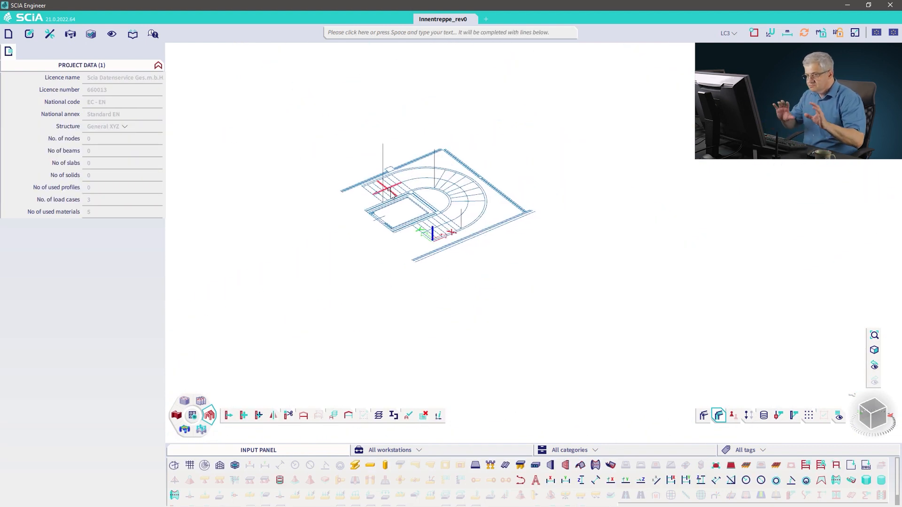
click(384, 156)
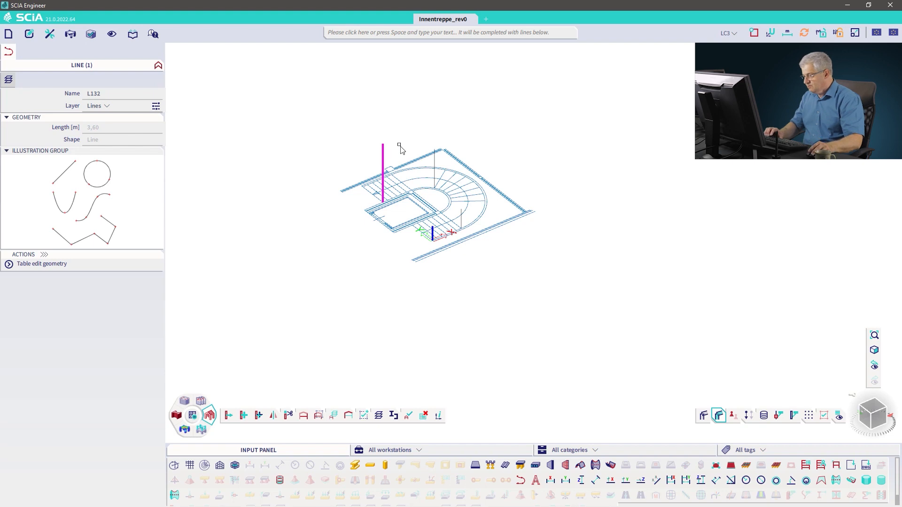
right_click(349, 168)
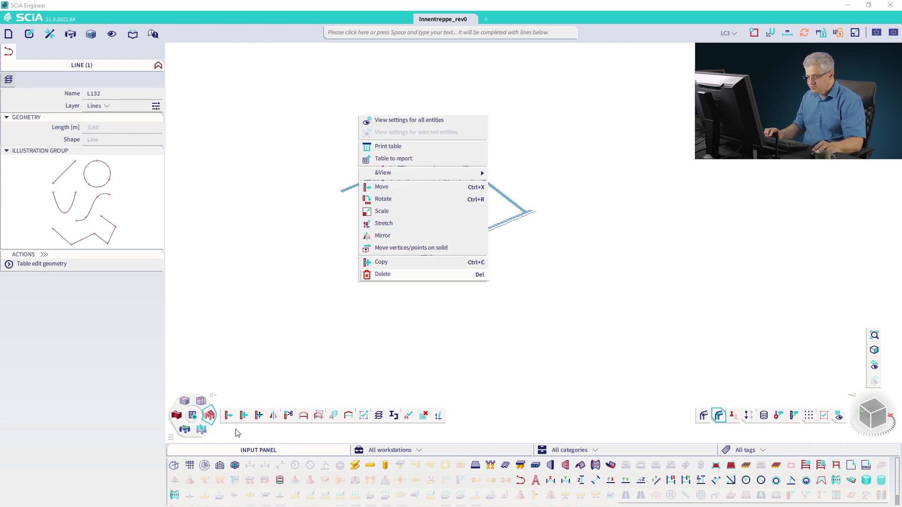
click(245, 419)
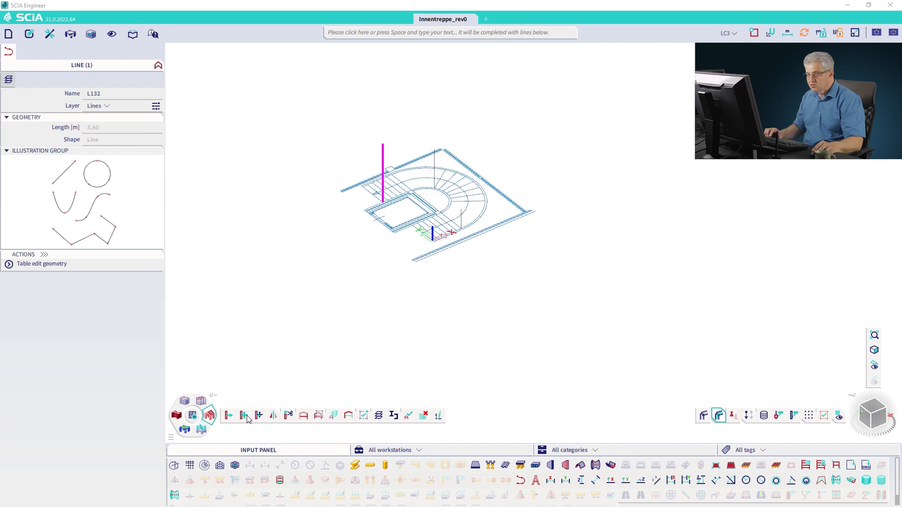
click(29, 34)
mouse_move(42, 74)
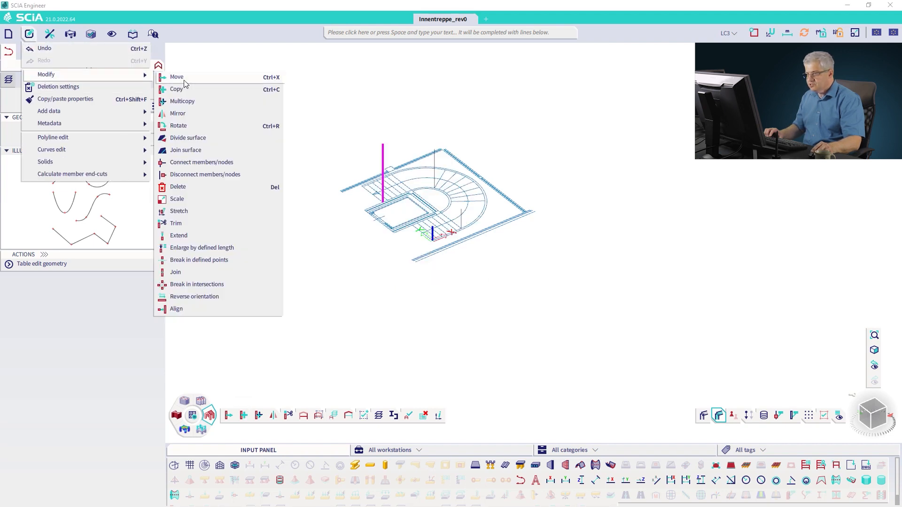
click(376, 210)
scroll(371, 202, up, 5)
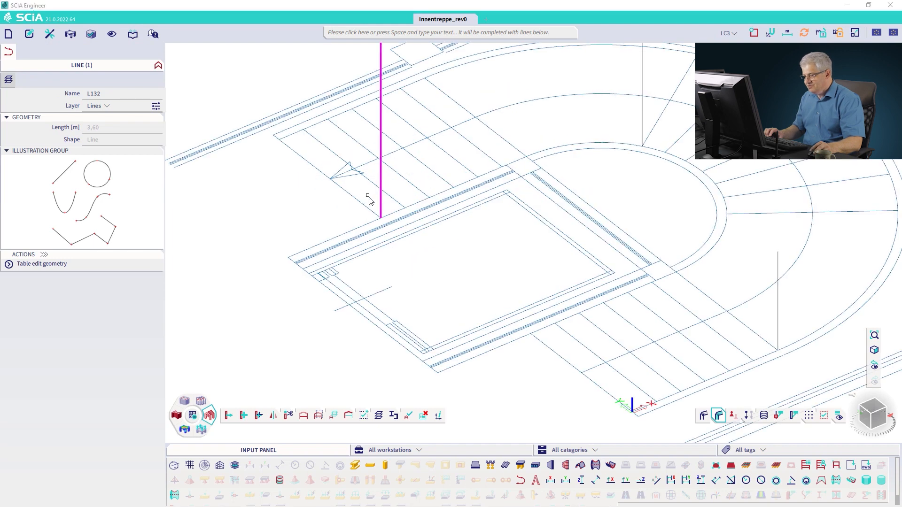
right_click(360, 194)
click(385, 342)
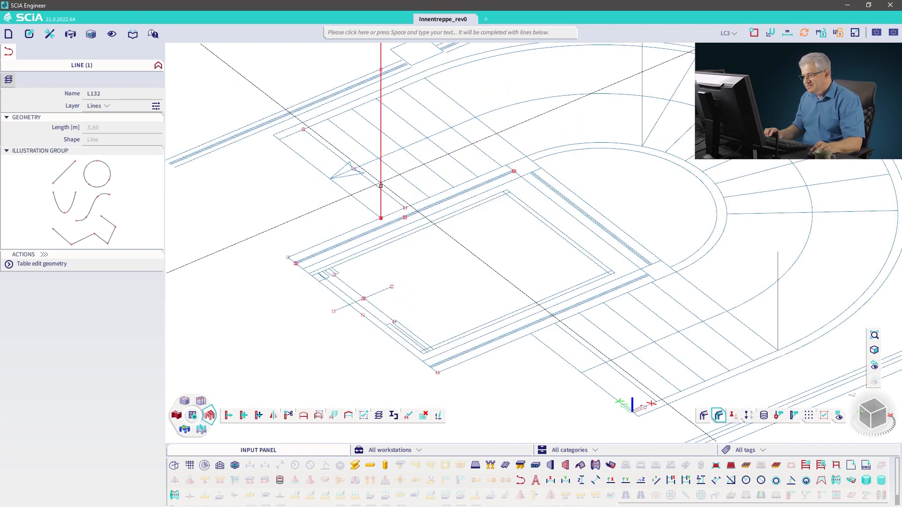
scroll(378, 227, up, 4)
click(384, 202)
scroll(382, 203, up, 3)
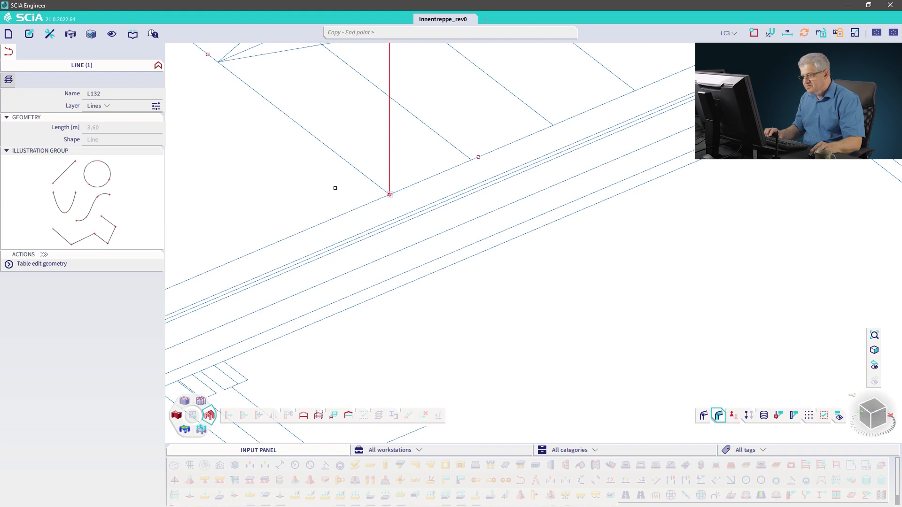
middle_drag(303, 187, 415, 314)
middle_drag(261, 152, 450, 303)
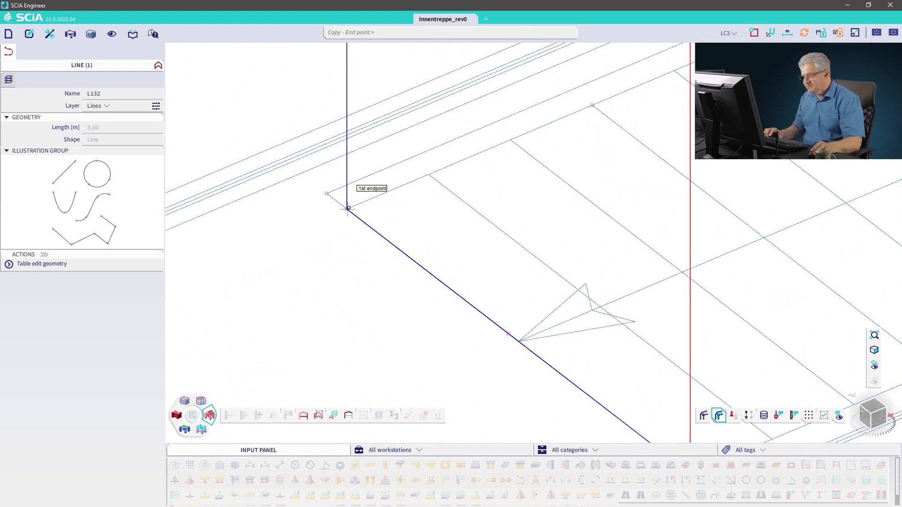
scroll(417, 239, down, 3)
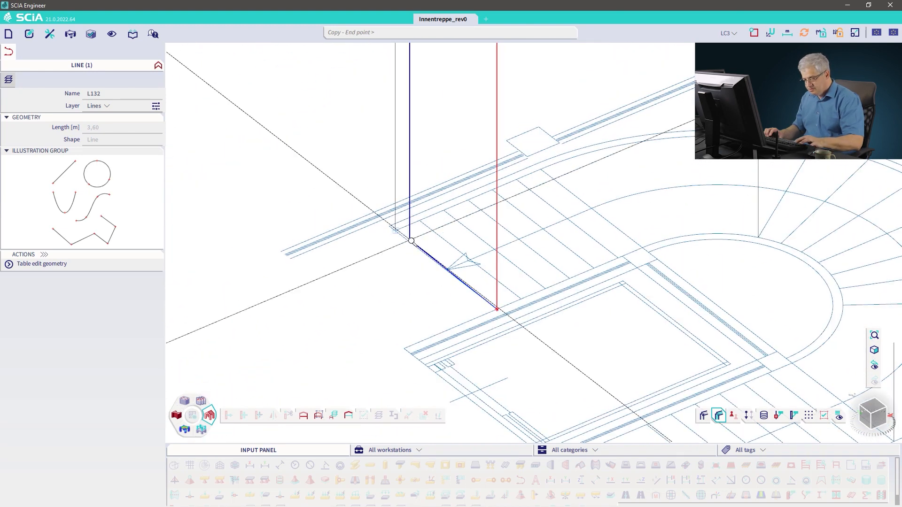
click(412, 241)
scroll(425, 249, down, 4)
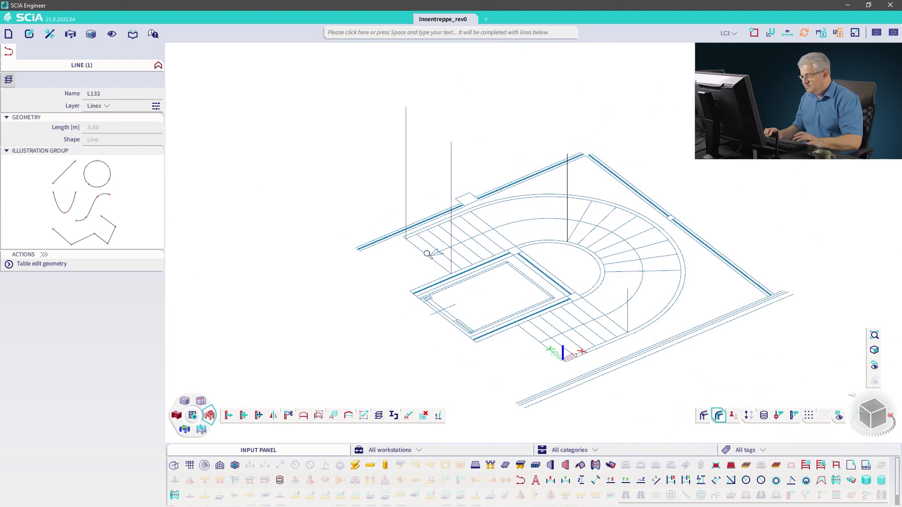
key(Escape)
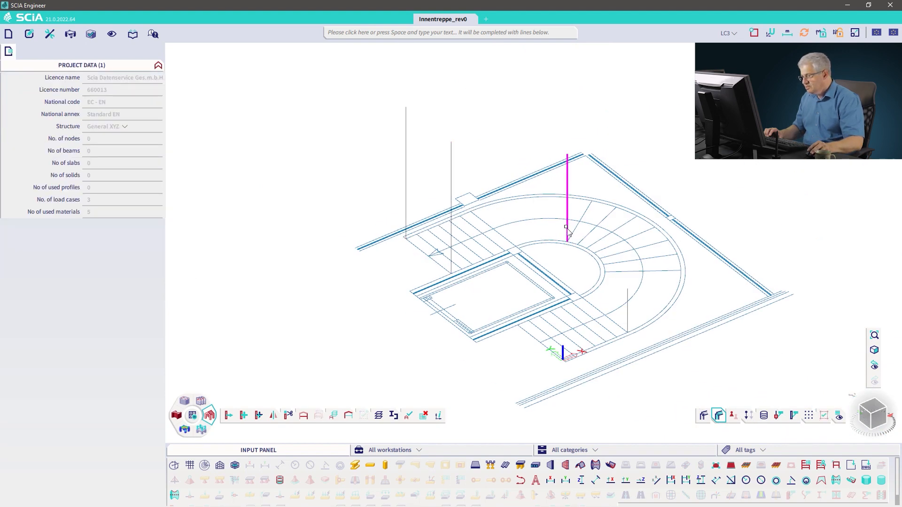
Step: Try copying the 2.4 m vertical line from its base point
click(568, 233)
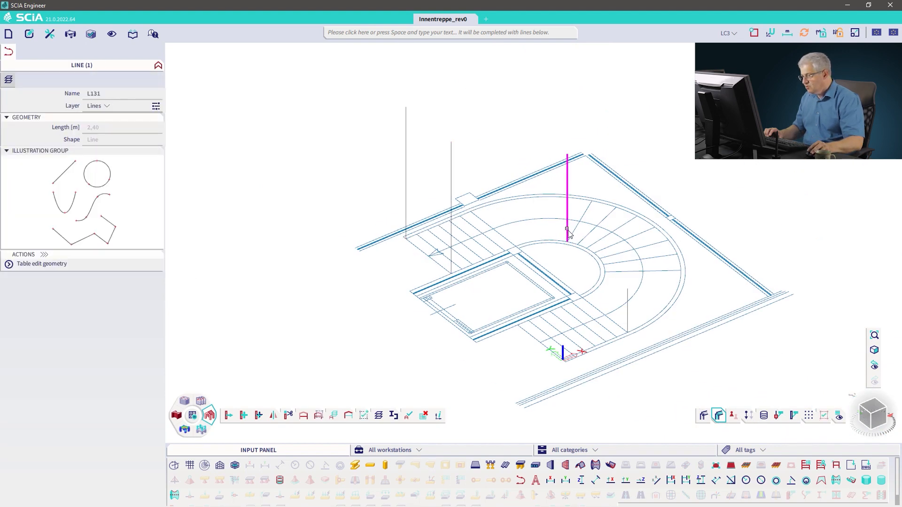
right_click(571, 318)
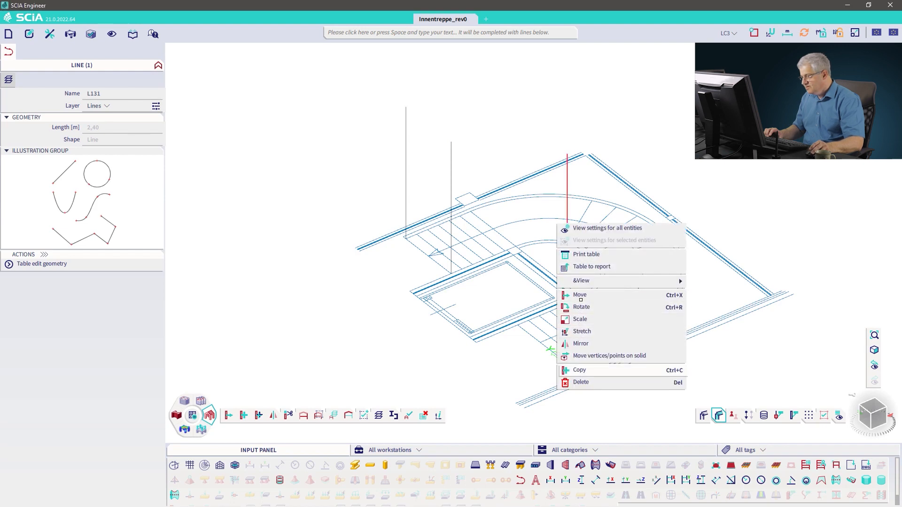
click(579, 369)
scroll(592, 203, up, 6)
scroll(545, 196, up, 3)
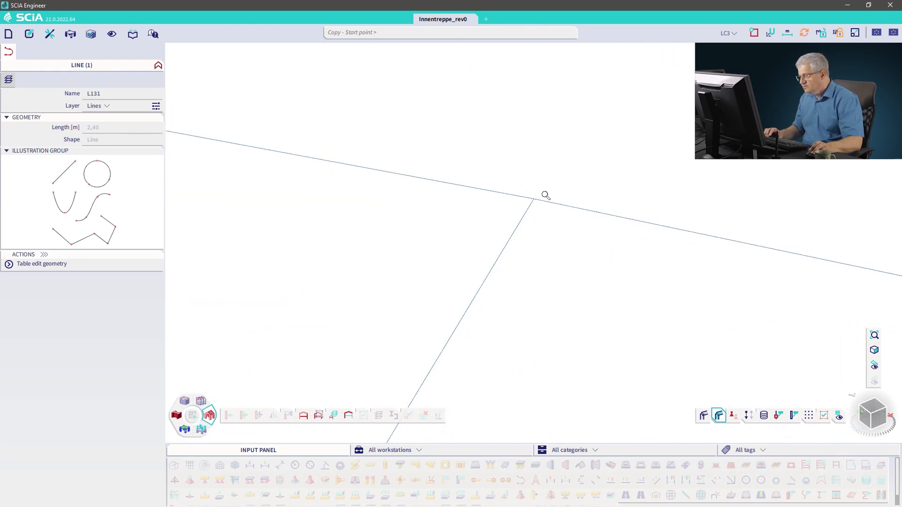
click(567, 217)
scroll(545, 240, down, 5)
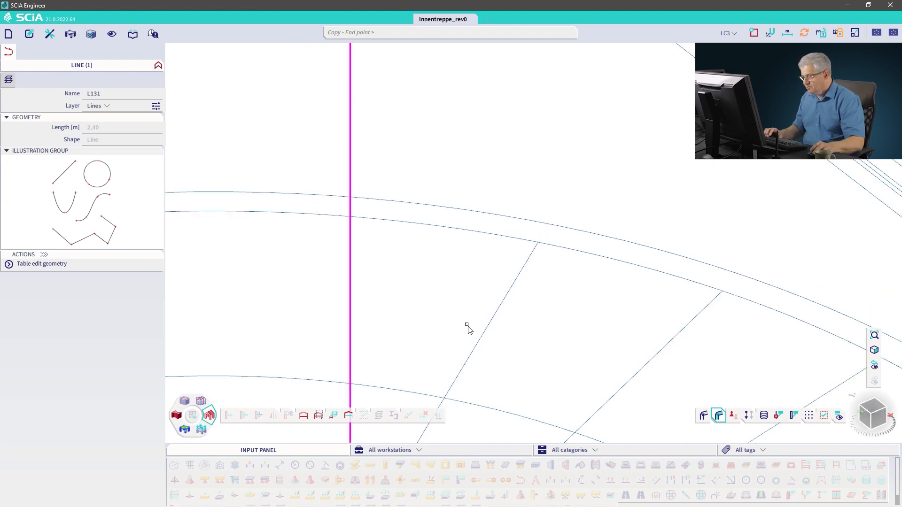
scroll(467, 328, down, 3)
scroll(497, 190, down, 2)
scroll(474, 165, down, 1)
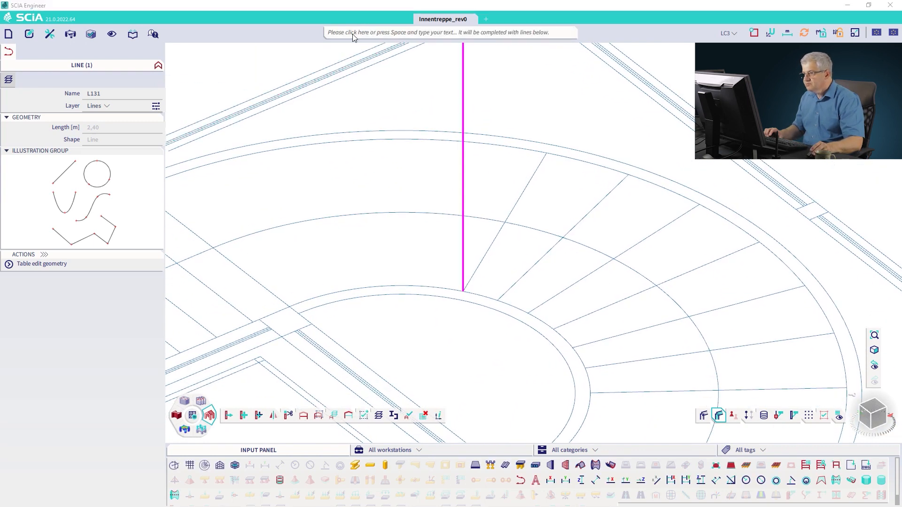
Step: Copy the 2.4 m vertical line from its base to the corner where the landing meets the inner curved stair edge
right_click(489, 89)
click(502, 234)
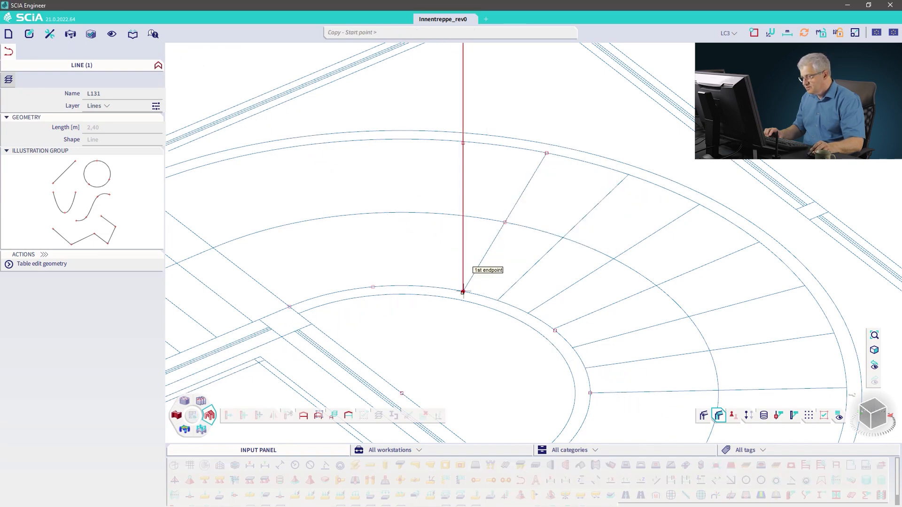
scroll(462, 292, up, 5)
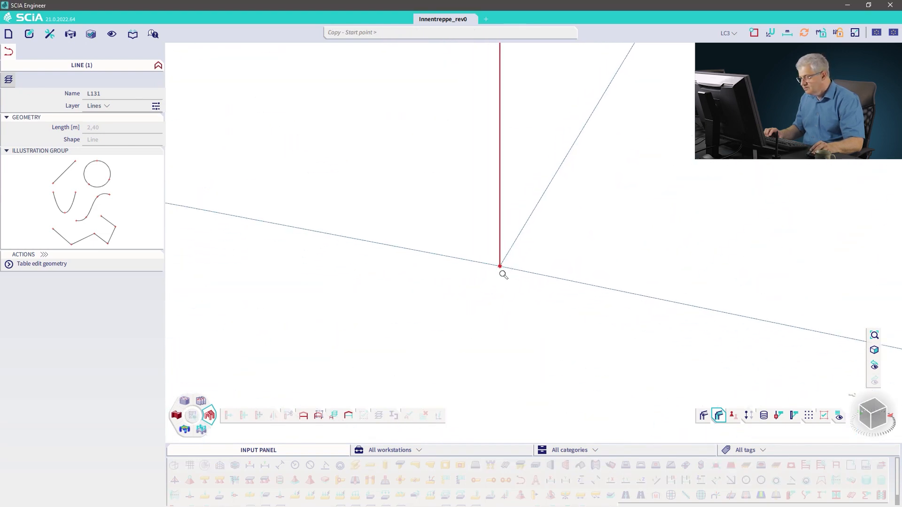
scroll(502, 274, up, 5)
scroll(488, 232, up, 1)
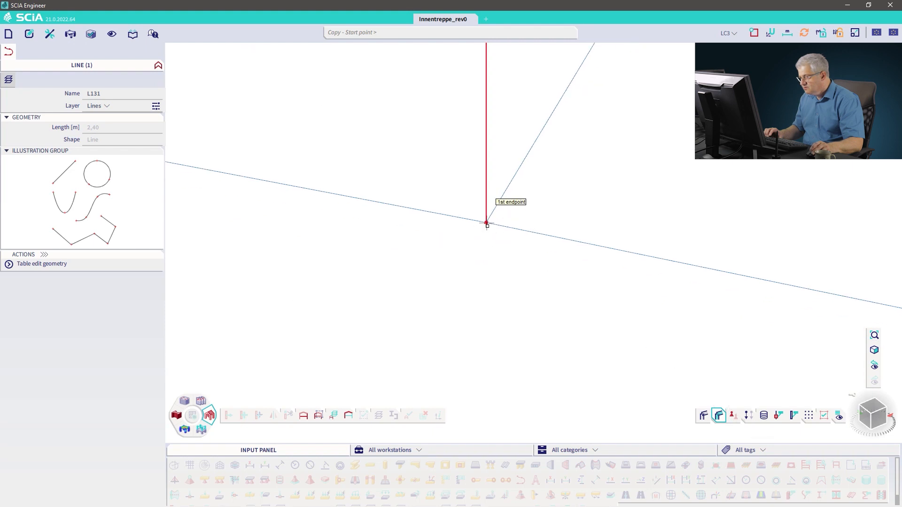
click(487, 223)
scroll(510, 233, down, 5)
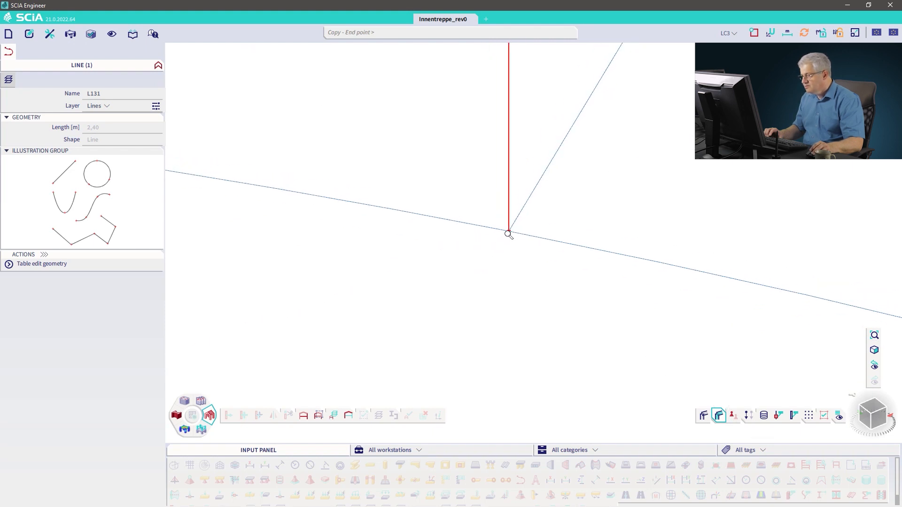
scroll(506, 234, down, 5)
scroll(498, 285, up, 5)
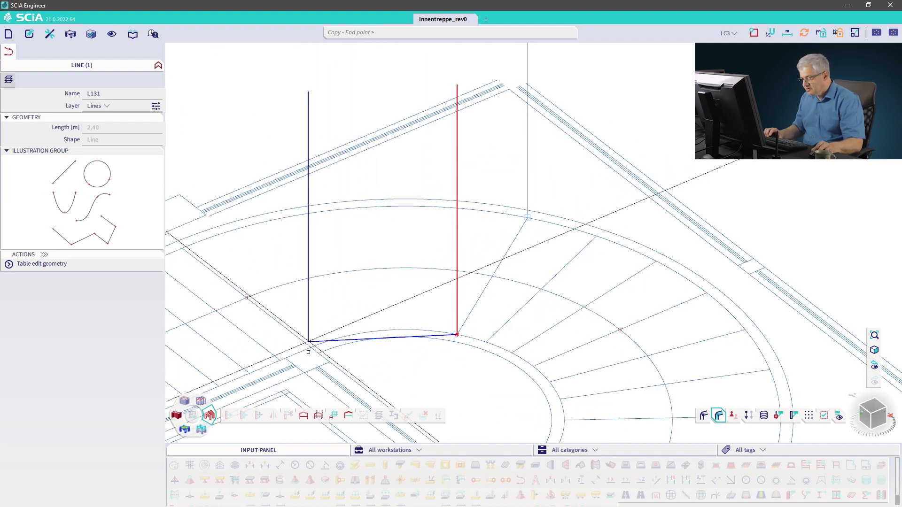
scroll(308, 351, up, 6)
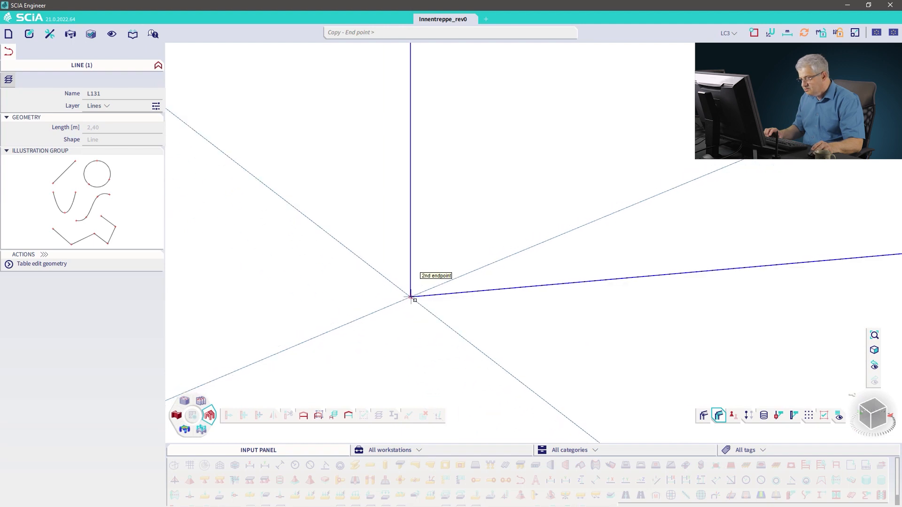
click(388, 300)
Step: Place another copy of the 2.4 m line at the landing's outer corner and finish copying
scroll(387, 303, down, 4)
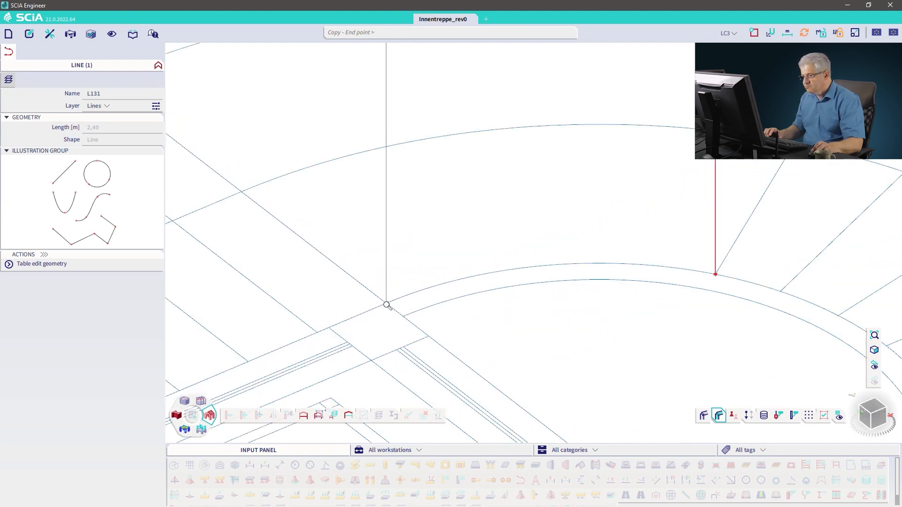
scroll(387, 306, down, 5)
scroll(333, 261, up, 8)
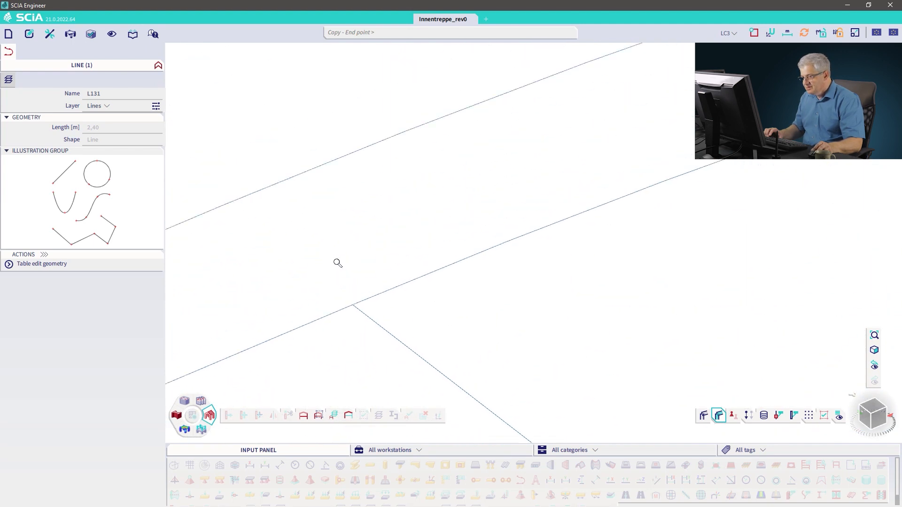
scroll(340, 267, up, 3)
click(383, 389)
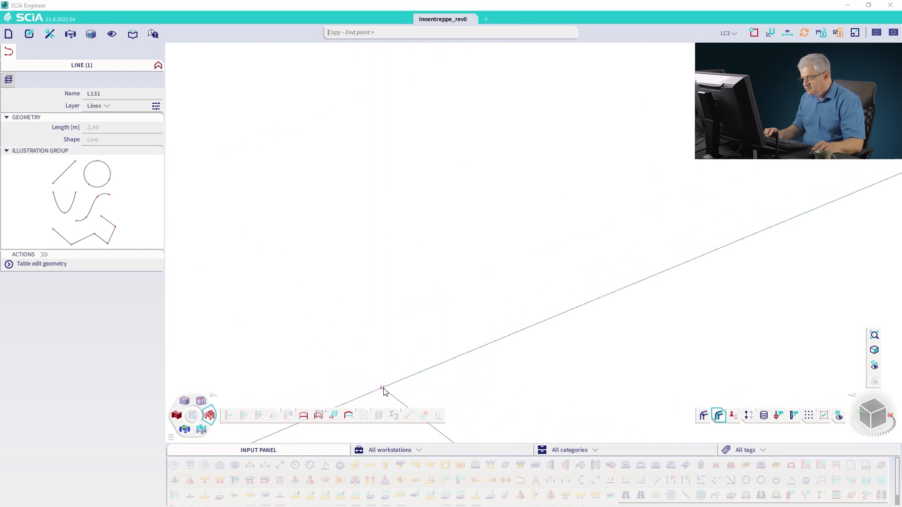
scroll(429, 352, down, 6)
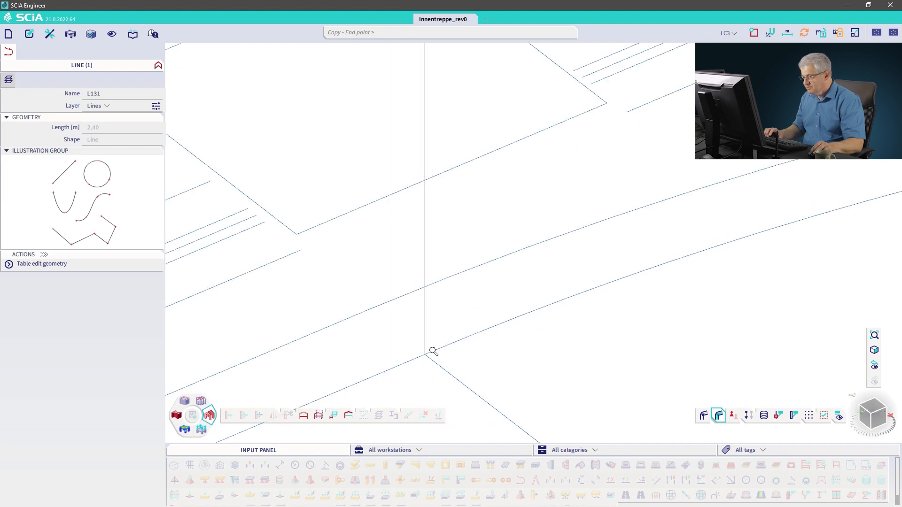
middle_drag(489, 346, 377, 195)
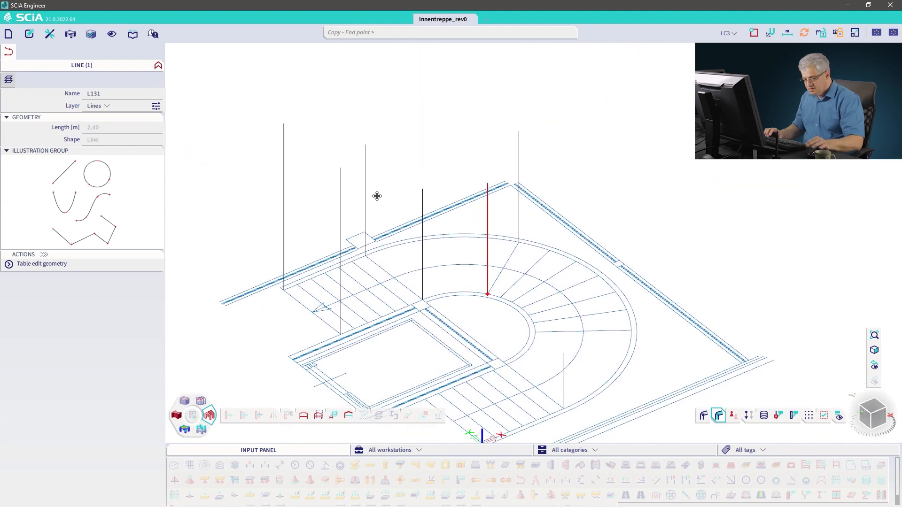
key(Escape)
key(Escape)
Step: Copy the 1.2 m vertical line from its base to the junction of the lower landing edge and the inner curved edge
middle_drag(465, 327, 473, 213)
click(519, 253)
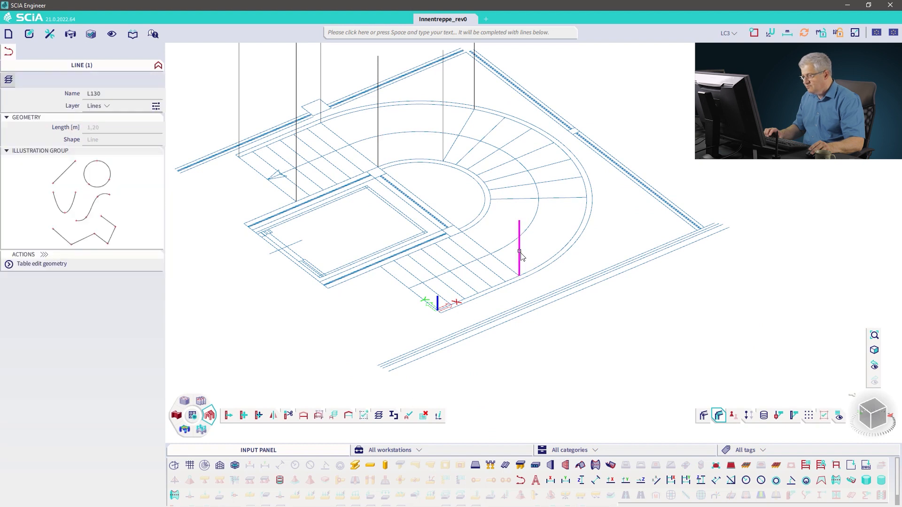
right_click(544, 284)
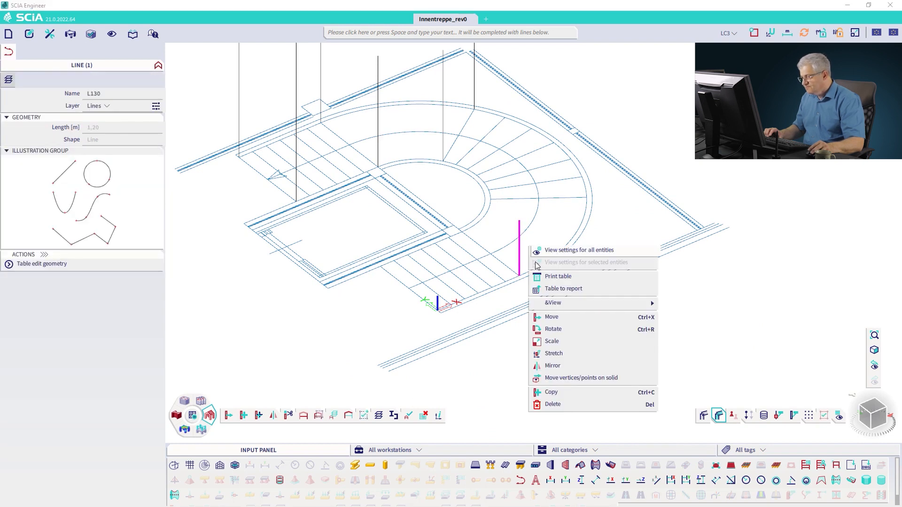
click(548, 390)
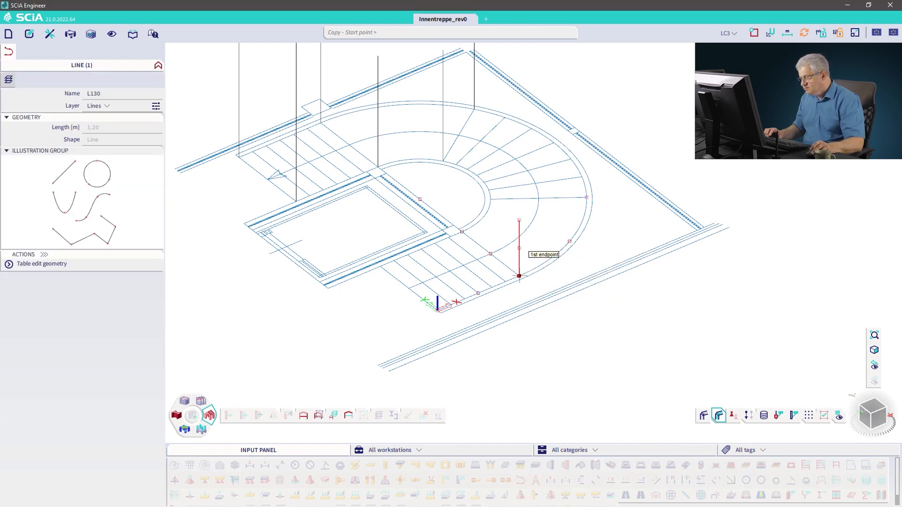
scroll(519, 277, up, 6)
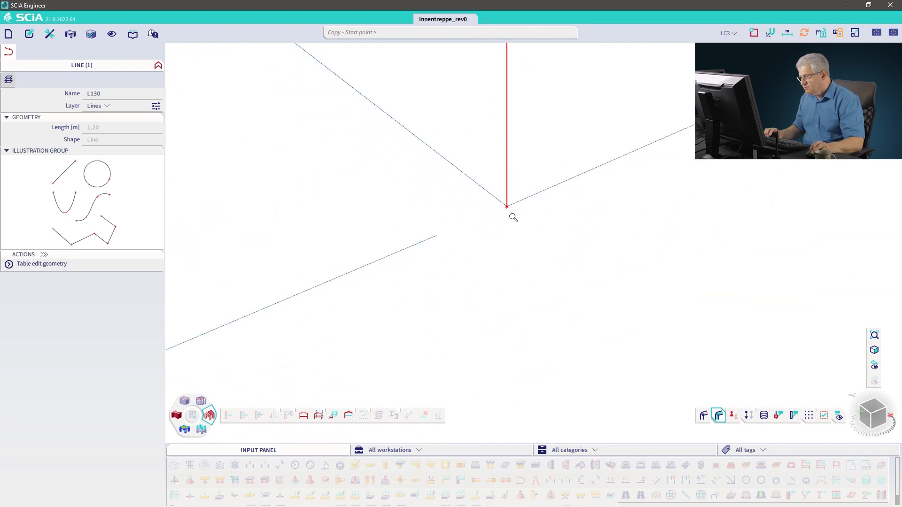
click(506, 207)
scroll(433, 213, down, 5)
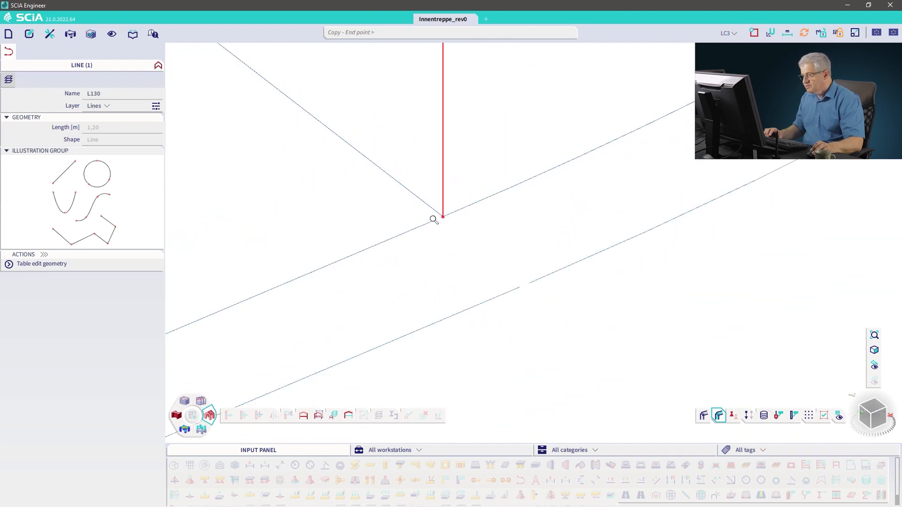
scroll(375, 196, down, 2)
scroll(423, 232, up, 8)
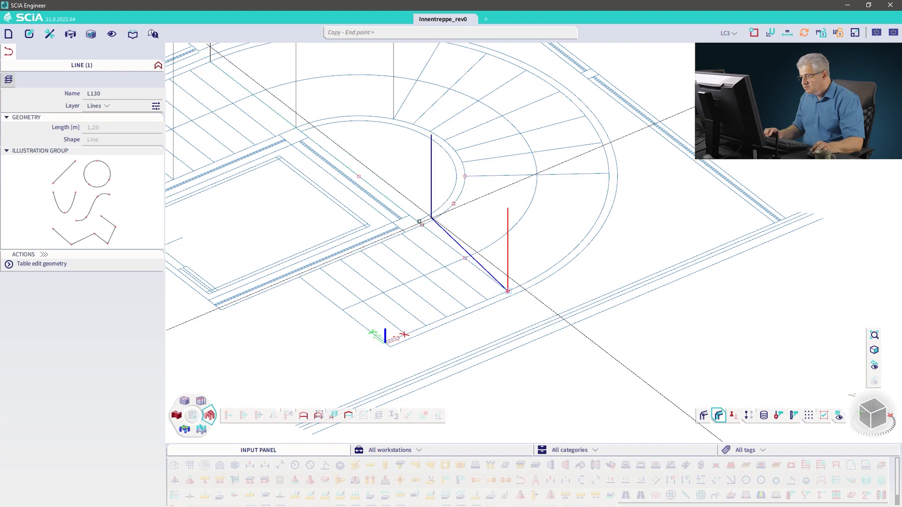
scroll(422, 232, up, 5)
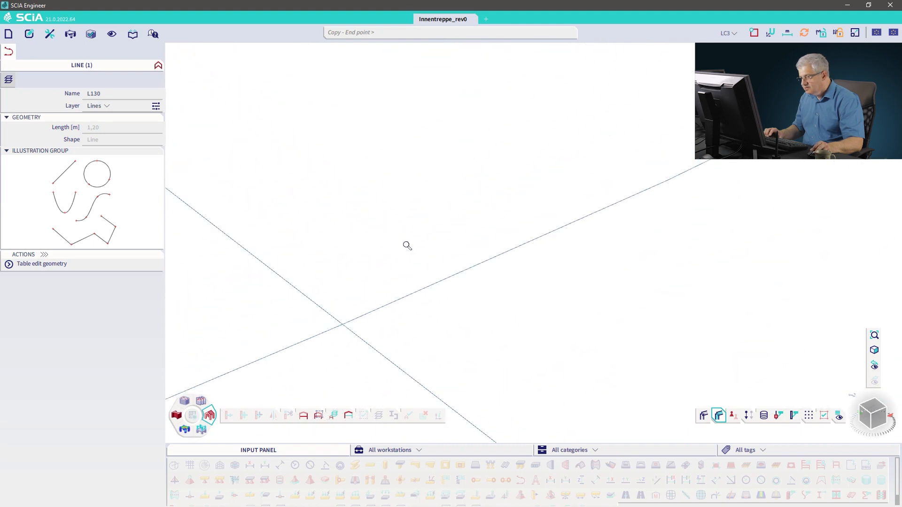
click(341, 324)
Step: Place a second copy of the 1.2 m line at the endpoint of the next tread line on the inner edge
scroll(446, 308, down, 3)
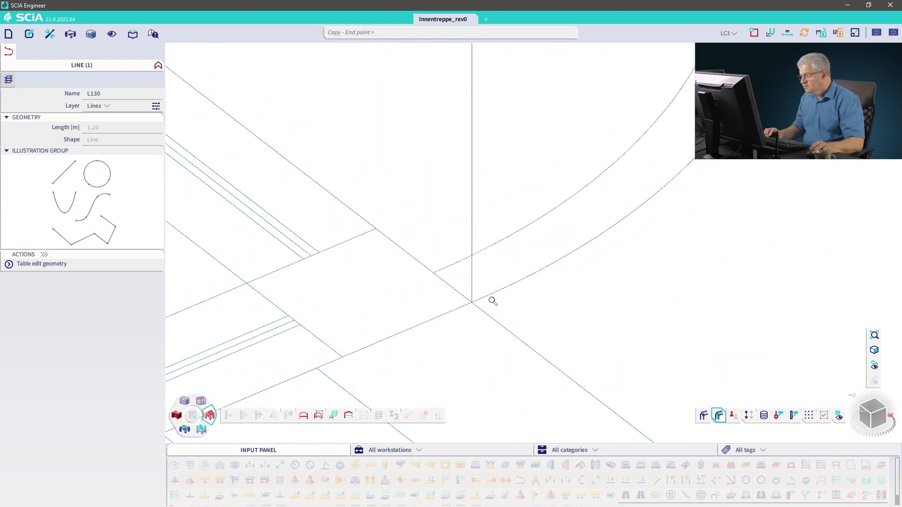
scroll(608, 256, down, 6)
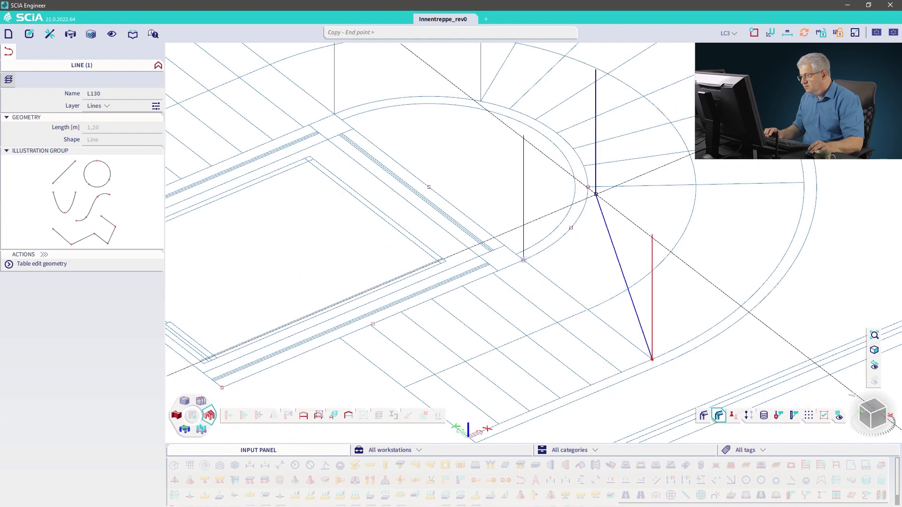
scroll(590, 189, up, 6)
click(591, 203)
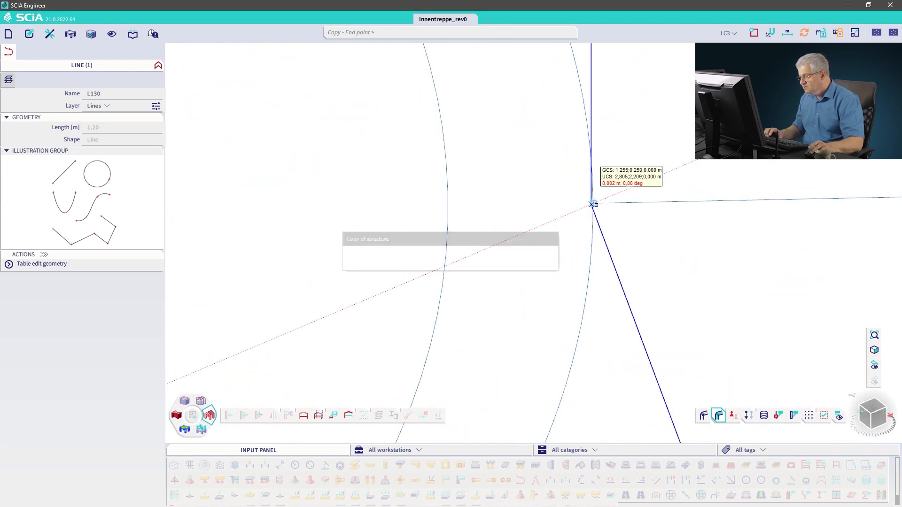
Step: Place a third copy of the 1.2 m line on the outer curved stair edge and end the copy command
scroll(657, 242, up, 2)
scroll(671, 241, down, 4)
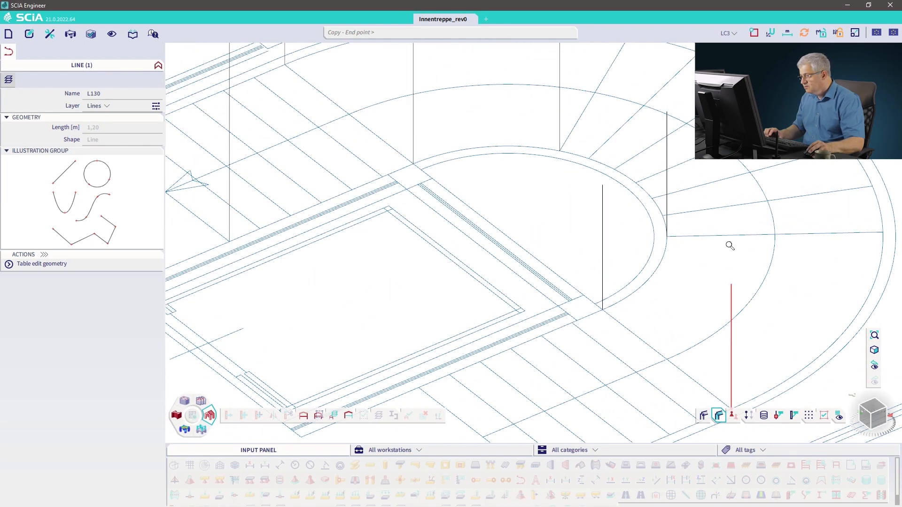
middle_drag(615, 258, 374, 281)
scroll(643, 256, up, 3)
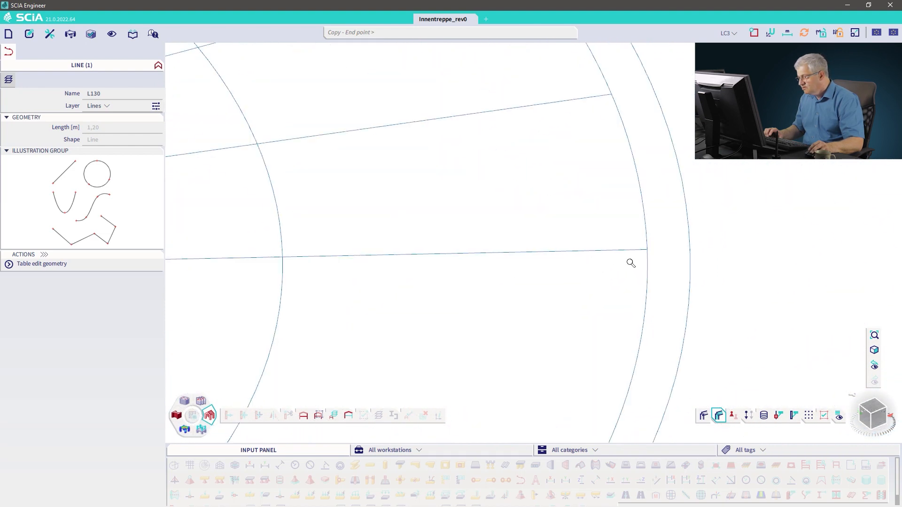
scroll(581, 277, down, 3)
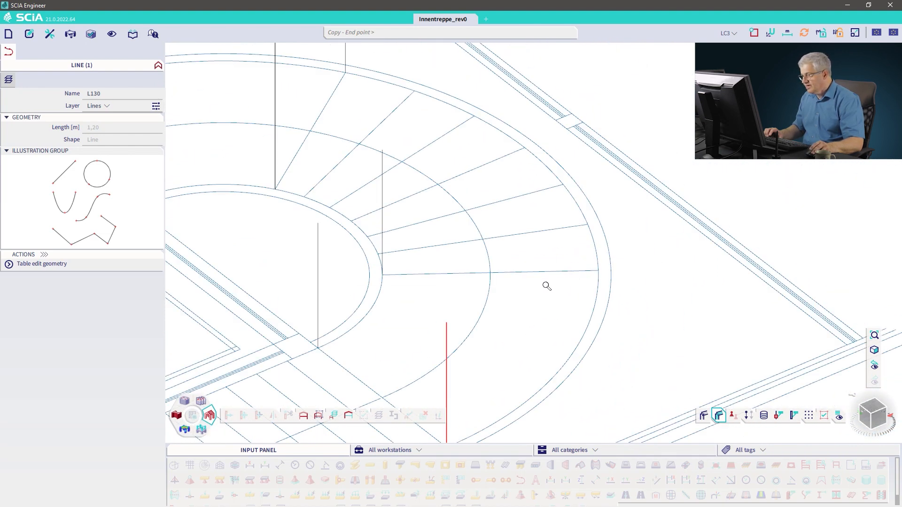
scroll(546, 286, up, 1)
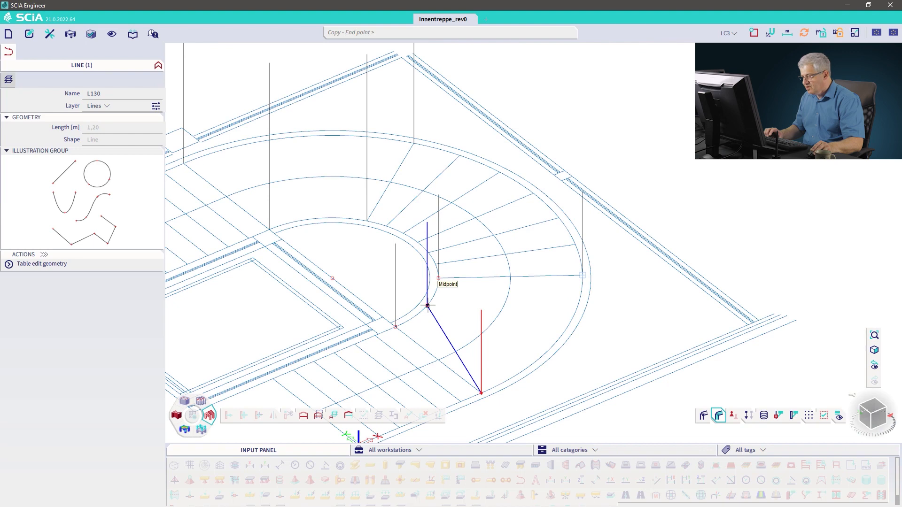
click(557, 342)
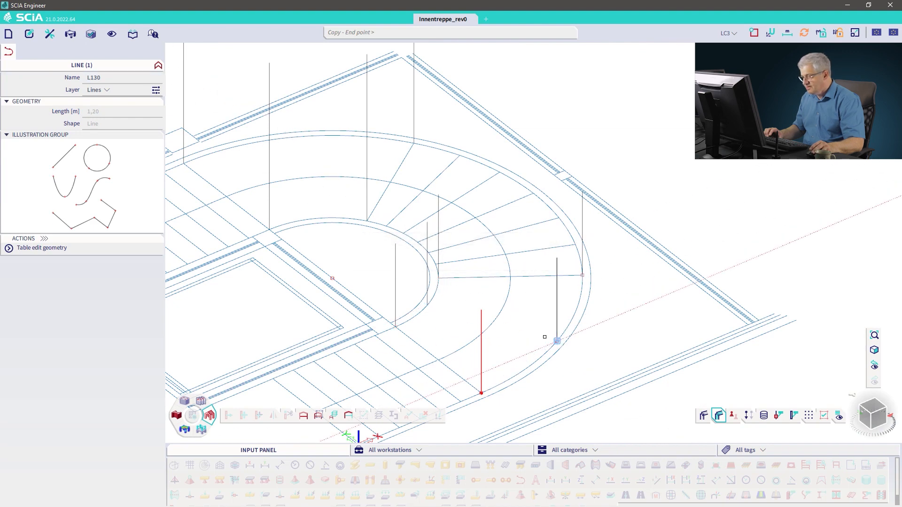
right_click(472, 312)
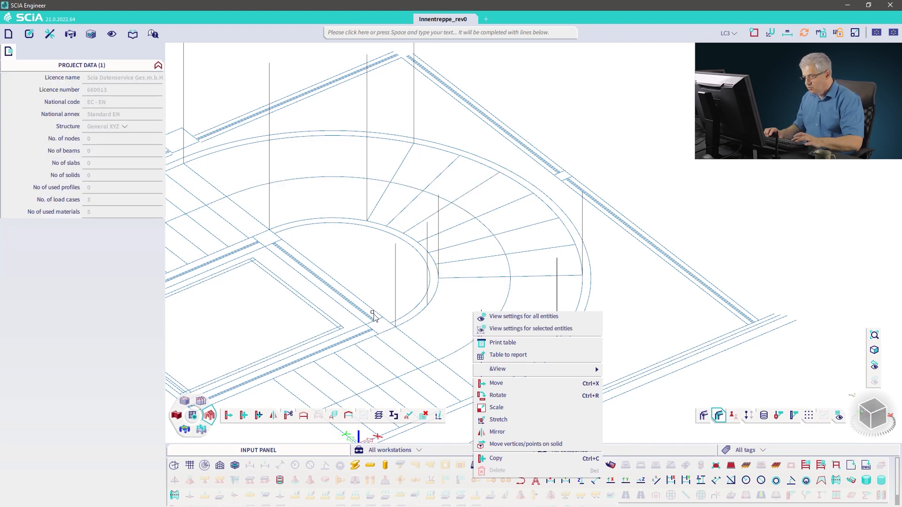
Step: Copy the 2.4 m vertical line from its base to the midpoint of the upper landing edge and end the copy
click(271, 195)
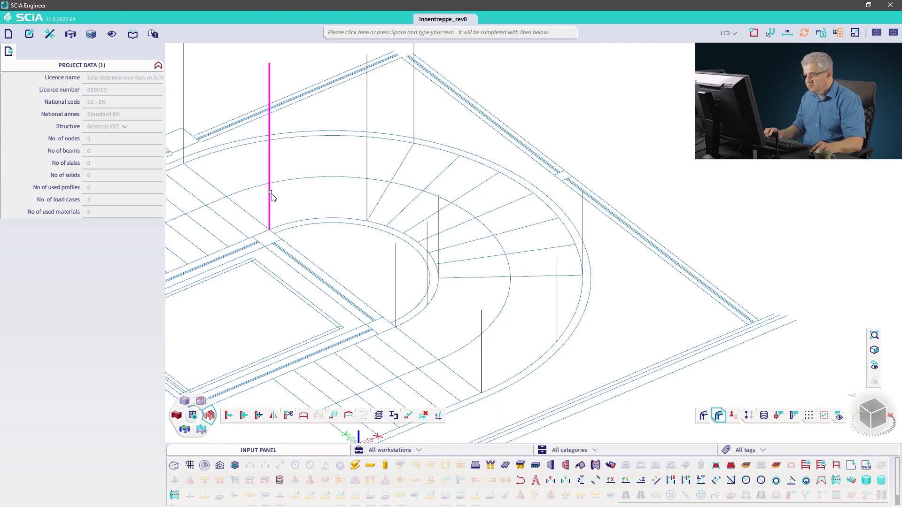
right_click(299, 273)
click(289, 351)
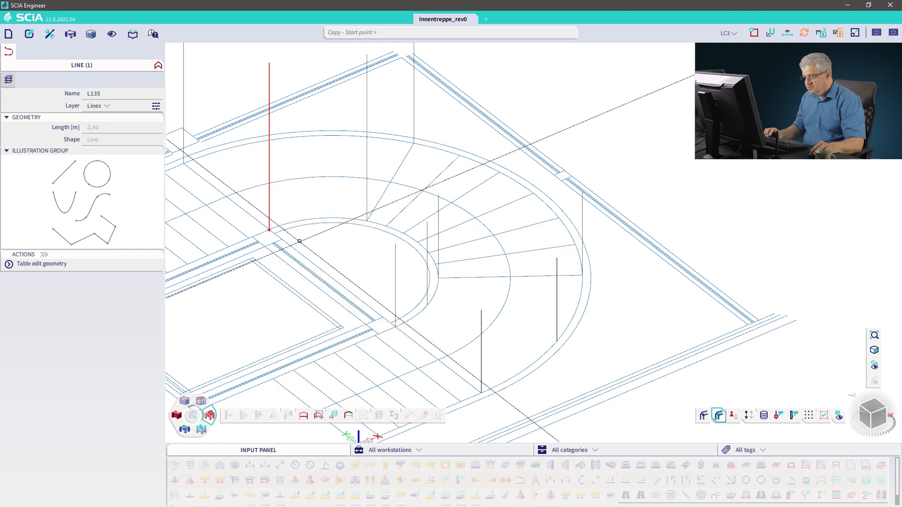
click(269, 230)
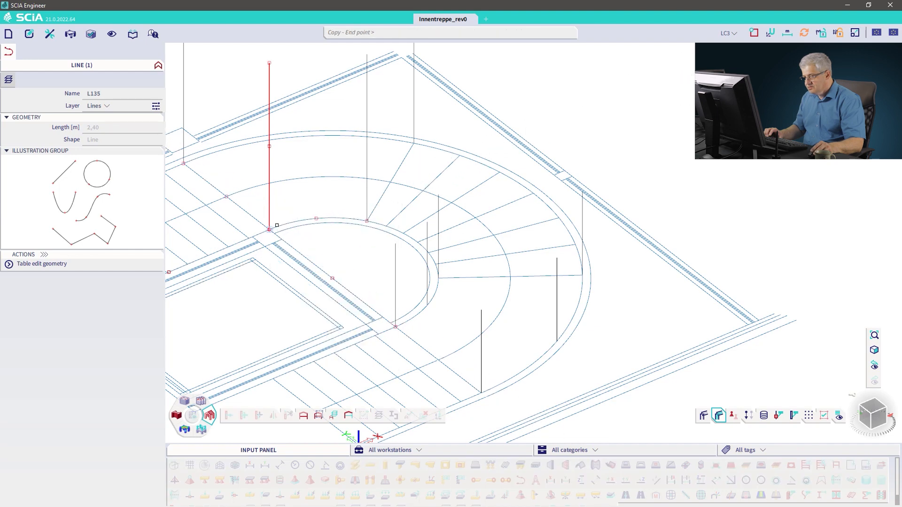
click(294, 137)
key(Escape)
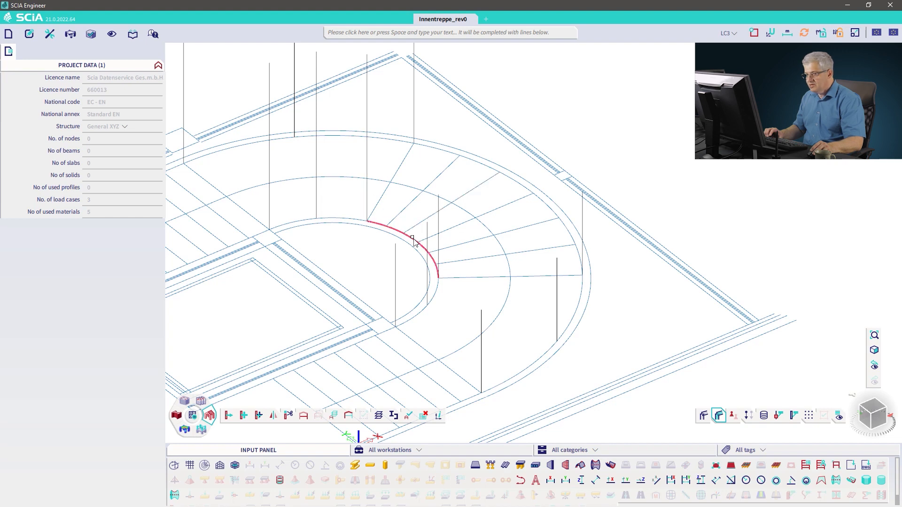
Step: Draw a 1.8 m vertical line upward from the midpoint of the inner curved stair edge
click(520, 467)
click(569, 399)
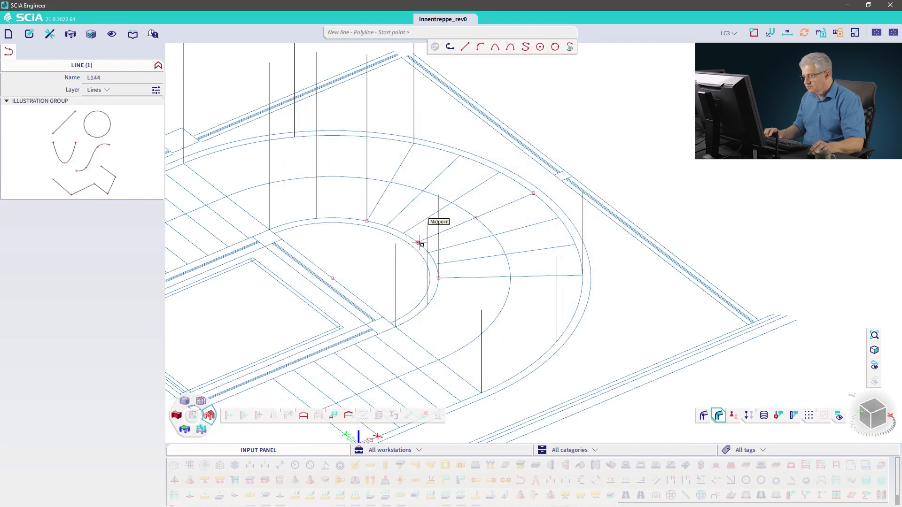
scroll(419, 243, up, 3)
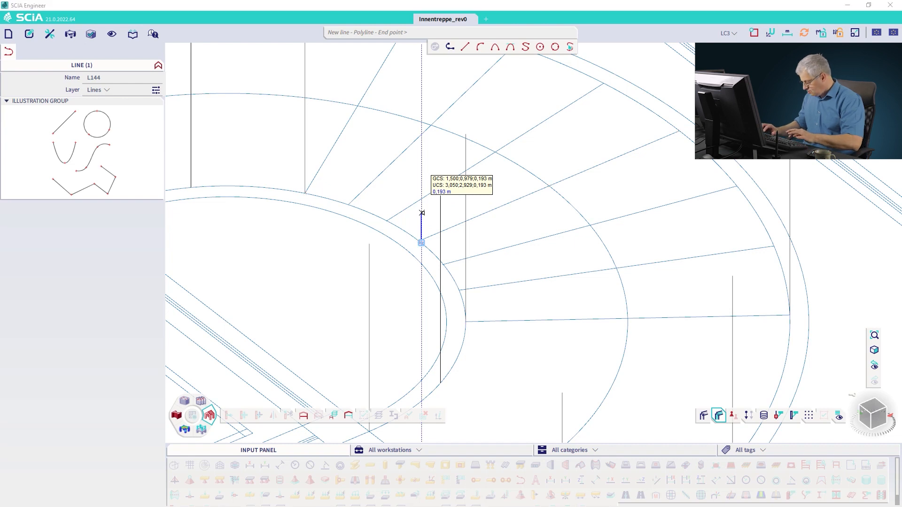
text(1,5)
key(Return)
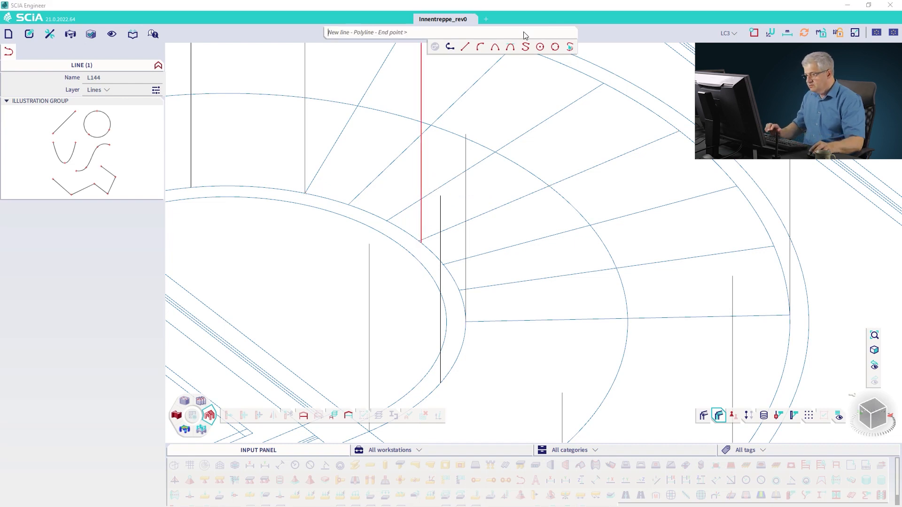
key(Escape)
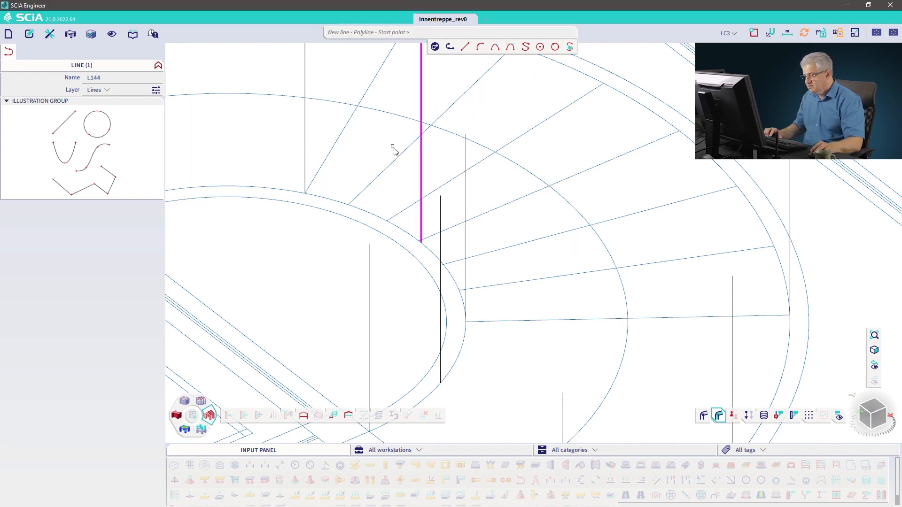
Step: Copy the 1.8 m line from its base to the matching point on the outer curved edge and end the copy
right_click(387, 168)
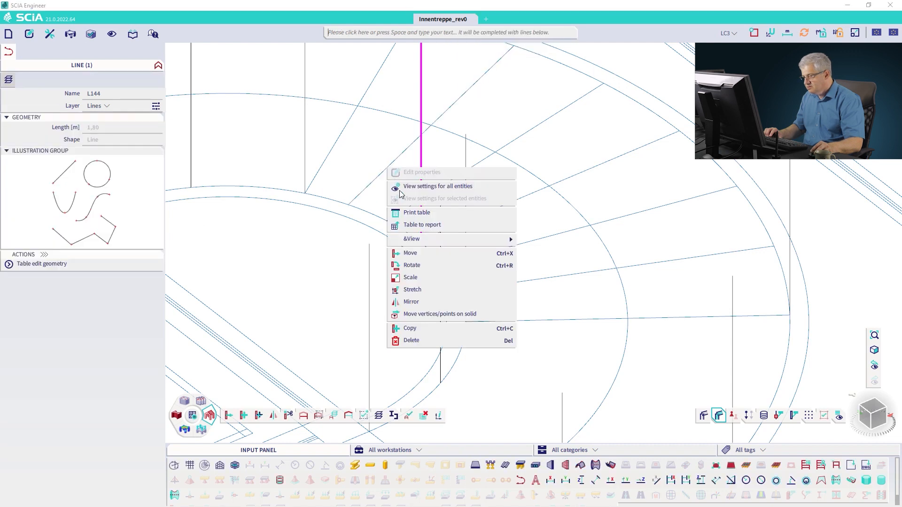
click(411, 332)
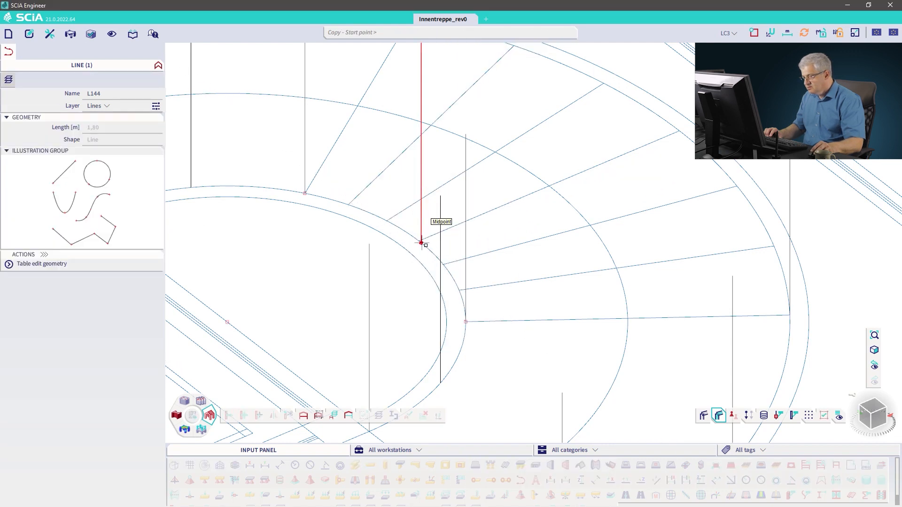
click(421, 243)
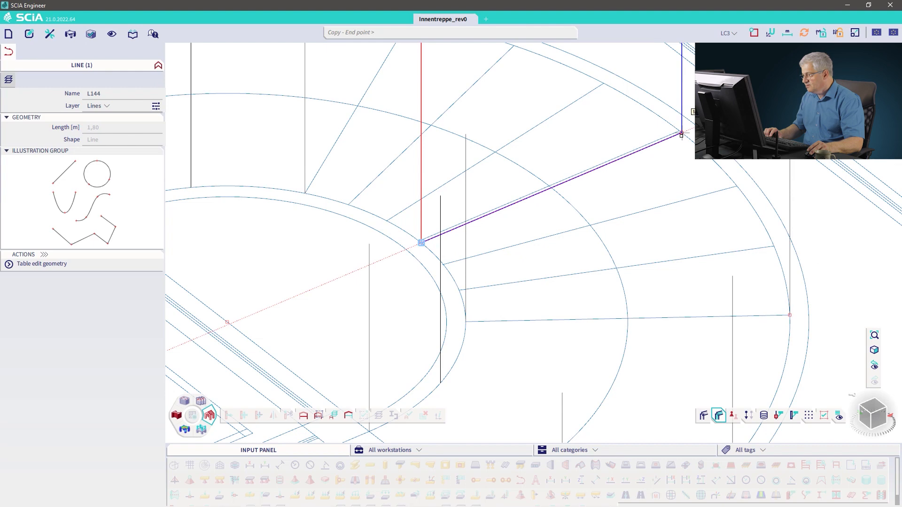
key(Escape)
key(Escape)
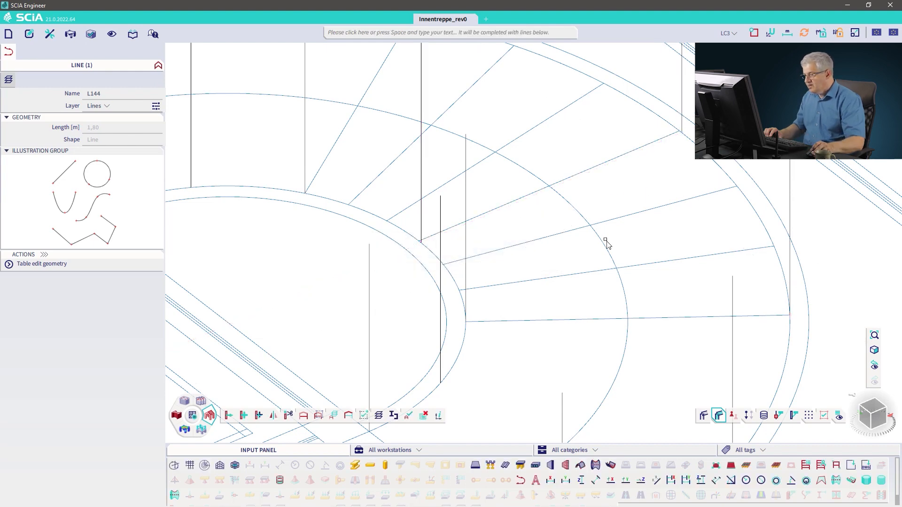
Step: Zoom out to the whole staircase and filter the input panel to the Structure workstation
scroll(606, 244, down, 6)
ctrl+right_drag(601, 247, 509, 236)
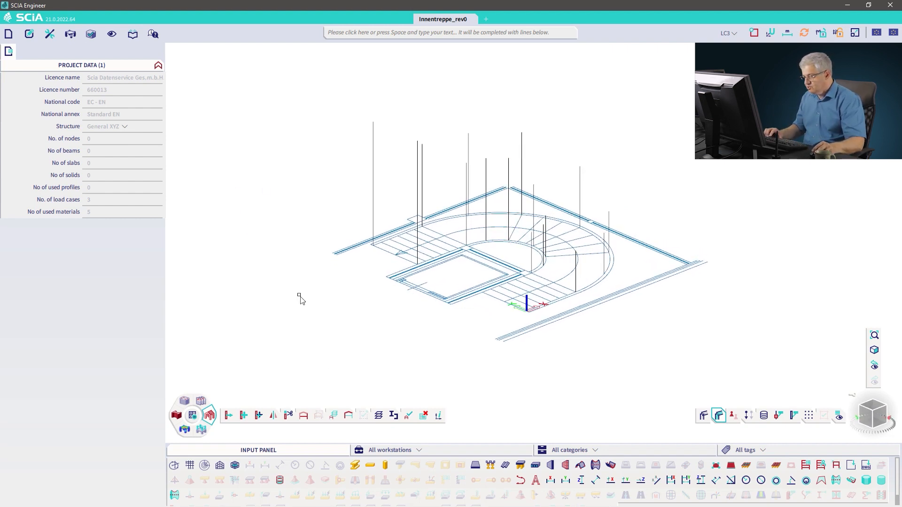
drag(347, 443, 347, 431)
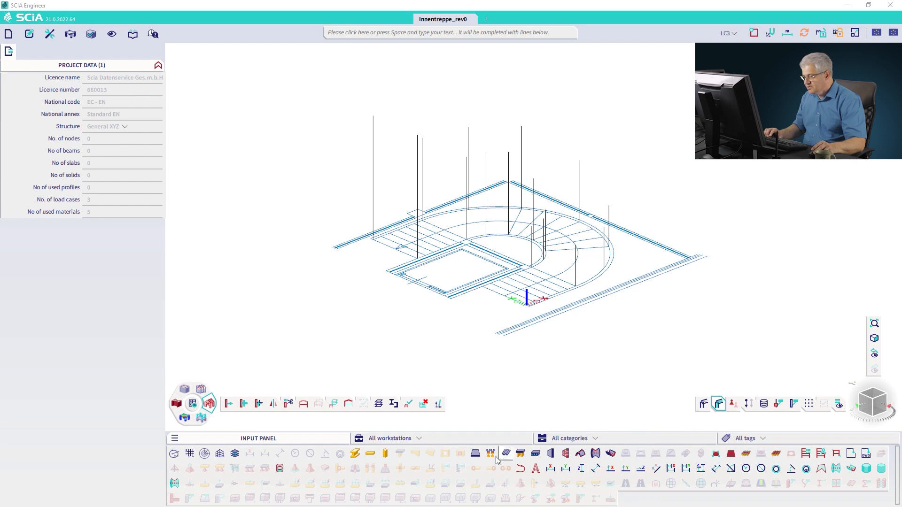
click(572, 441)
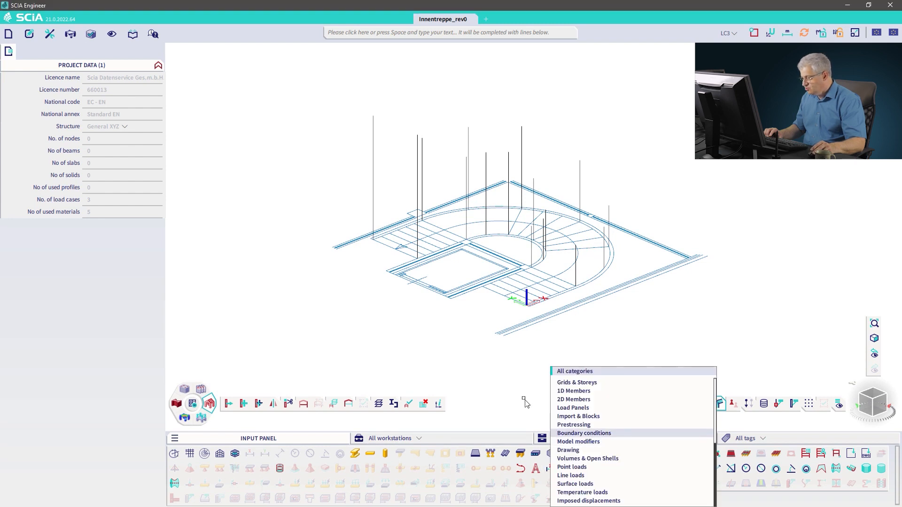
click(523, 393)
click(747, 438)
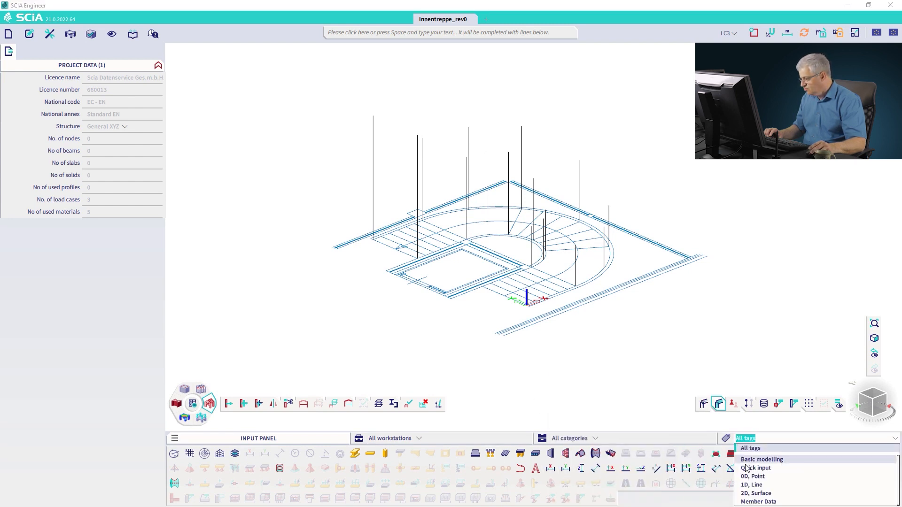
click(462, 439)
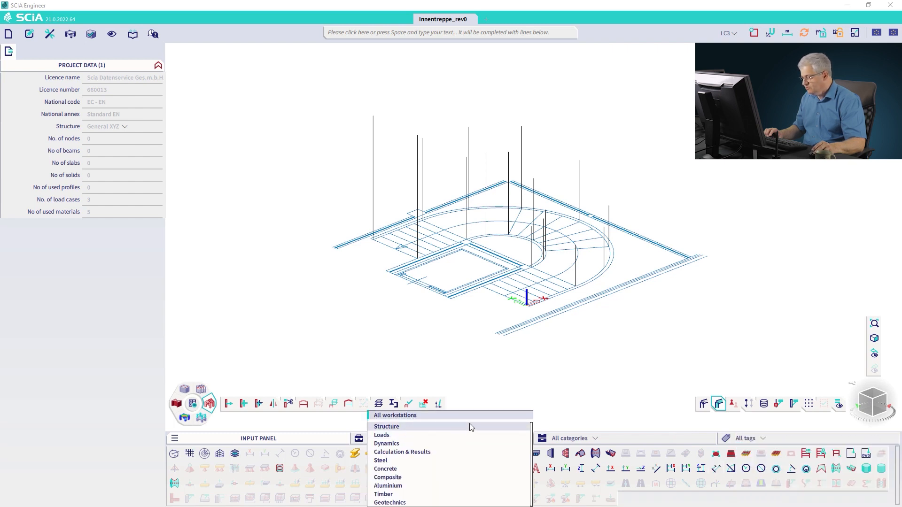
click(470, 426)
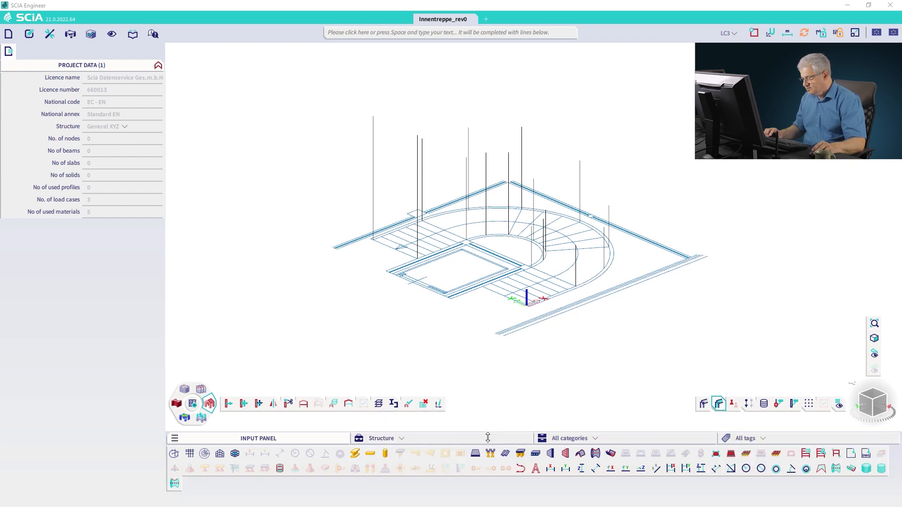
drag(488, 438, 487, 457)
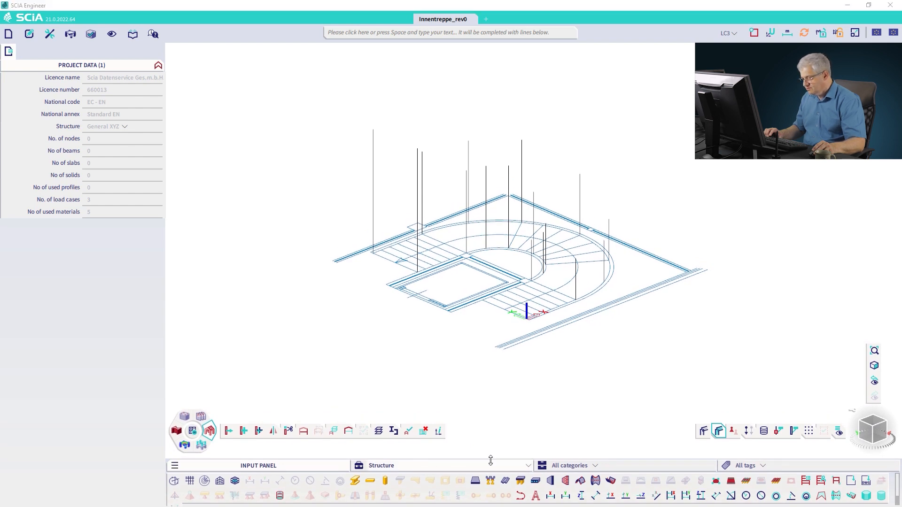
drag(490, 460, 496, 450)
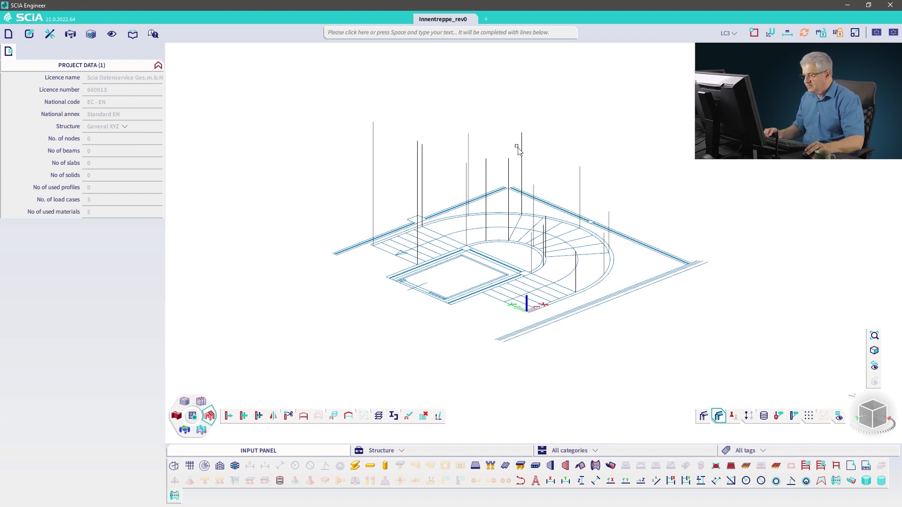
Step: Switch to Microsoft Whiteboard and sketch a warped quadrilateral surface with dashed vertical corner lines
key(alt+Tab)
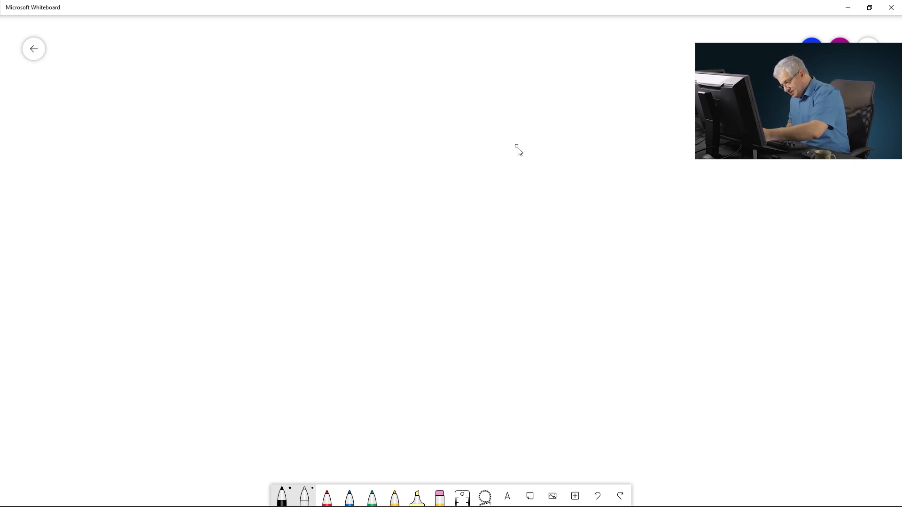
mouse_move(410, 225)
mouse_down()
mouse_move(307, 320)
mouse_move(392, 215)
mouse_move(274, 147)
mouse_up()
drag(303, 323, 171, 246)
mouse_move(272, 145)
mouse_down()
mouse_move(164, 236)
mouse_move(169, 244)
mouse_up()
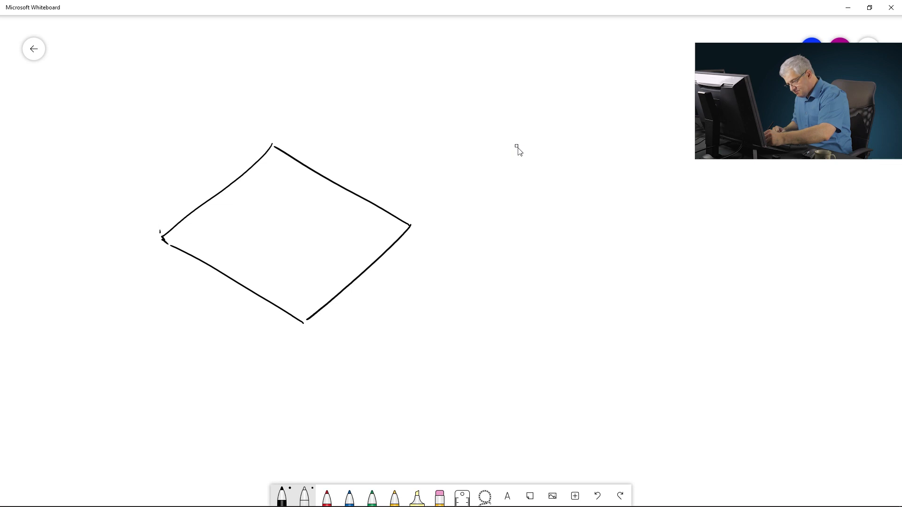
drag(159, 231, 156, 198)
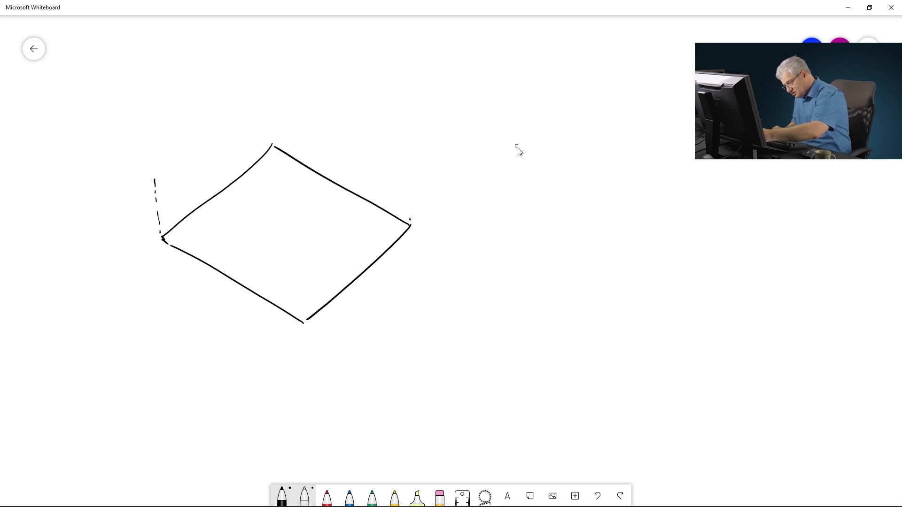
drag(409, 177, 406, 168)
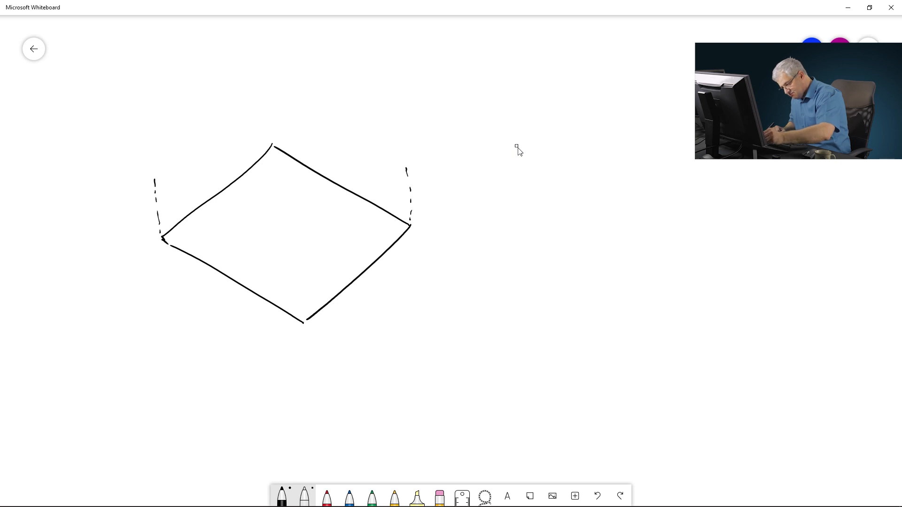
drag(154, 179, 302, 315)
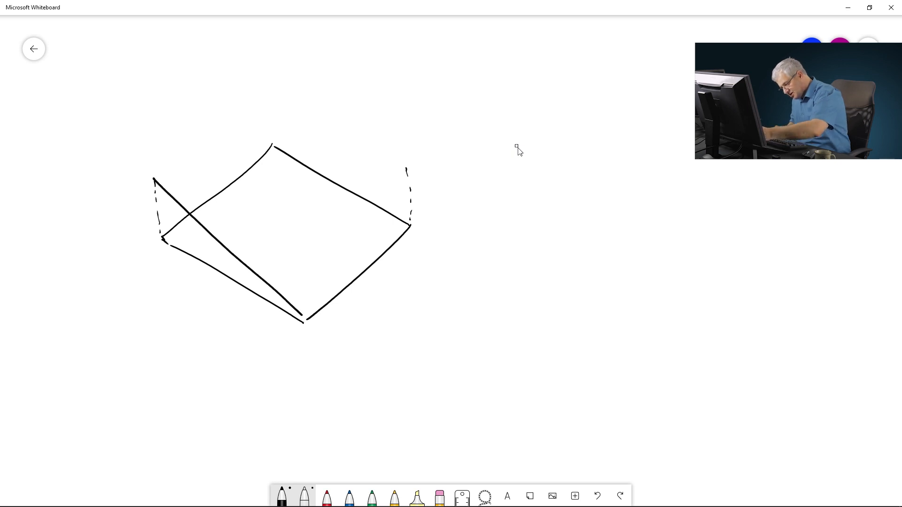
mouse_move(407, 165)
mouse_down()
mouse_move(297, 331)
mouse_move(323, 151)
mouse_move(270, 142)
mouse_move(149, 174)
mouse_up()
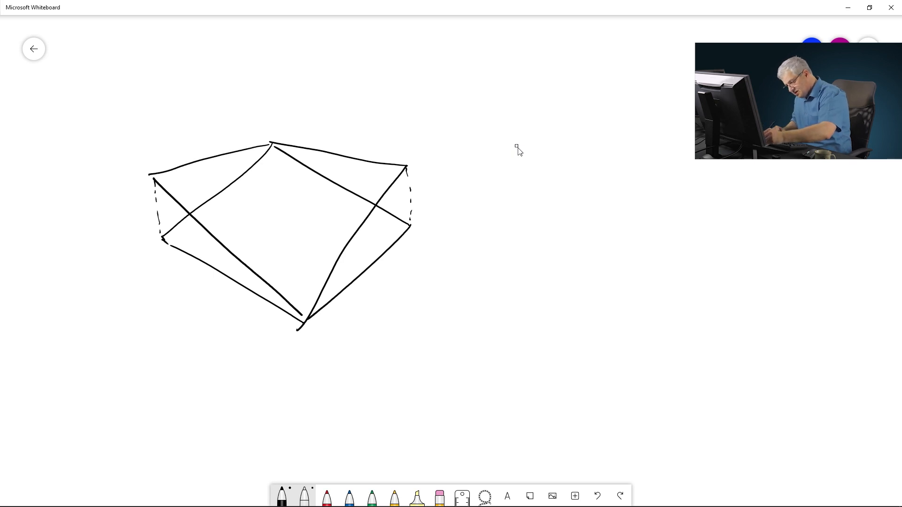
Step: Label the sketched surface's edges 1, 2, 3 and 4
mouse_move(196, 244)
mouse_down()
mouse_move(200, 237)
mouse_move(203, 252)
mouse_up()
drag(331, 240, 342, 249)
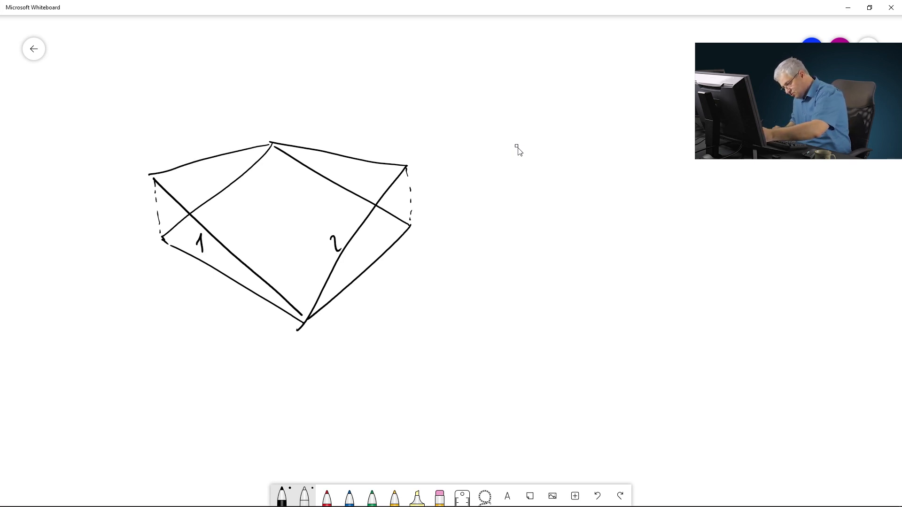
drag(304, 127, 305, 140)
drag(195, 139, 205, 162)
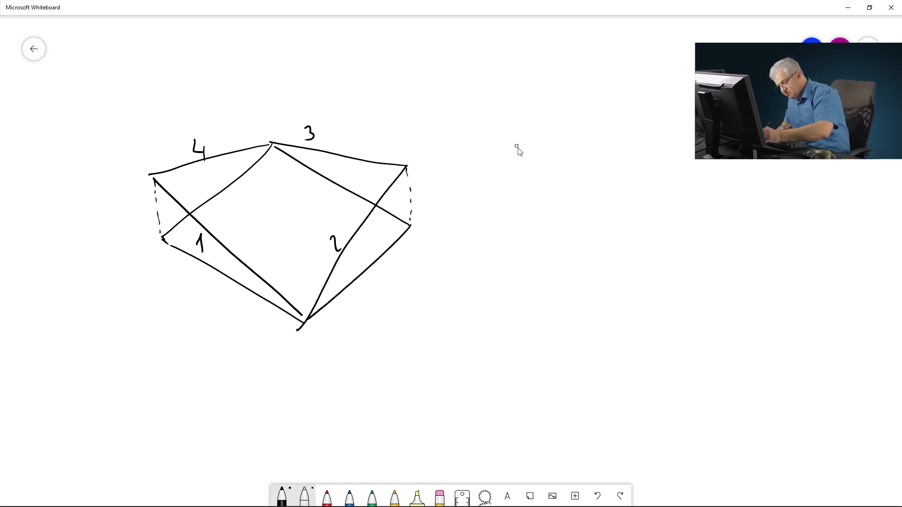
Step: Draw crossing grid lines across the sketched warped surface
drag(319, 294, 184, 177)
drag(335, 261, 201, 169)
drag(353, 232, 225, 170)
drag(363, 199, 224, 166)
drag(379, 175, 244, 151)
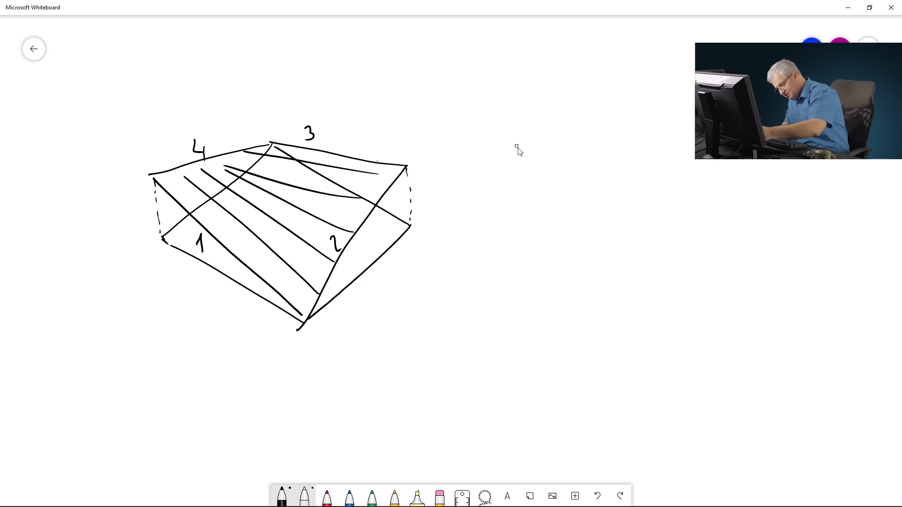
drag(378, 161, 290, 276)
drag(345, 157, 252, 250)
mouse_move(306, 162)
mouse_down()
mouse_move(217, 224)
mouse_move(189, 183)
mouse_move(175, 189)
mouse_up()
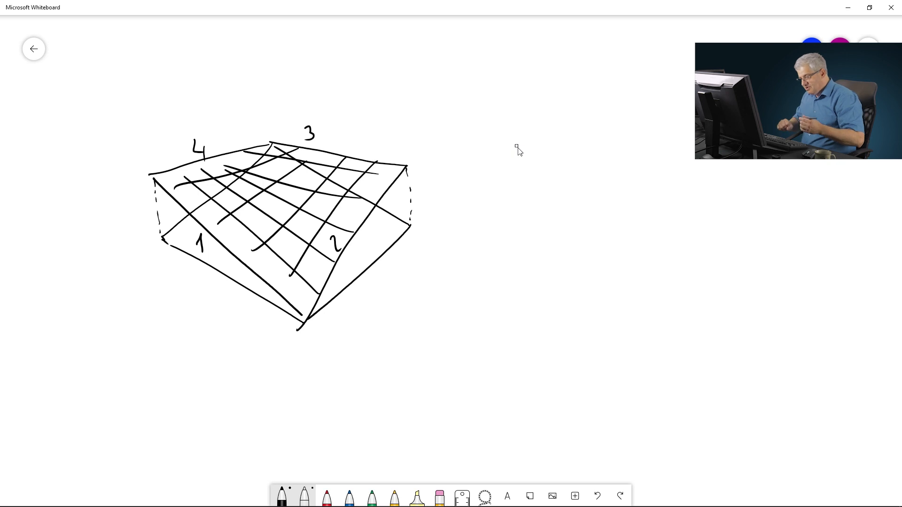
Step: Sketch a second surface outline beside the first one and label its edges 1, 3 and 4
drag(619, 276, 482, 212)
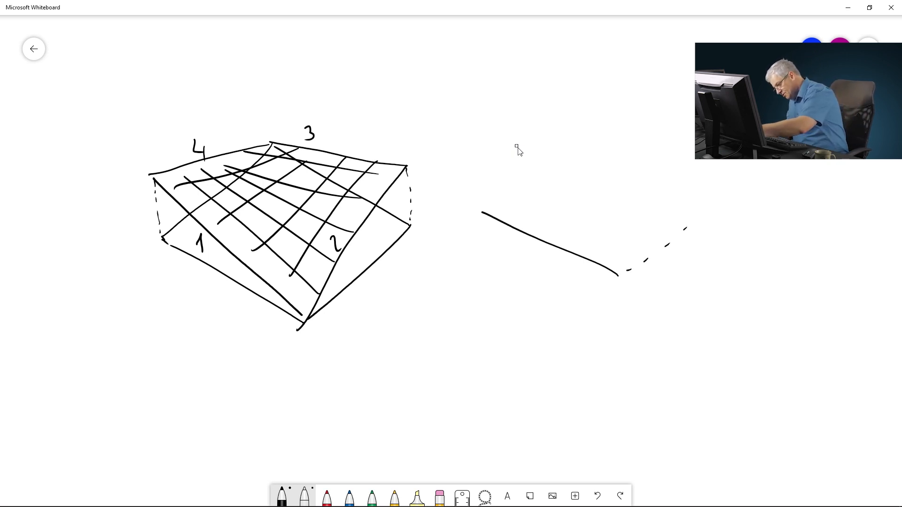
mouse_move(710, 195)
mouse_down()
mouse_move(571, 154)
mouse_move(479, 210)
mouse_up()
mouse_move(528, 271)
mouse_down()
mouse_move(538, 255)
mouse_move(540, 273)
mouse_up()
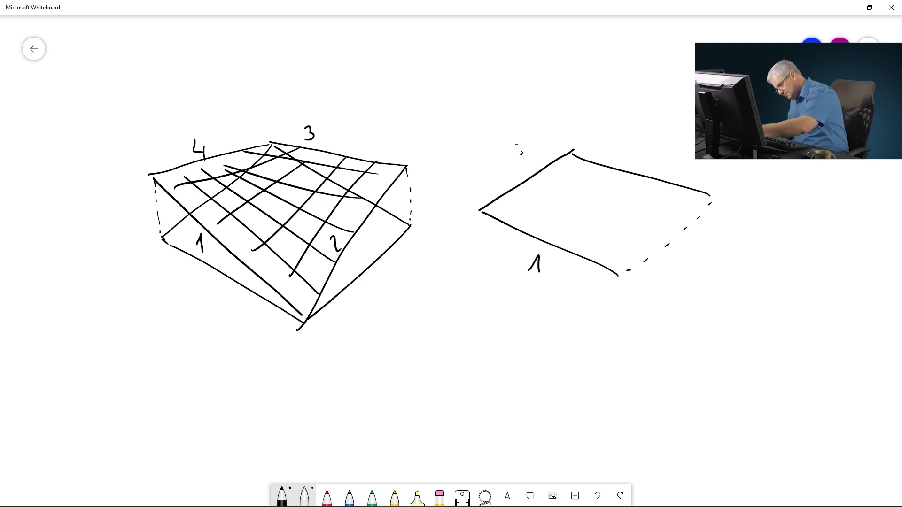
drag(629, 149, 627, 163)
drag(499, 164, 507, 171)
drag(506, 165, 508, 179)
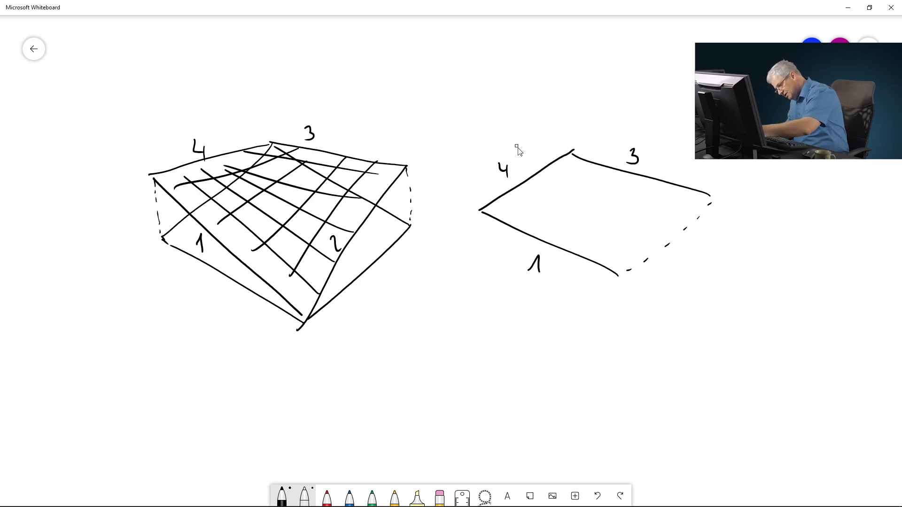
Step: Add a curved end edge to the second sketch and draw parallel lines across its surface
mouse_move(710, 201)
mouse_down()
mouse_move(704, 191)
mouse_move(652, 198)
mouse_move(621, 269)
mouse_up()
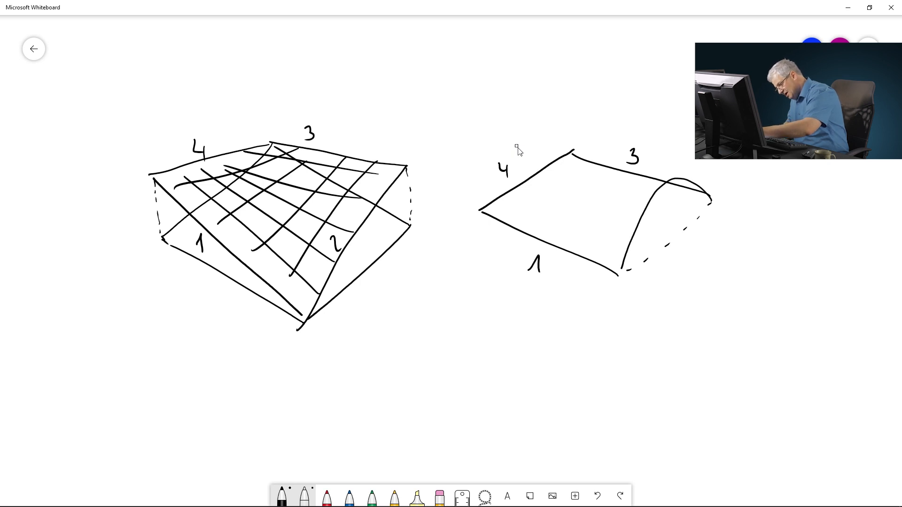
drag(666, 216, 665, 225)
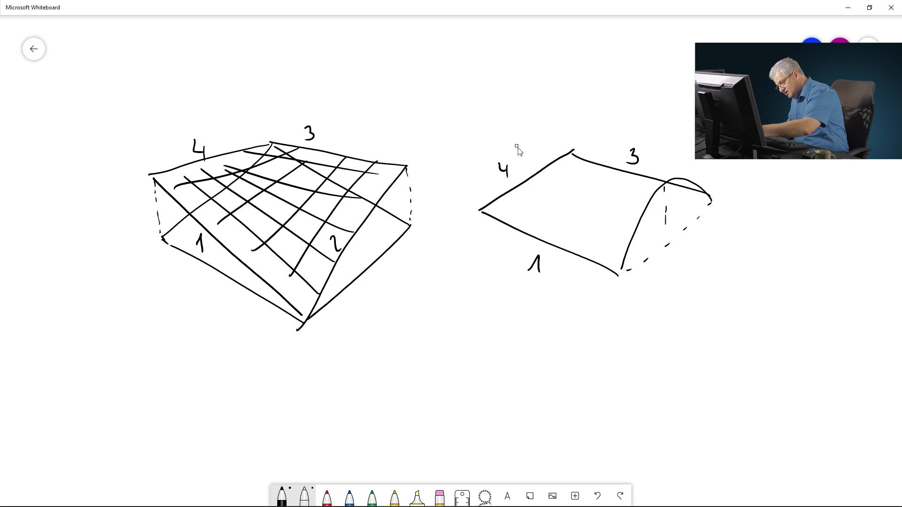
mouse_move(494, 201)
mouse_down()
mouse_move(566, 227)
mouse_move(513, 191)
mouse_up()
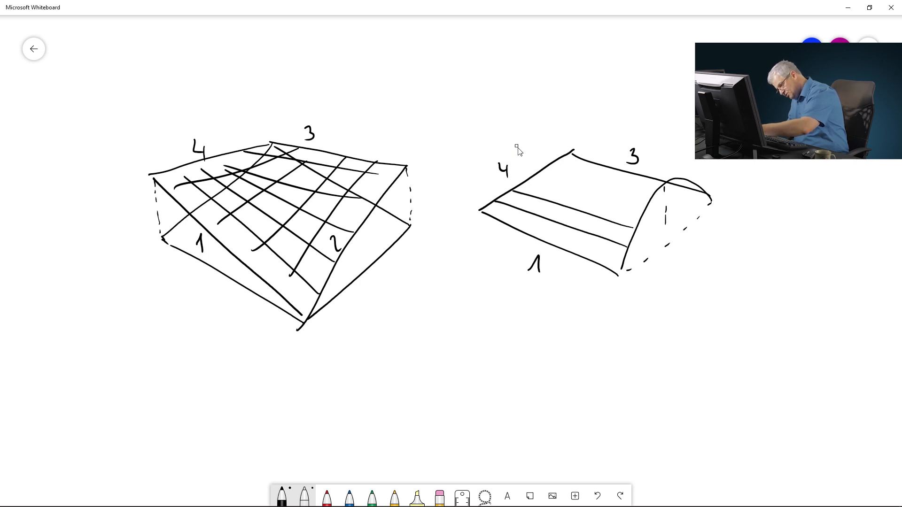
drag(654, 198, 545, 173)
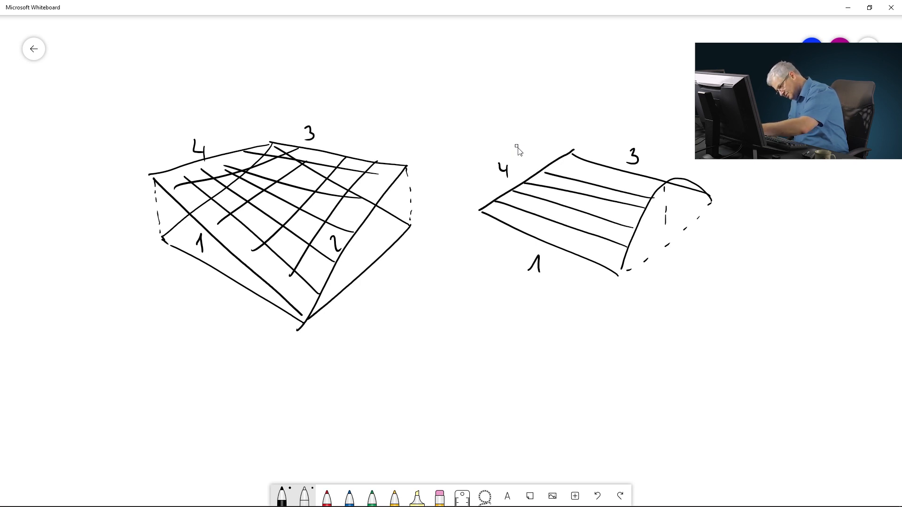
drag(664, 181, 561, 162)
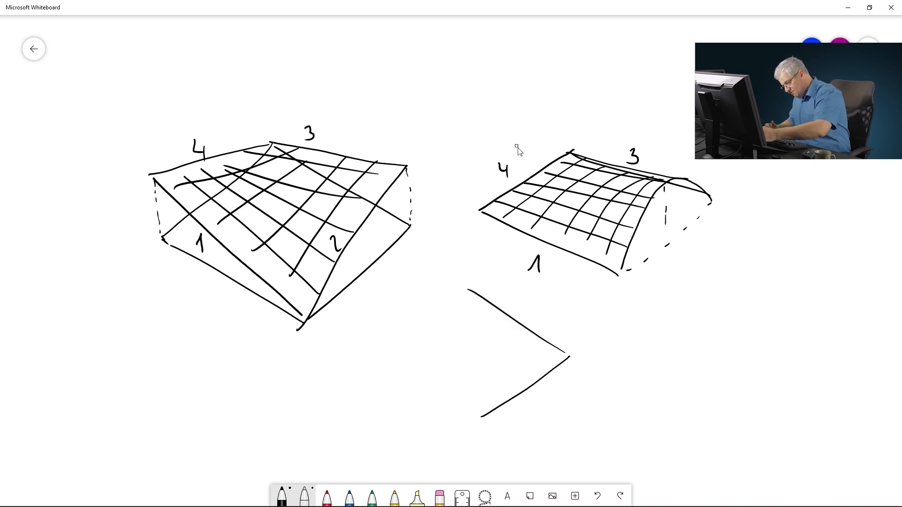
Step: Sketch a third, vaulted surface made of crossing arches below the other two sketches
mouse_move(482, 418)
mouse_down()
mouse_move(394, 360)
mouse_move(460, 291)
mouse_up()
mouse_move(481, 418)
mouse_down()
mouse_move(384, 314)
mouse_move(456, 275)
mouse_up()
mouse_move(478, 244)
mouse_down()
mouse_move(559, 336)
mouse_move(510, 297)
mouse_move(471, 399)
mouse_up()
mouse_move(474, 360)
mouse_down()
mouse_move(423, 278)
mouse_move(369, 288)
mouse_up()
mouse_move(487, 329)
mouse_down()
mouse_move(399, 243)
mouse_move(501, 289)
mouse_up()
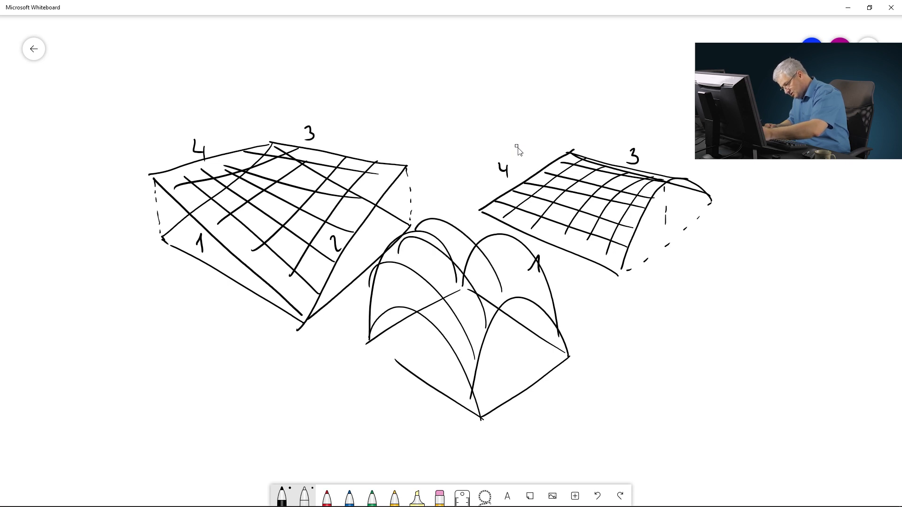
drag(441, 228, 526, 291)
mouse_move(460, 337)
mouse_down()
mouse_move(512, 254)
mouse_move(425, 310)
mouse_move(415, 229)
mouse_up()
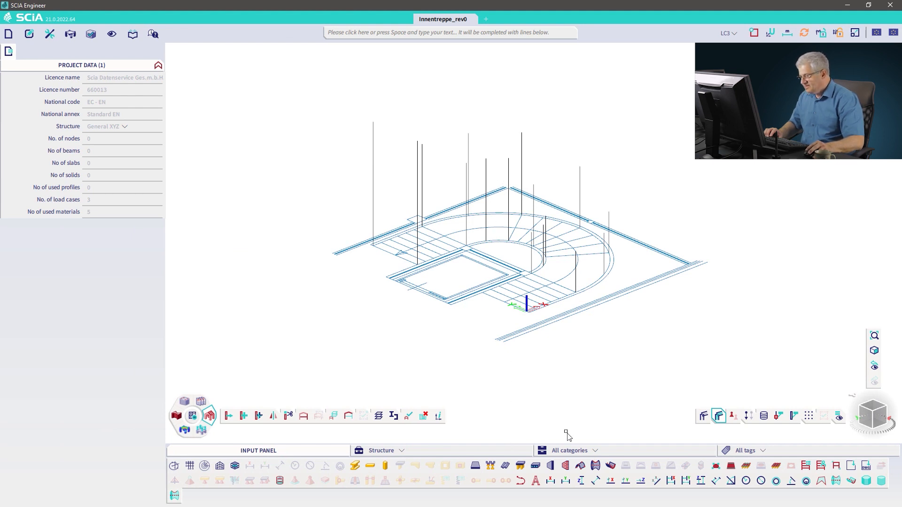
Step: Start a new shell member on layer Lines and draw its first straight edge between points on two vertical reference lines
click(582, 466)
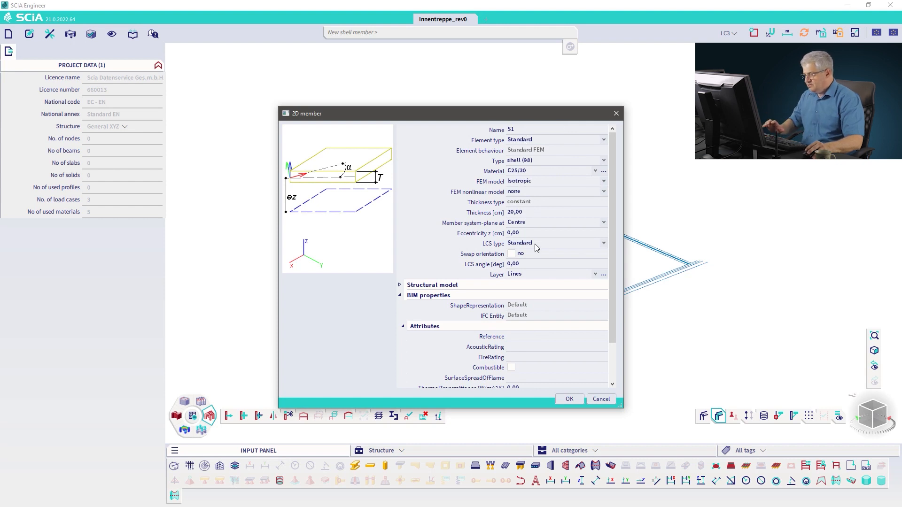
click(526, 275)
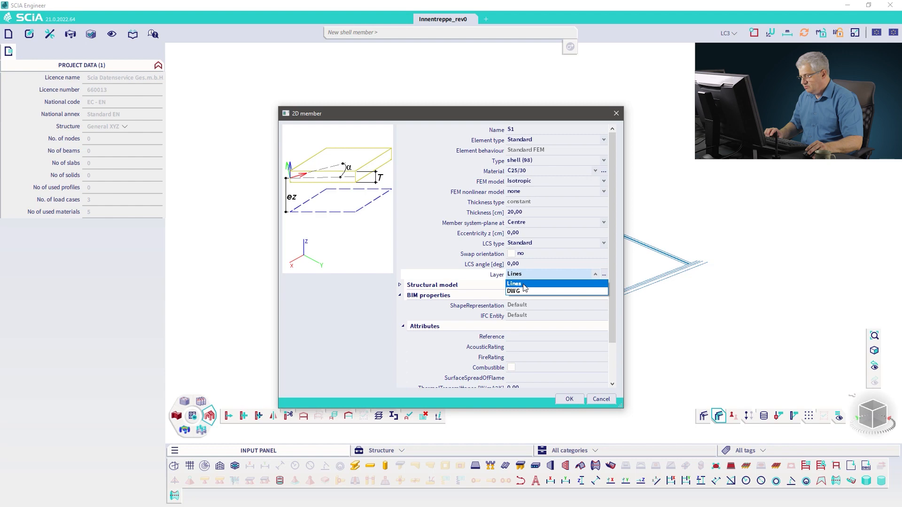
click(524, 291)
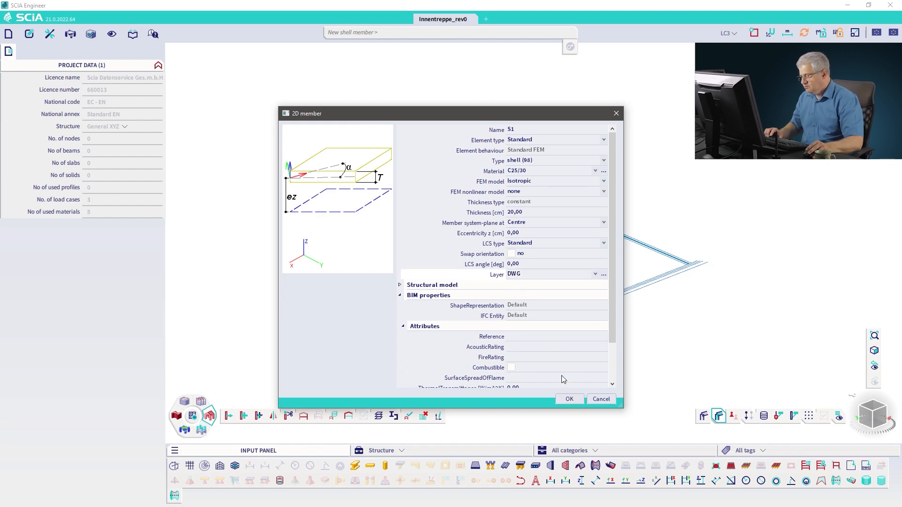
click(531, 276)
click(533, 284)
click(570, 400)
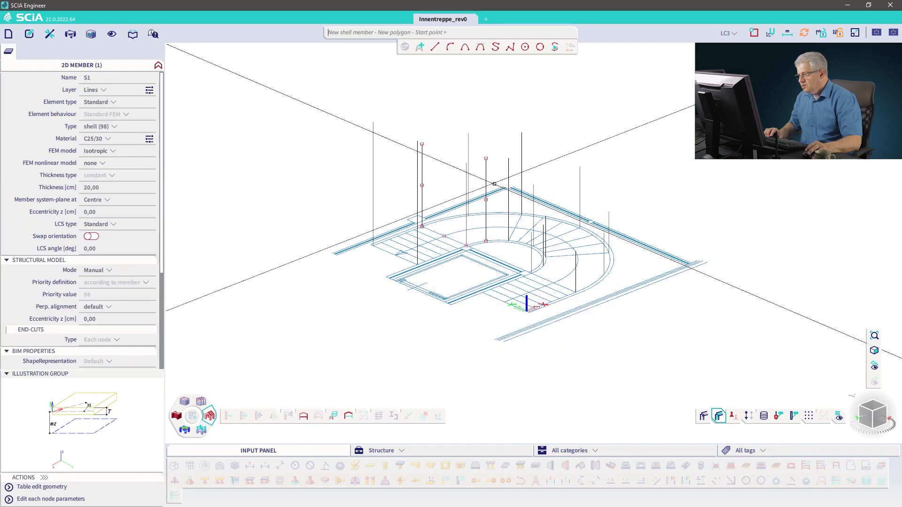
scroll(550, 169, up, 2)
middle_drag(525, 179, 483, 191)
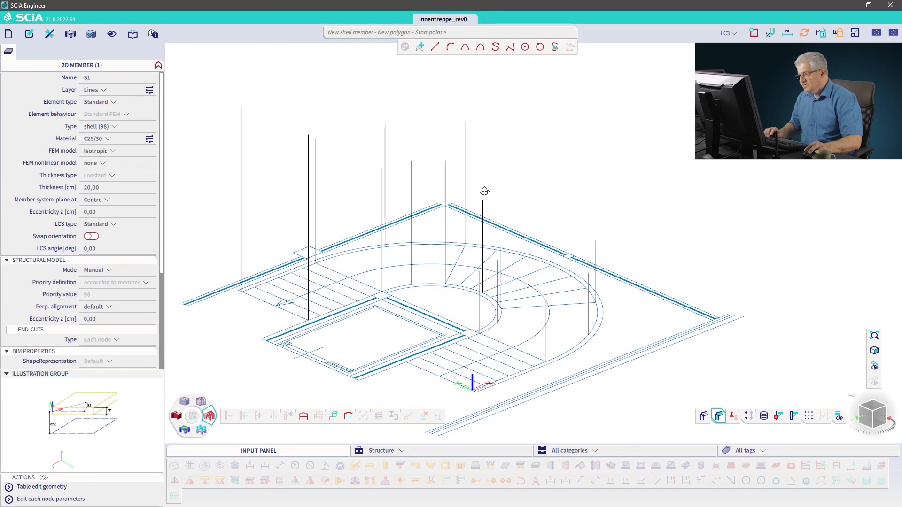
ctrl+right_drag(483, 191, 522, 208)
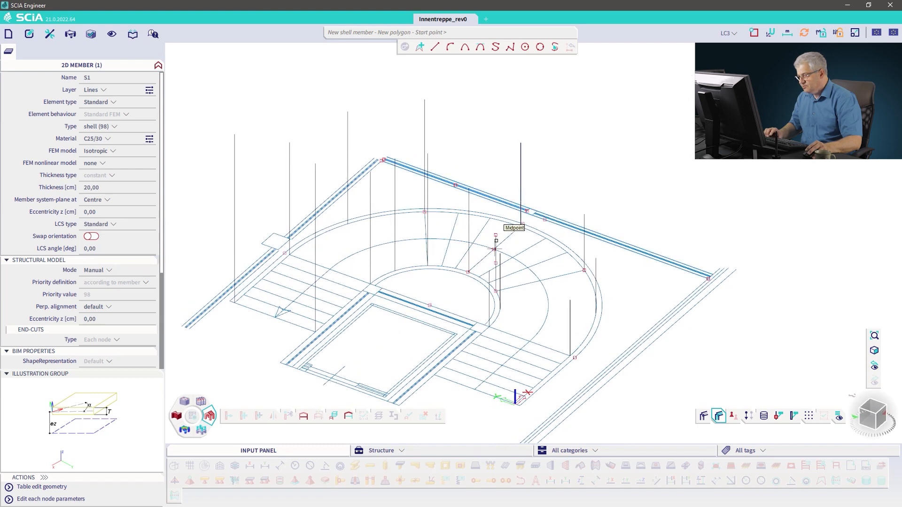
click(496, 234)
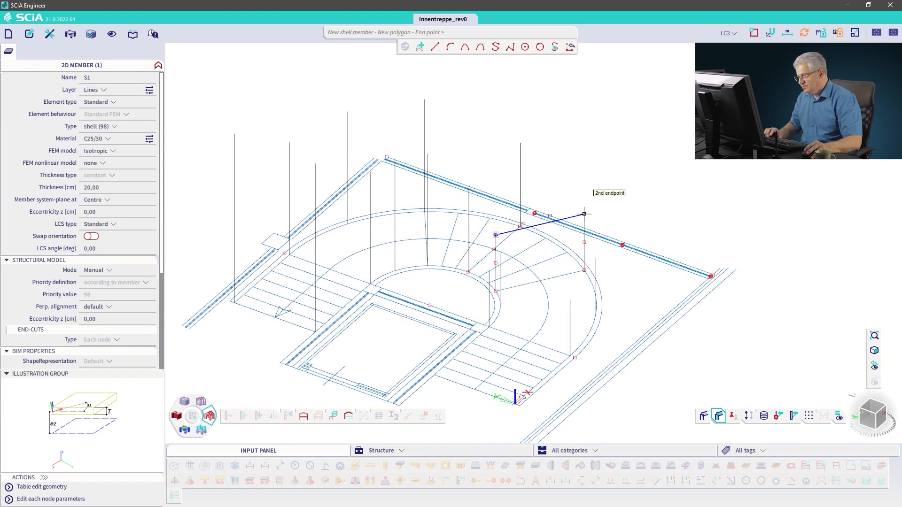
click(584, 214)
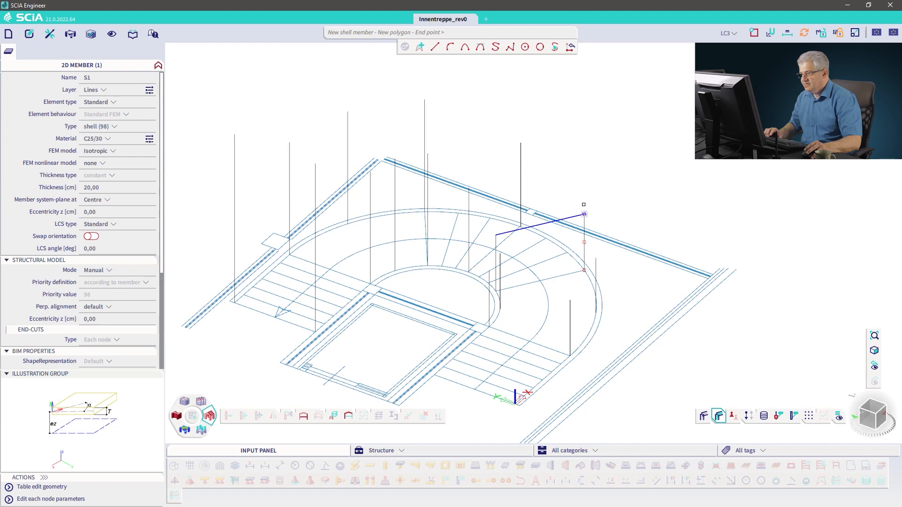
Step: Close the curved shell's outline with circular arcs and a straight edge through the vertical line tops, then finish the command
click(451, 48)
click(521, 143)
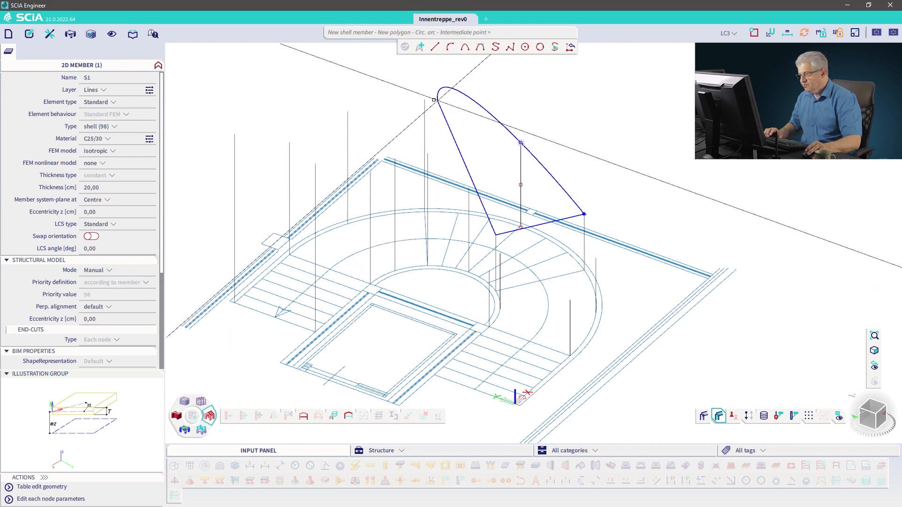
click(425, 98)
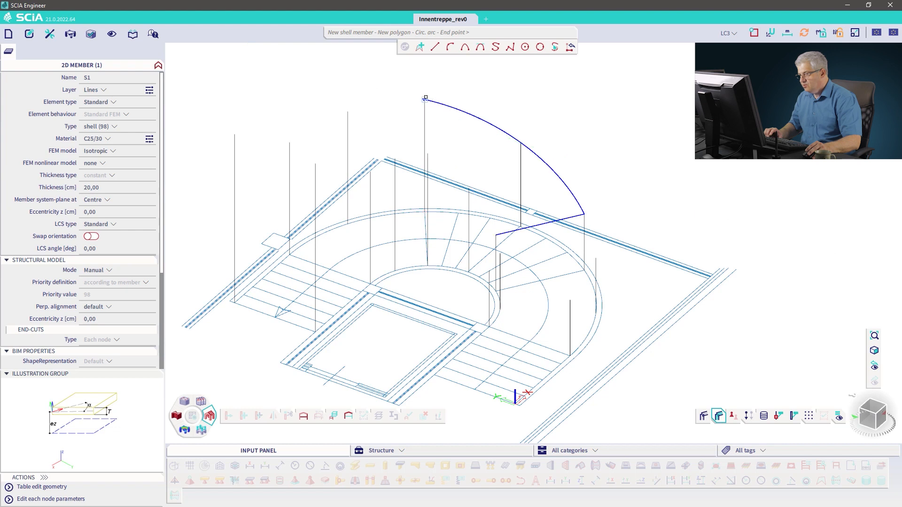
click(428, 153)
ctrl+right_drag(463, 209, 470, 200)
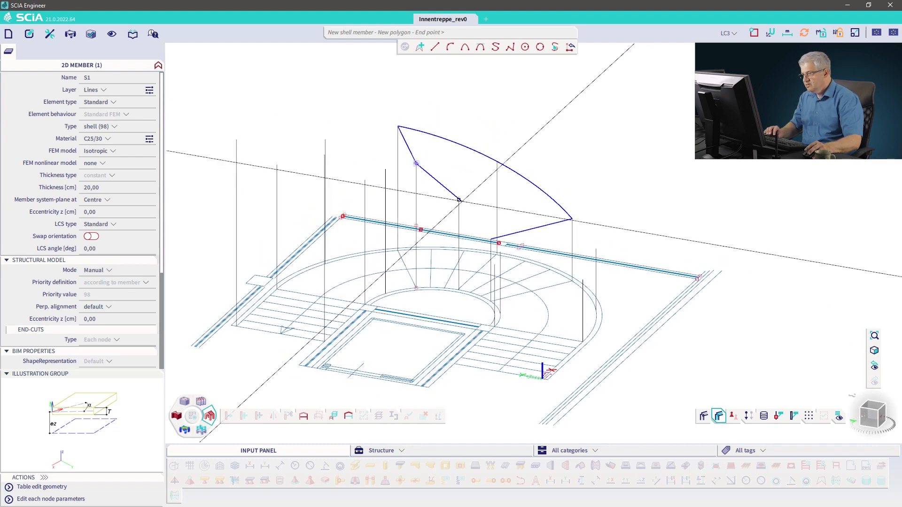
click(451, 47)
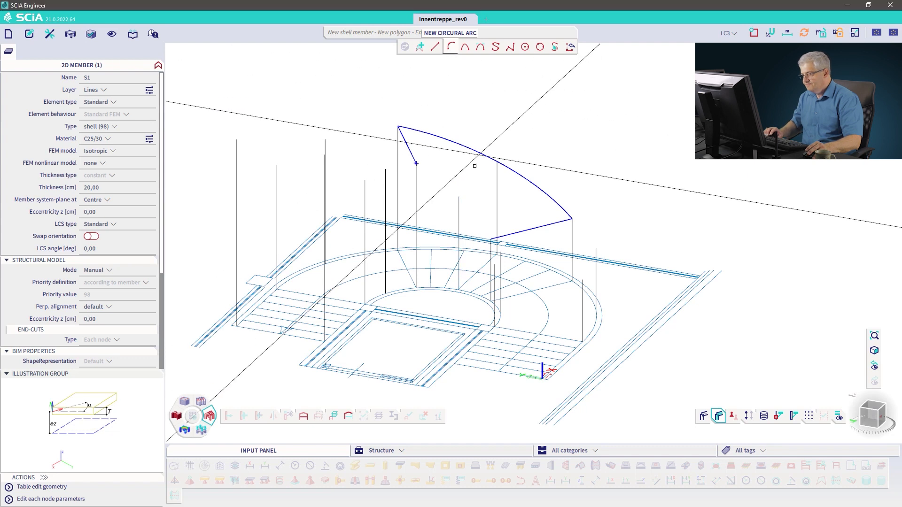
click(459, 197)
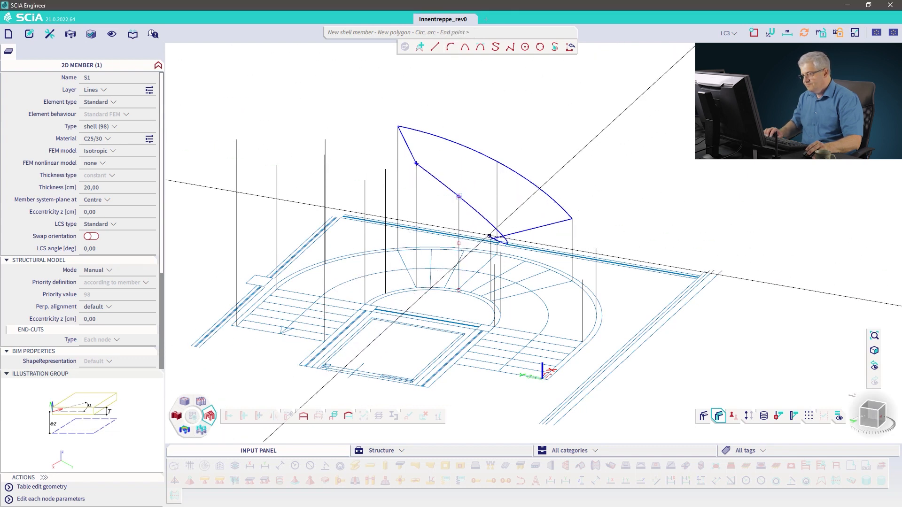
click(491, 239)
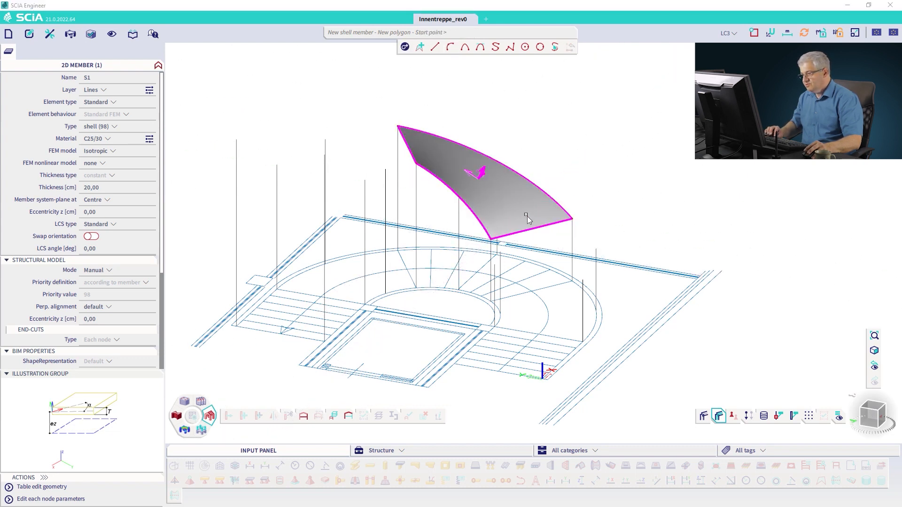
key(Escape)
key(Escape)
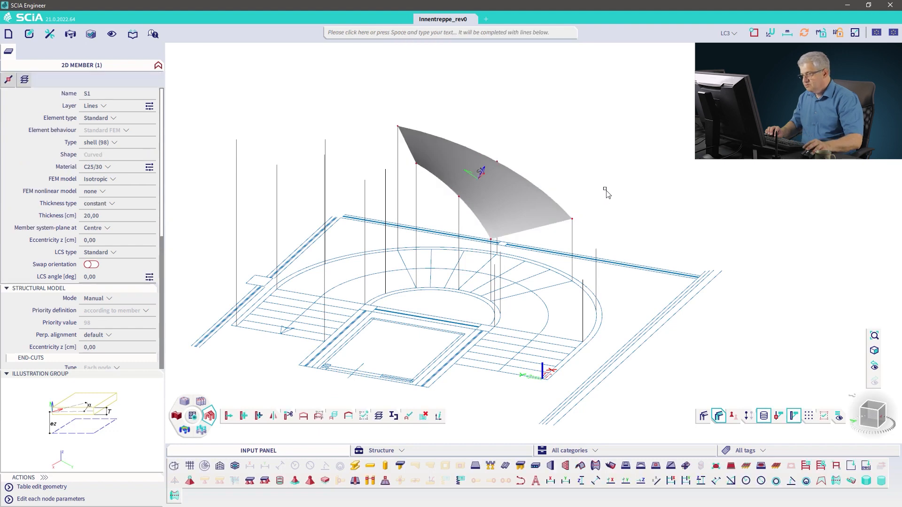
Step: Create a plate with straight and circular-arc edges adjoining the curved shell near the stair's outer edge
mouse_move(610, 192)
ctrl+right_down()
mouse_move(600, 191)
mouse_move(620, 184)
mouse_move(626, 193)
ctrl+right_up()
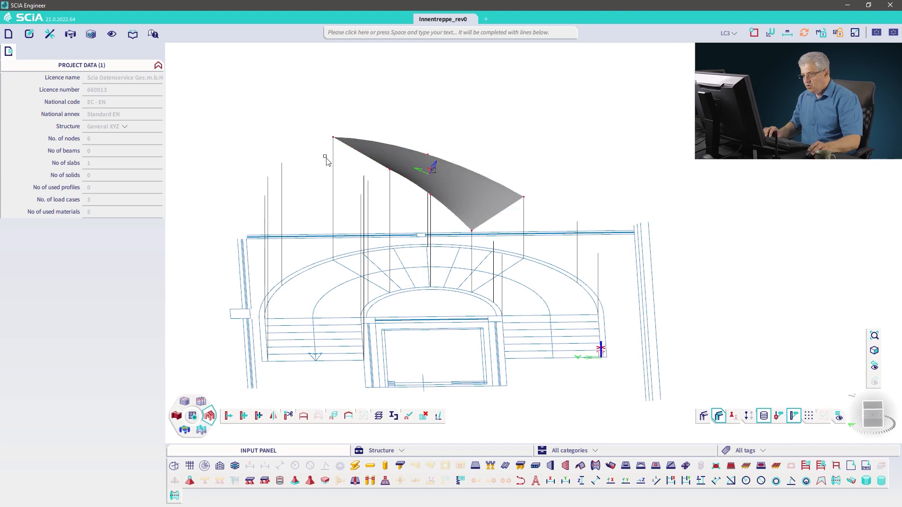
ctrl+right_drag(476, 244, 483, 242)
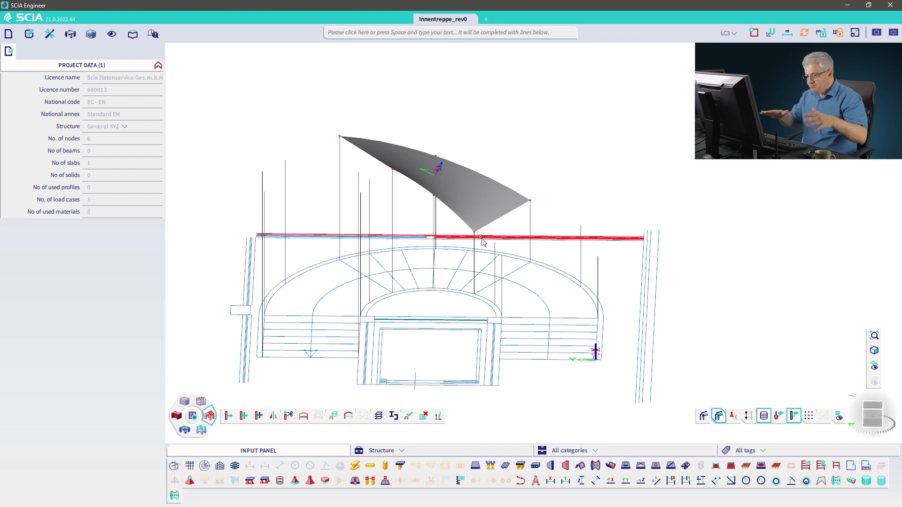
click(477, 465)
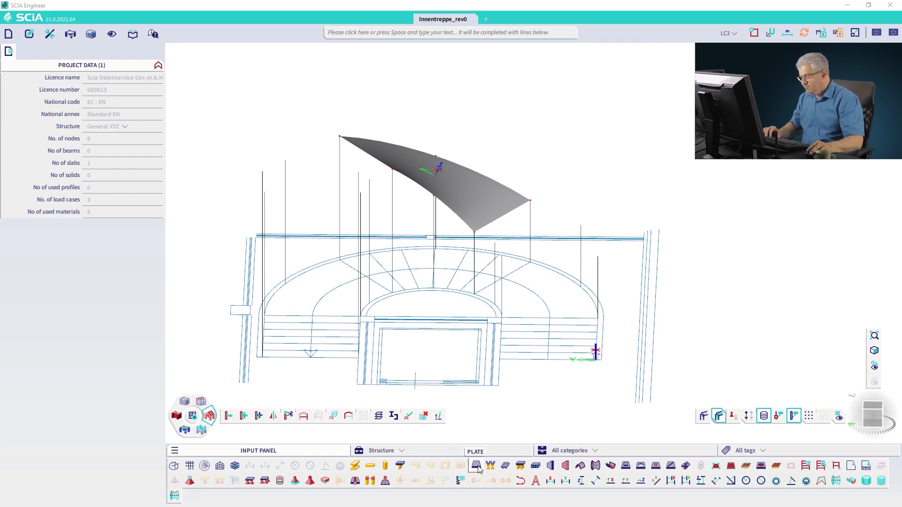
click(566, 400)
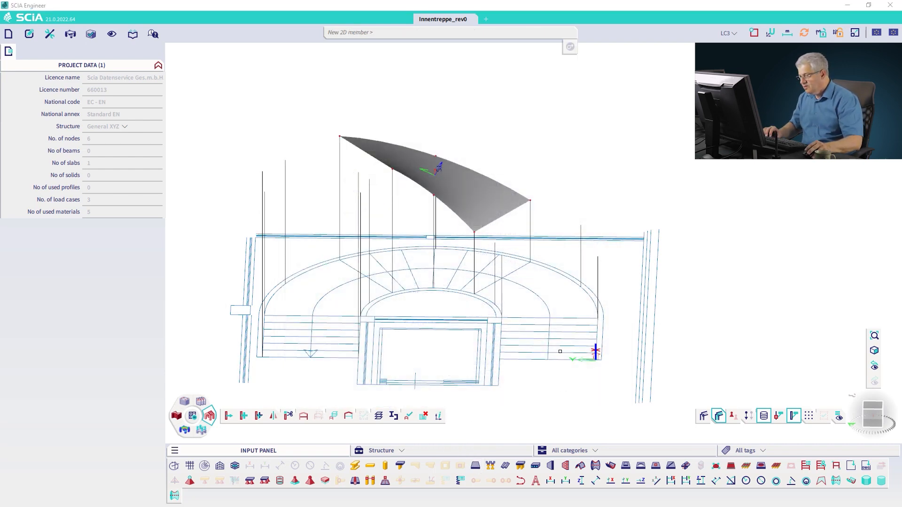
click(502, 257)
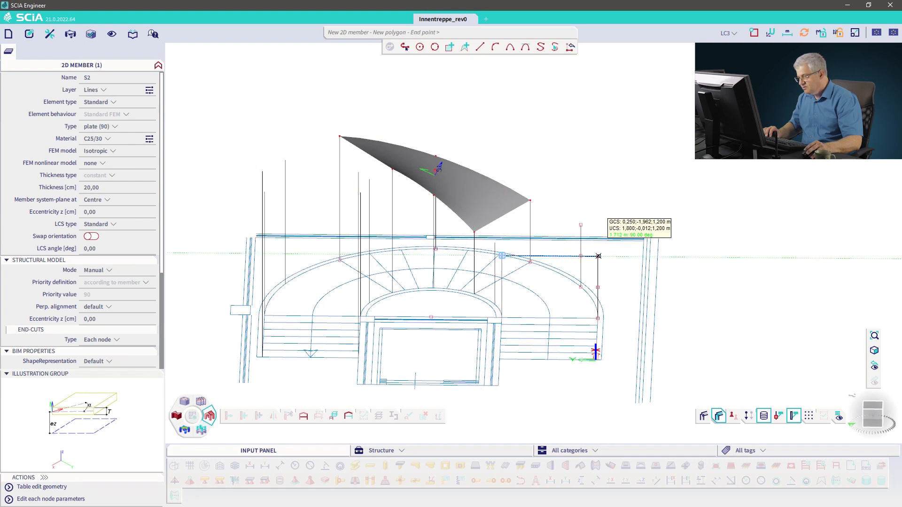
click(599, 257)
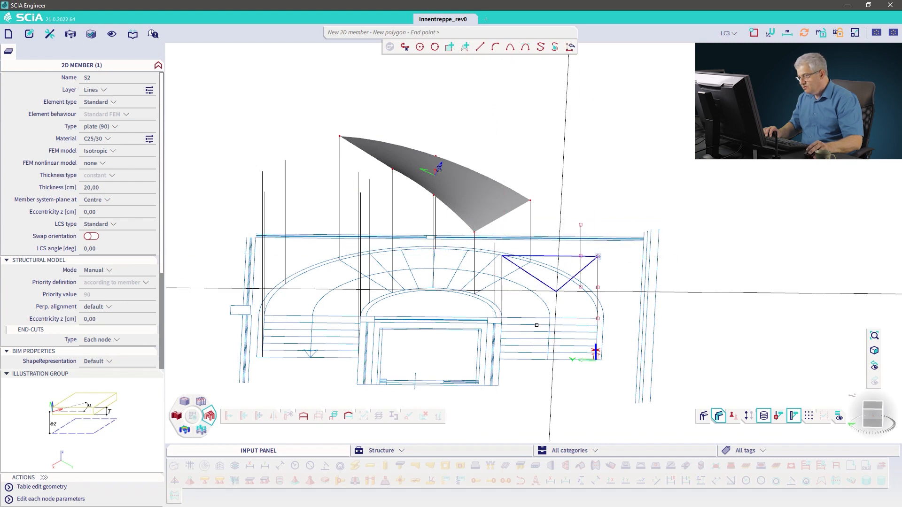
click(498, 48)
click(581, 225)
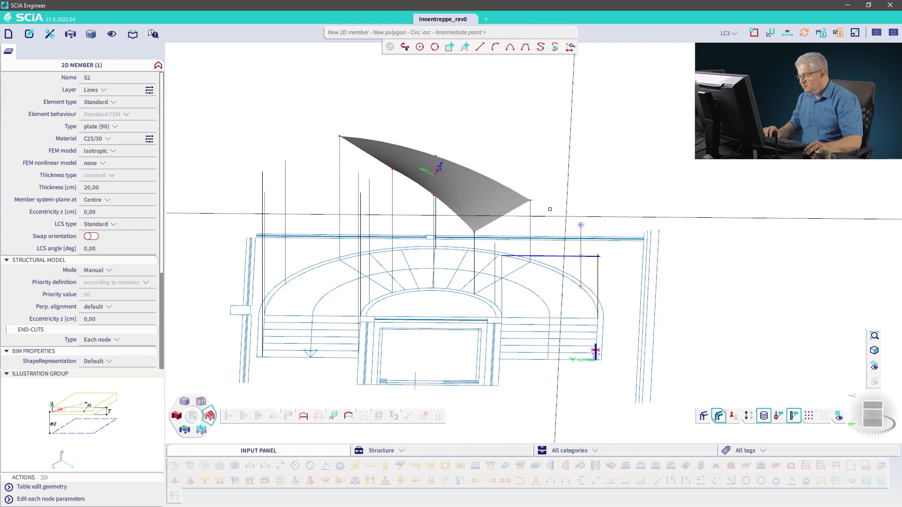
click(531, 199)
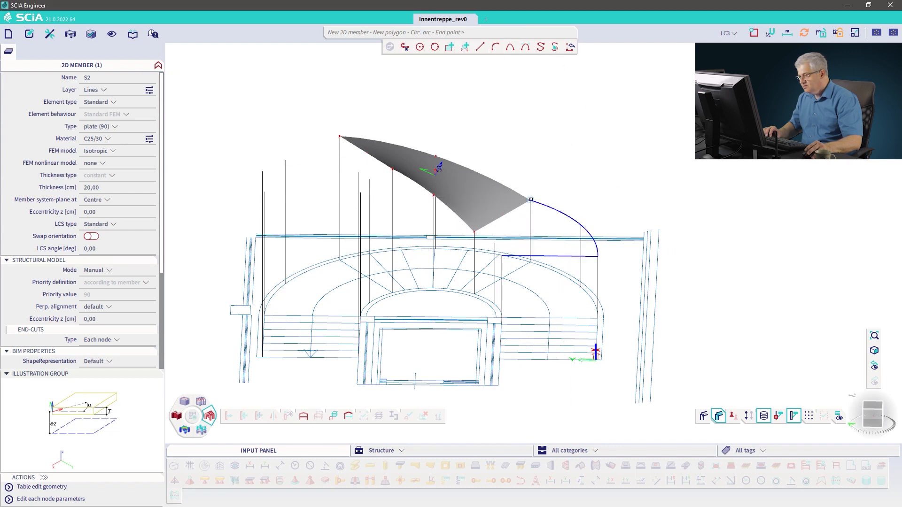
click(477, 231)
click(495, 47)
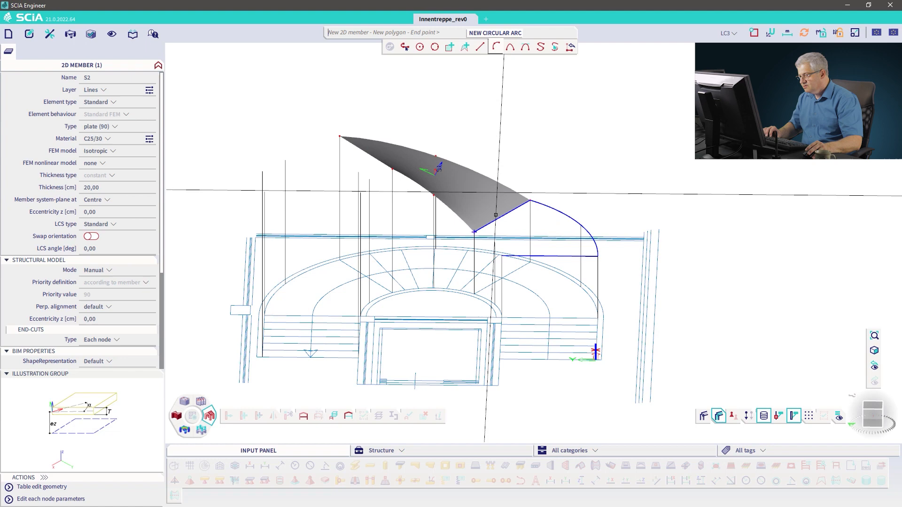
click(496, 243)
click(504, 256)
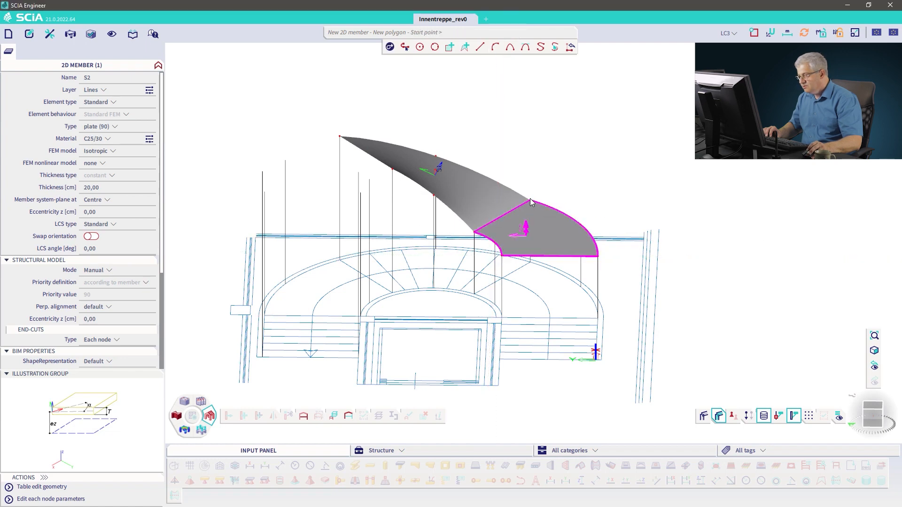
key(Escape)
scroll(530, 198, up, 8)
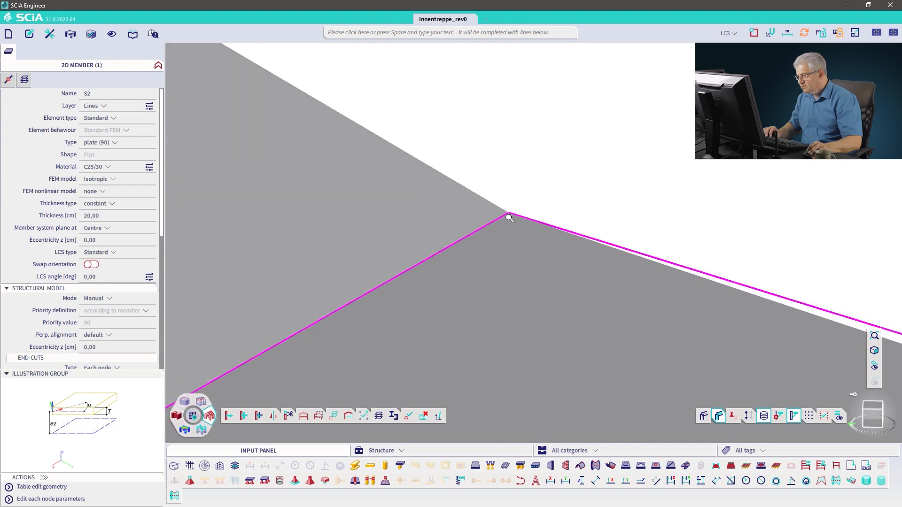
scroll(508, 216, up, 5)
scroll(504, 207, up, 2)
key(Escape)
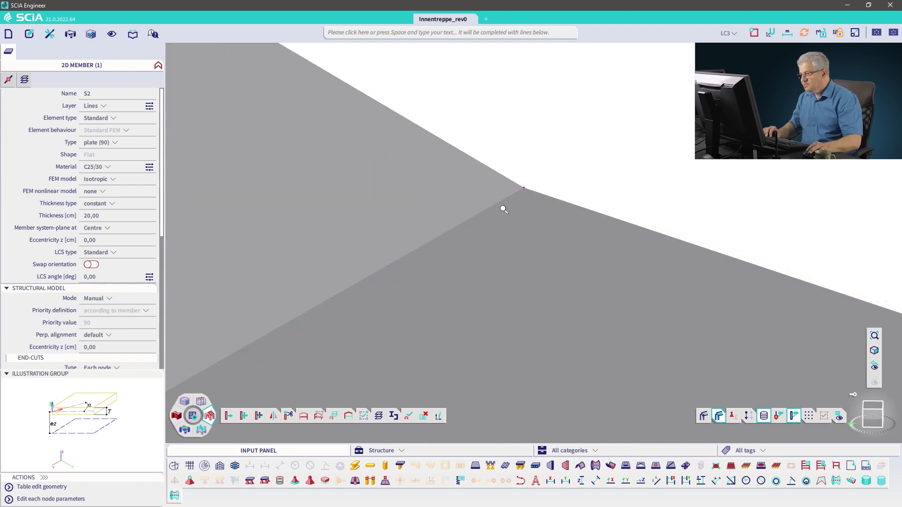
scroll(503, 210, down, 12)
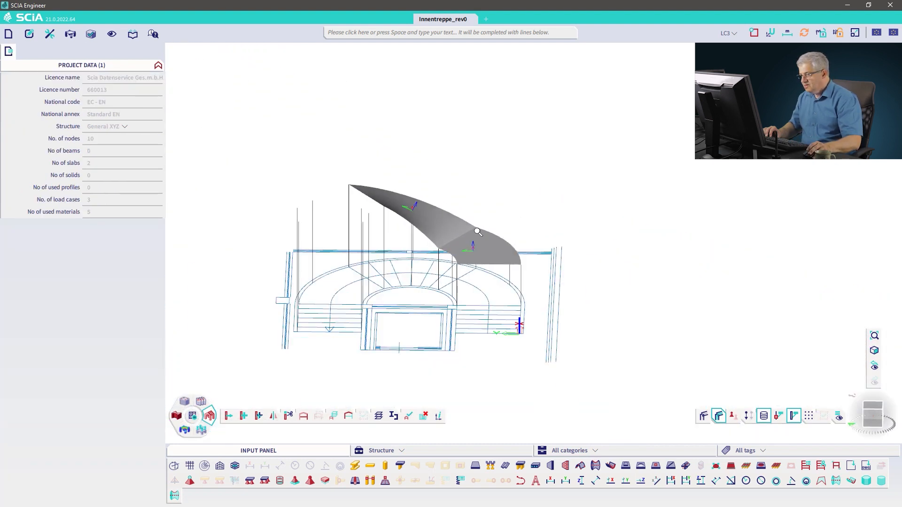
middle_drag(478, 232, 515, 213)
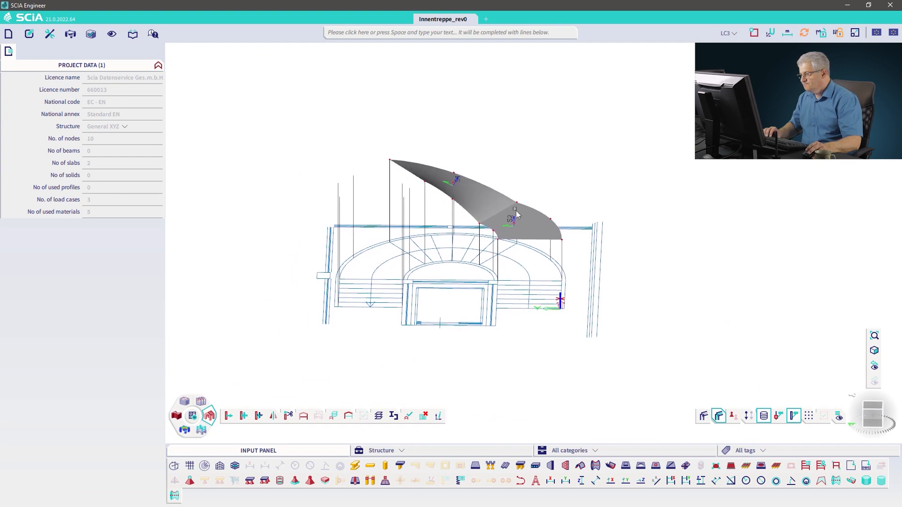
Step: Switch off surface shading and display the node labels in the model view
click(718, 415)
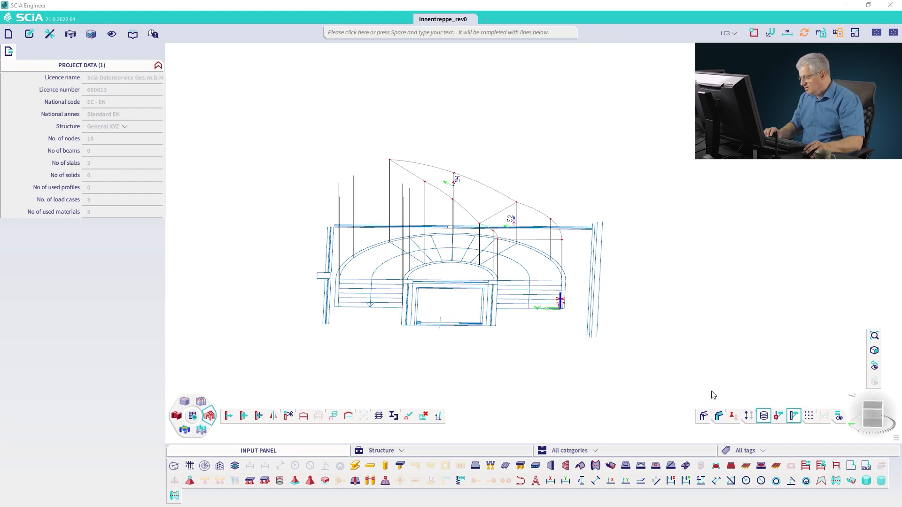
click(706, 384)
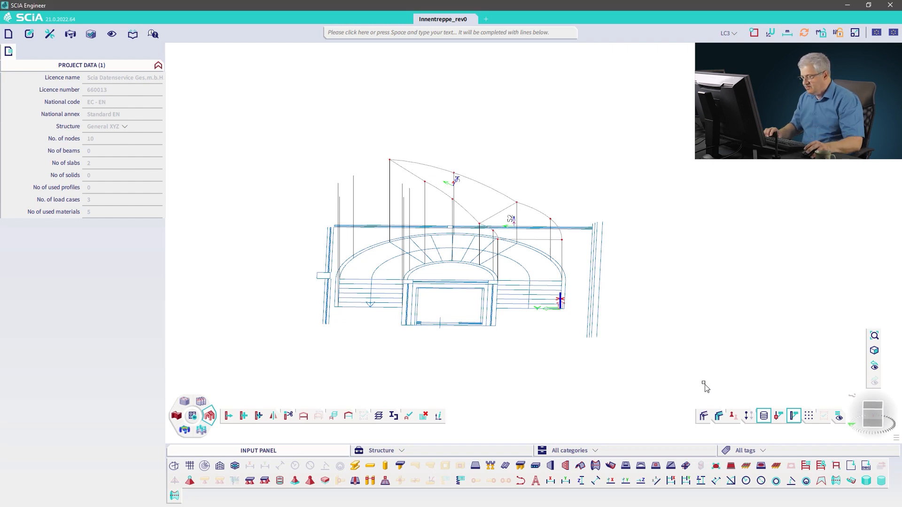
click(748, 416)
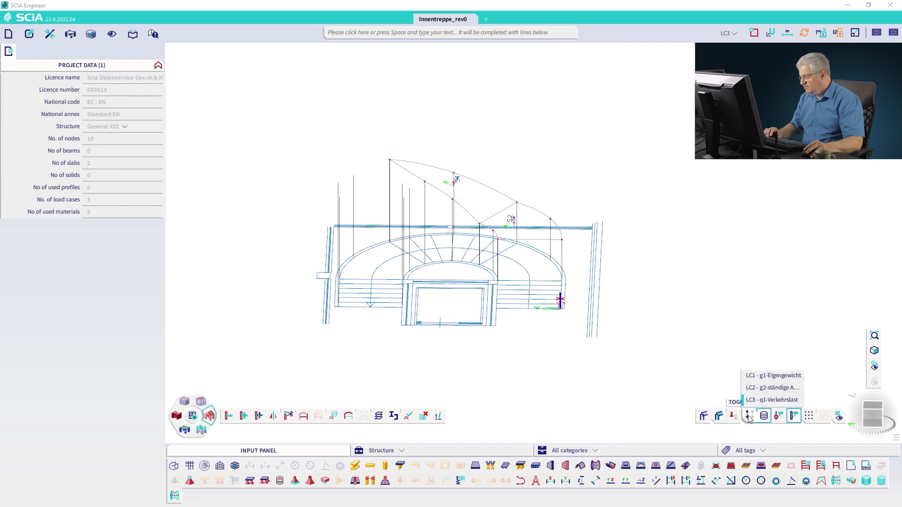
click(780, 417)
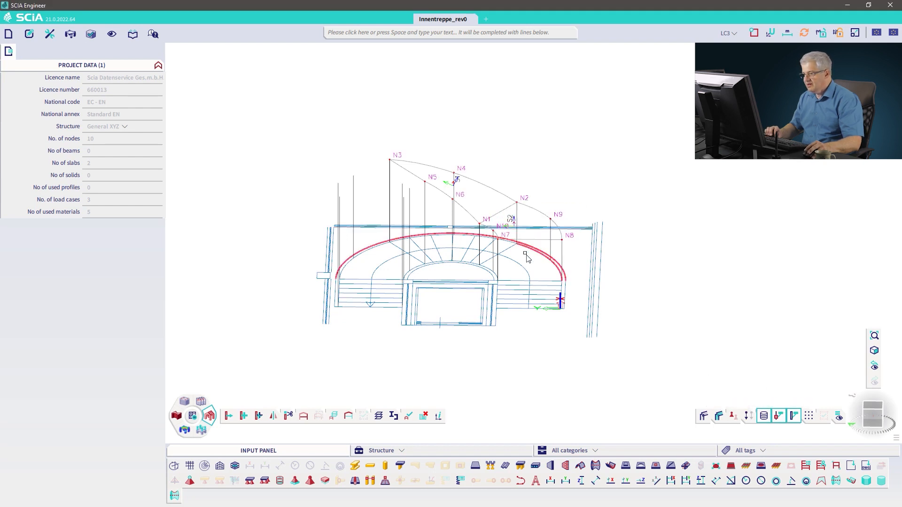
ctrl+right_drag(529, 256, 518, 238)
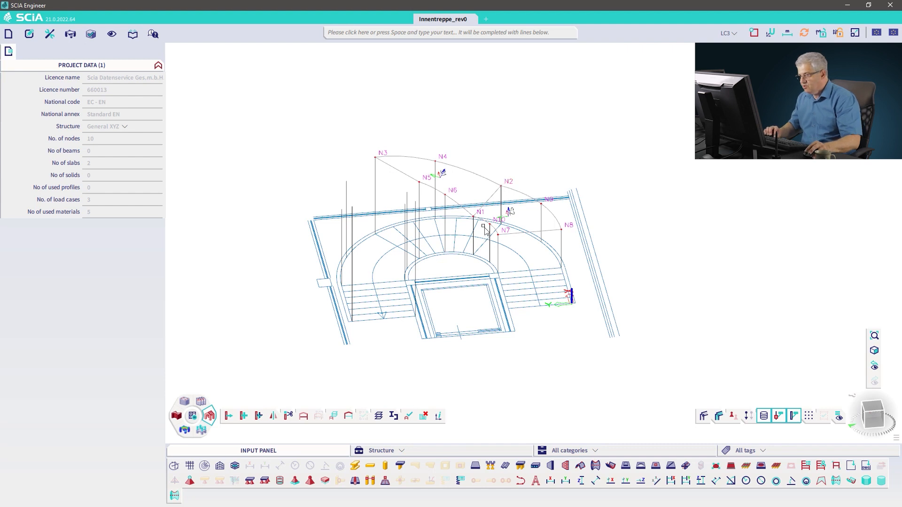
ctrl+right_drag(483, 227, 470, 223)
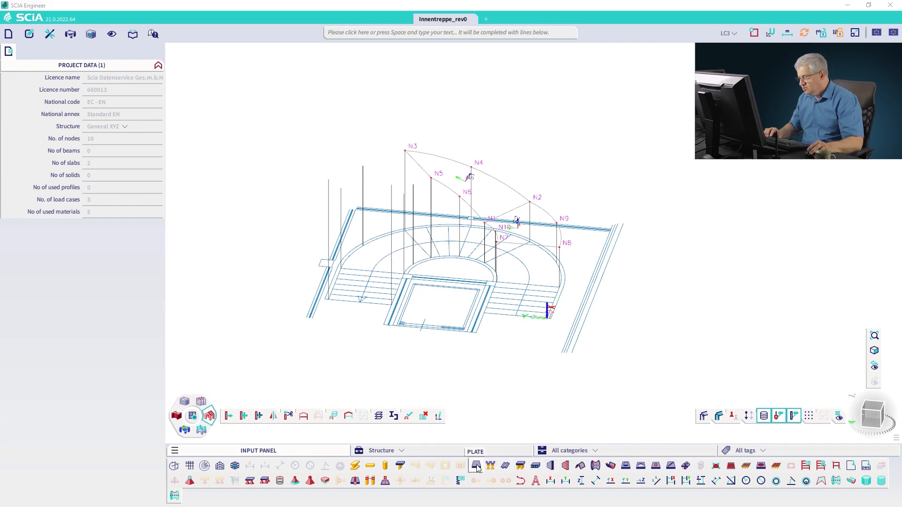
Step: Create a flat four-sided plate at the stair's lower end between points on the reference lines
click(566, 400)
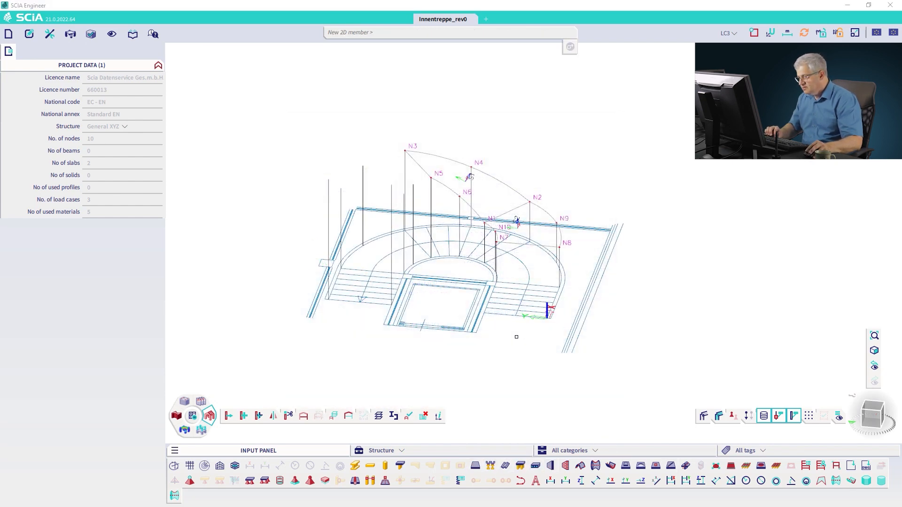
ctrl+right_drag(515, 337, 480, 344)
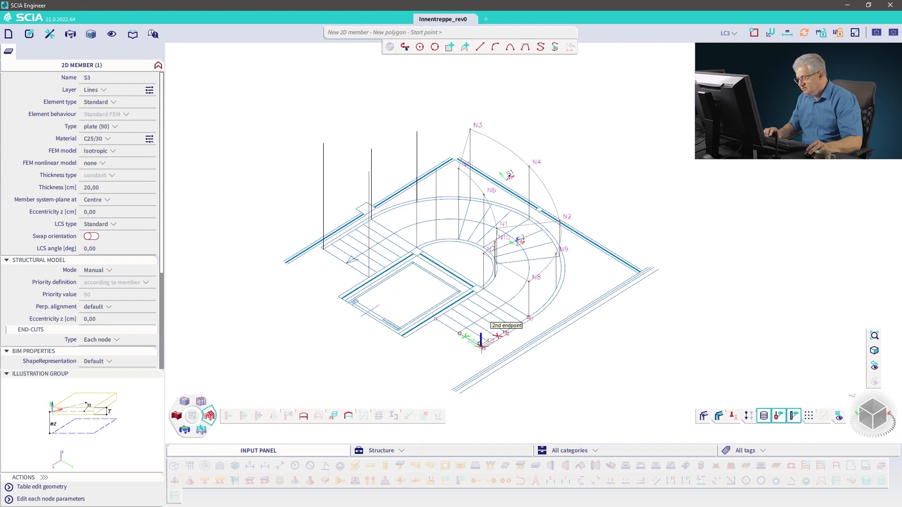
click(480, 346)
click(528, 281)
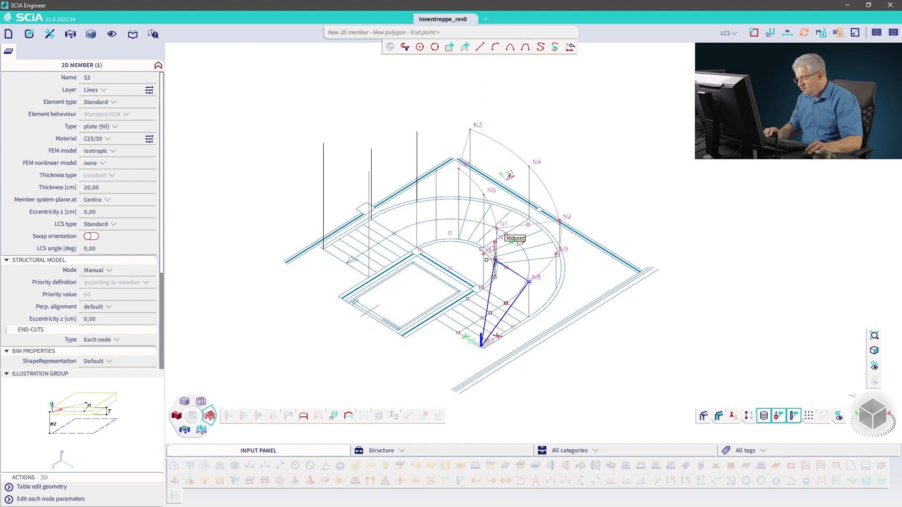
click(481, 254)
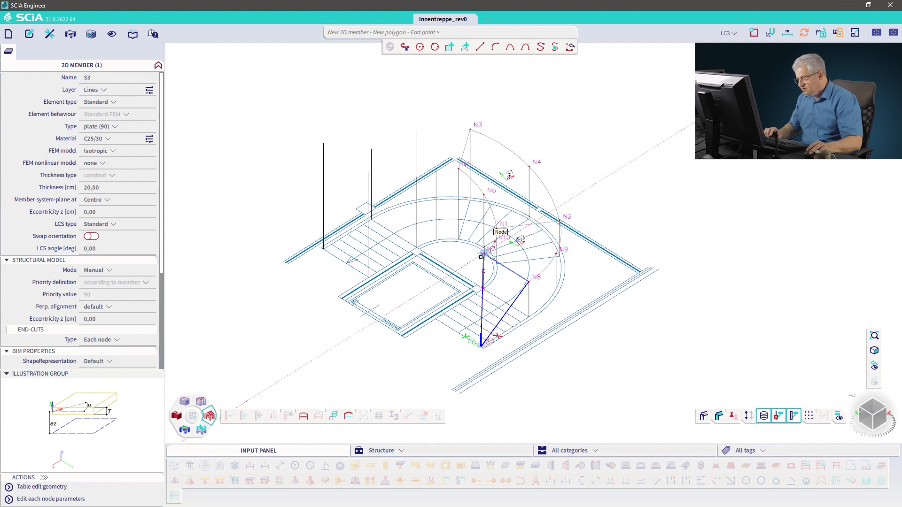
click(437, 318)
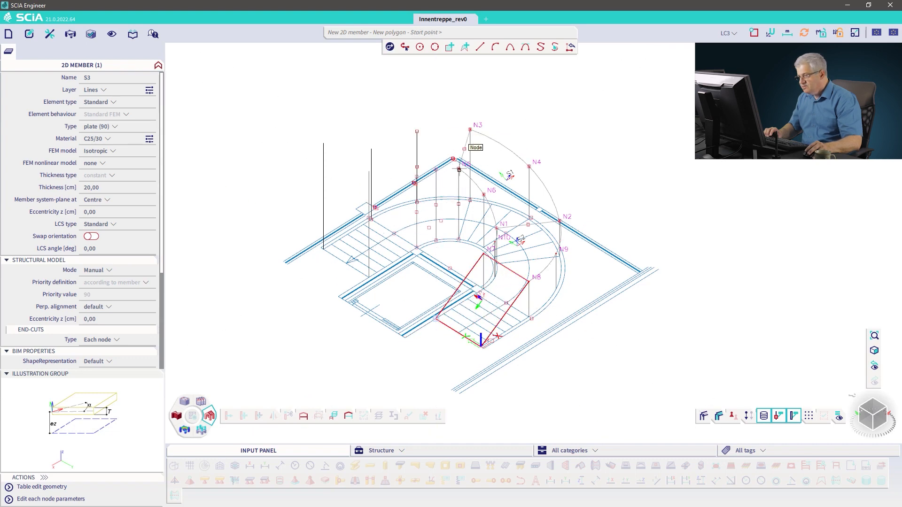
Step: Add a plate from node N3 with circular-arc and straight edges along the vertical line tops, then finish the command
click(470, 129)
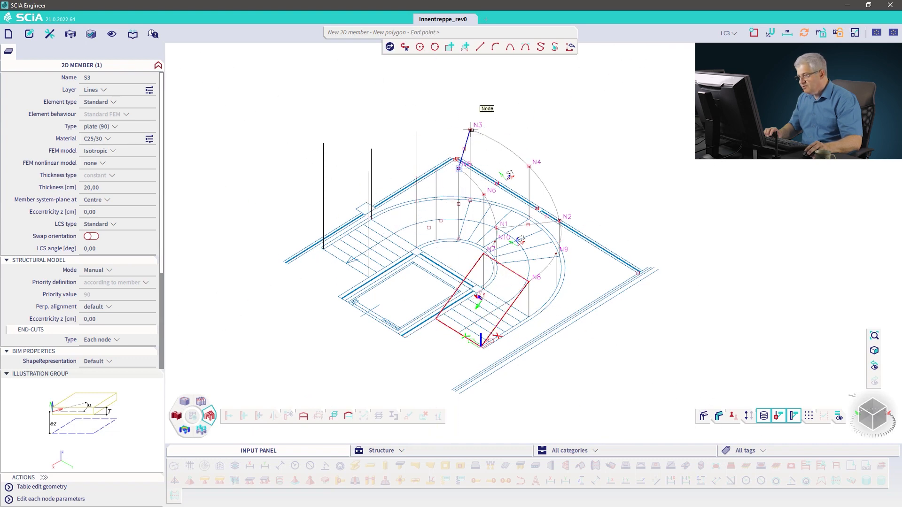
click(494, 47)
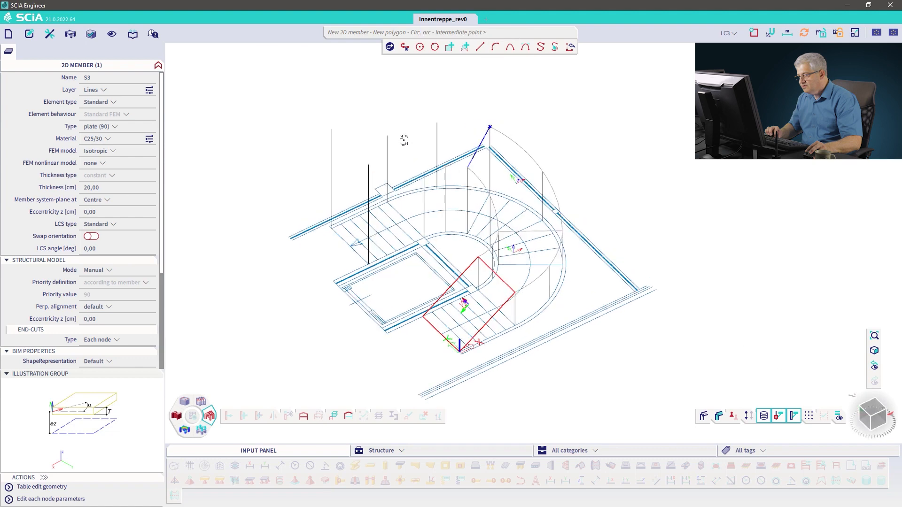
click(436, 124)
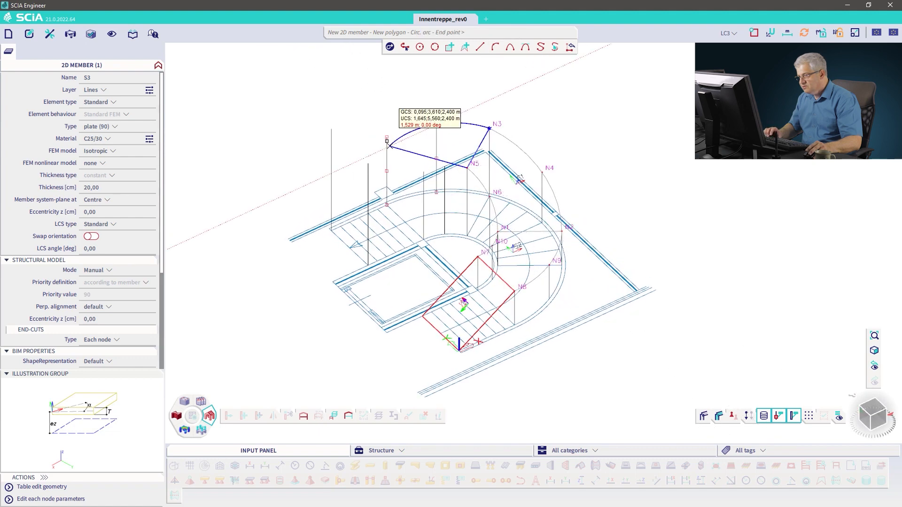
click(386, 137)
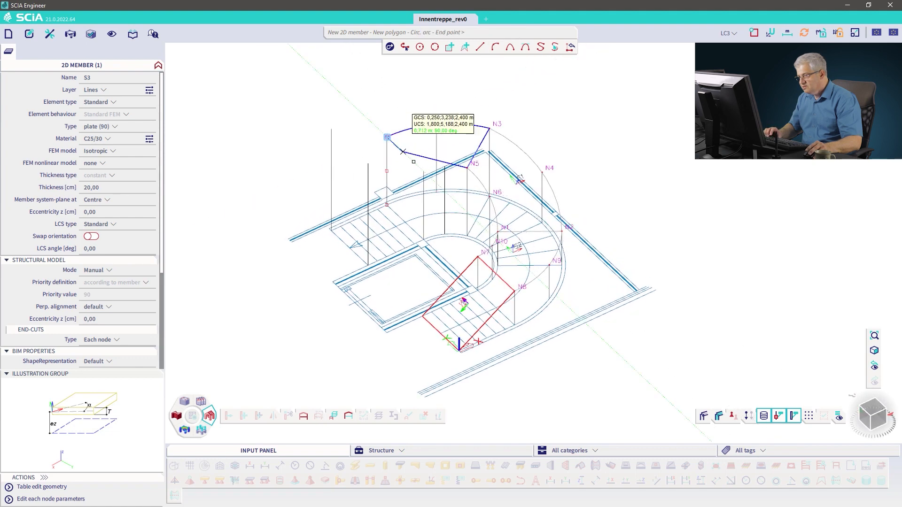
click(423, 171)
click(495, 48)
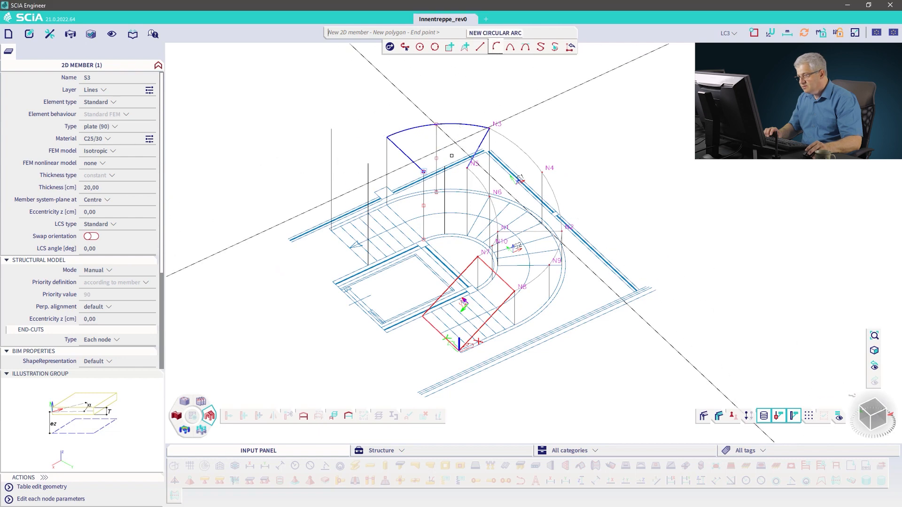
ctrl+right_drag(469, 190, 452, 194)
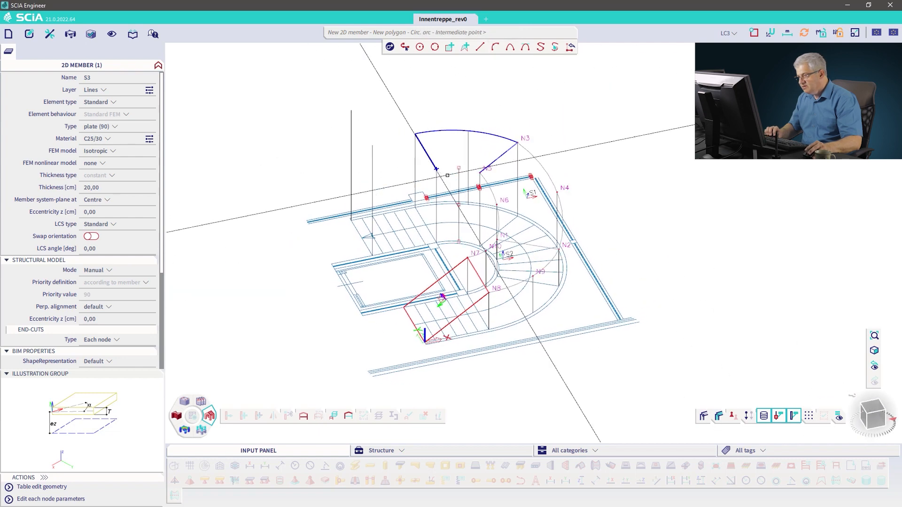
click(460, 168)
click(480, 173)
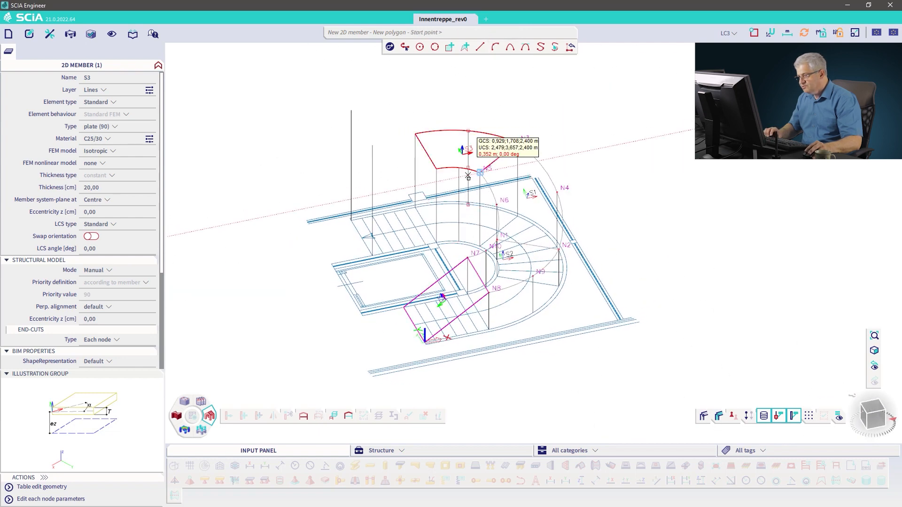
key(Escape)
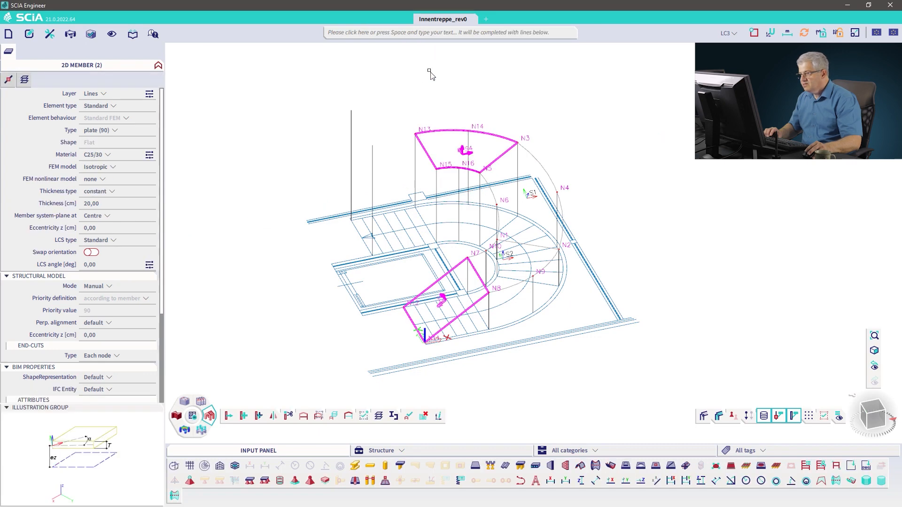
Step: Create a four-sided plate through nodes N13, N15 and the tops of two vertical reference lines at the upper end
click(476, 465)
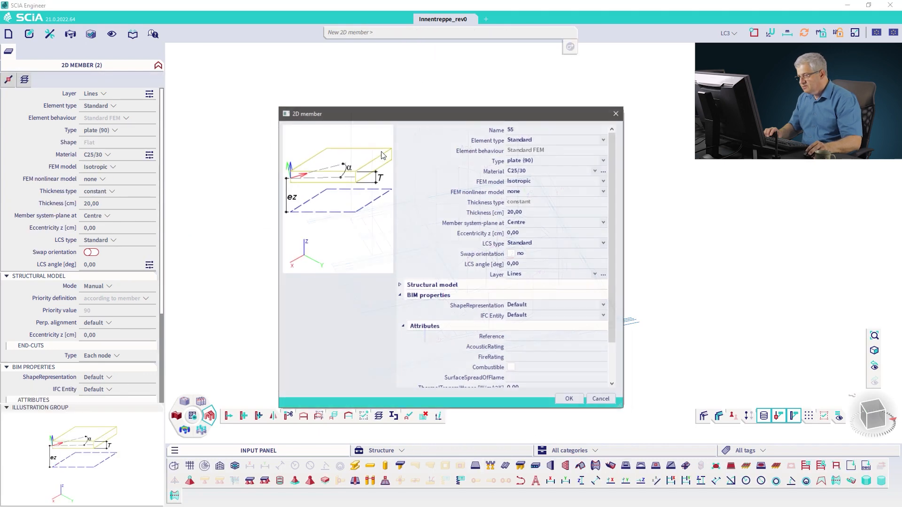
click(569, 399)
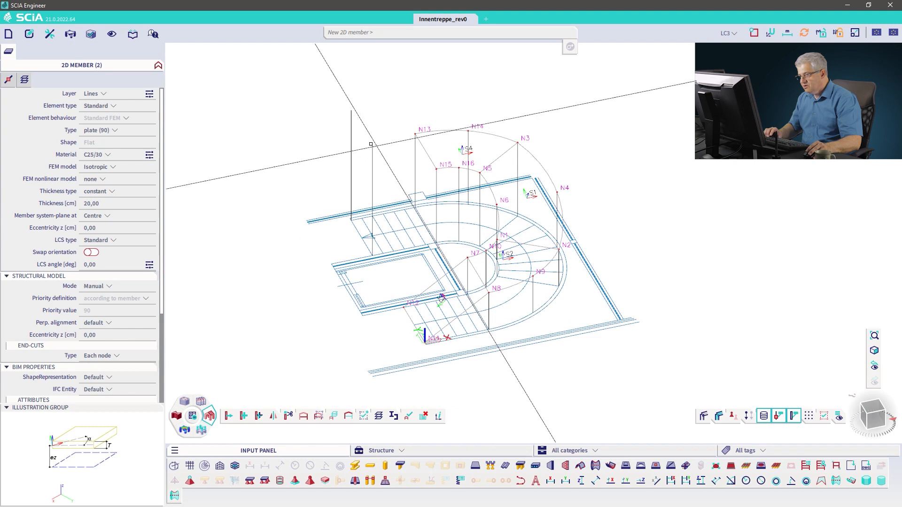
click(373, 145)
click(437, 168)
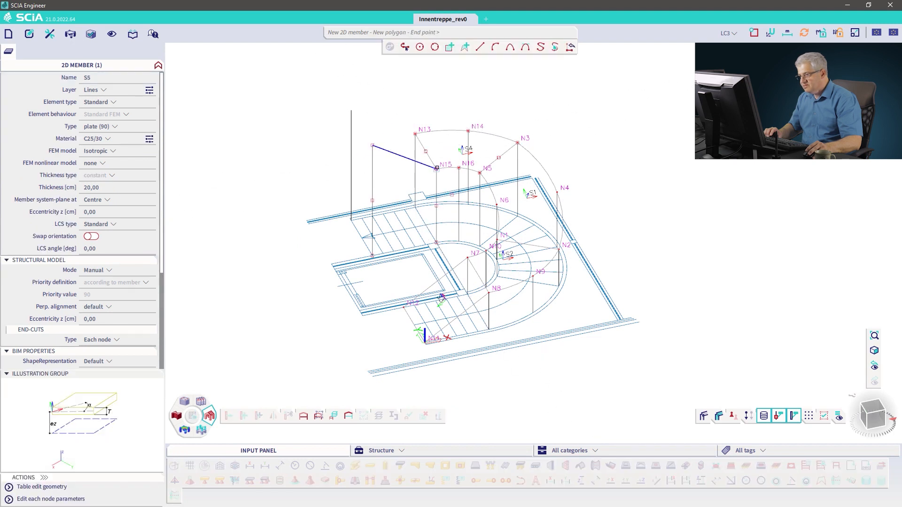
click(415, 134)
click(352, 111)
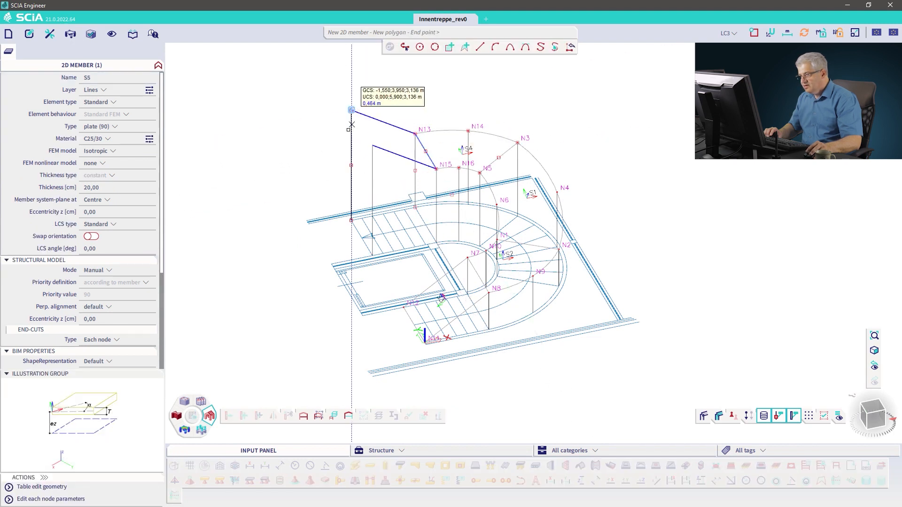
key(Escape)
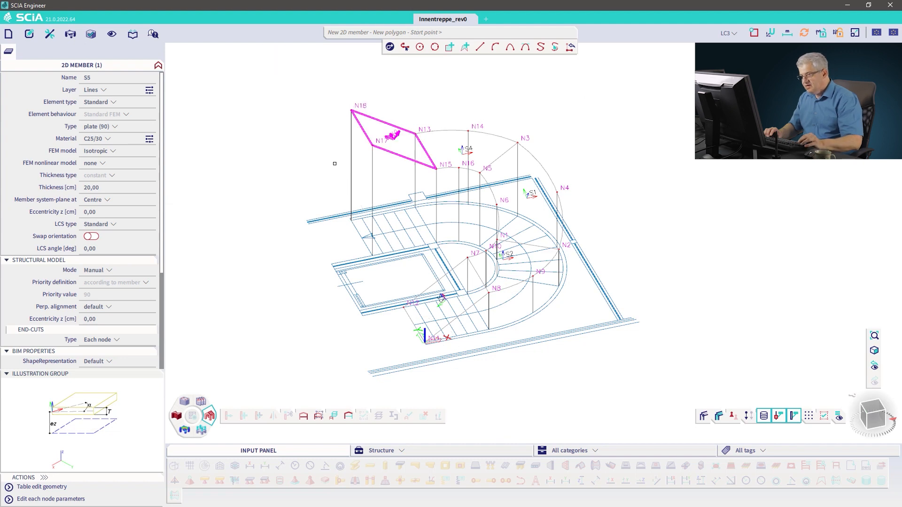
key(Escape)
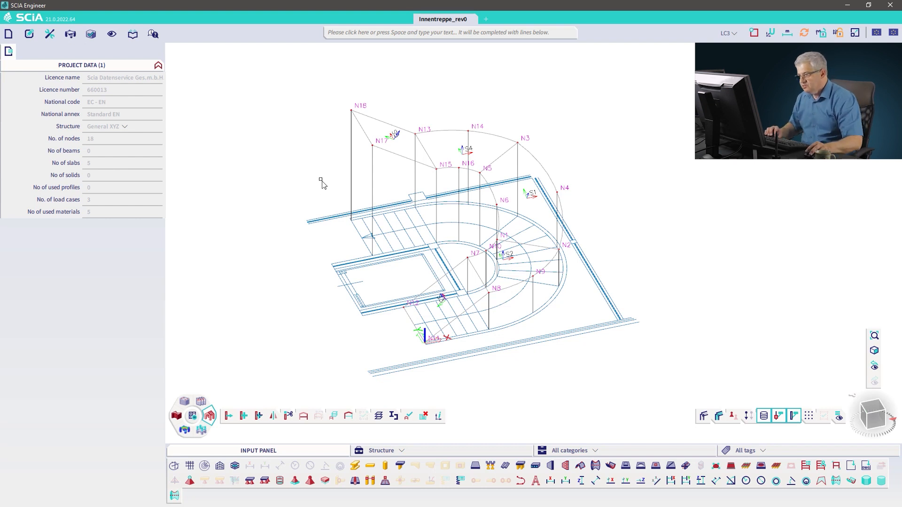
Step: Turn surface shading back on to inspect the modelled shells and plates
ctrl+right_drag(326, 175, 343, 175)
click(737, 422)
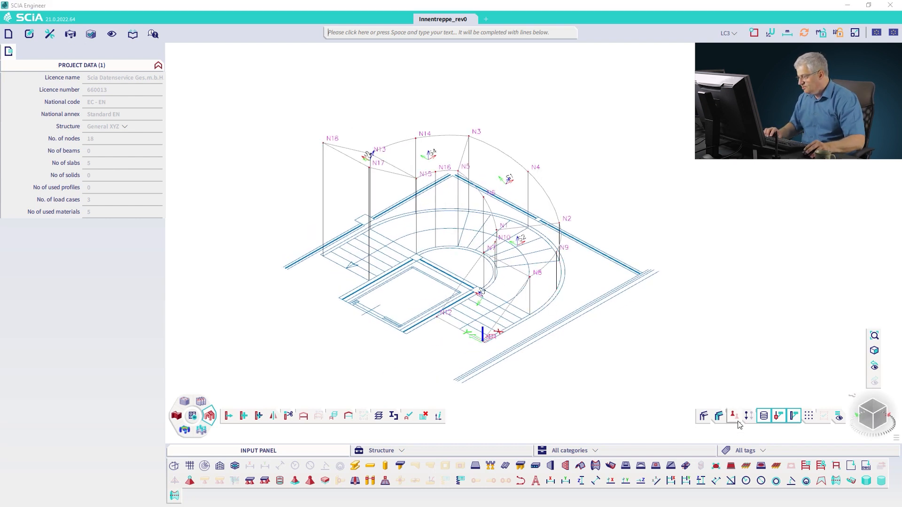
click(719, 415)
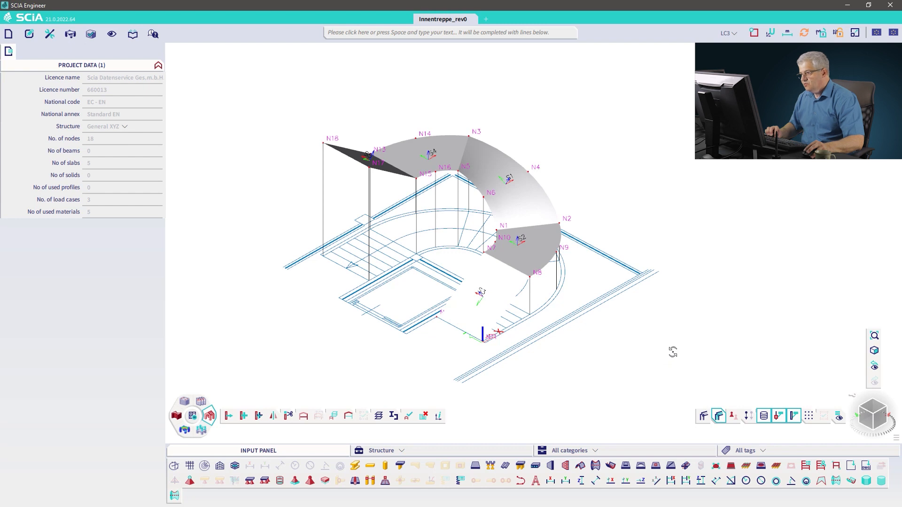
ctrl+right_drag(673, 352, 676, 350)
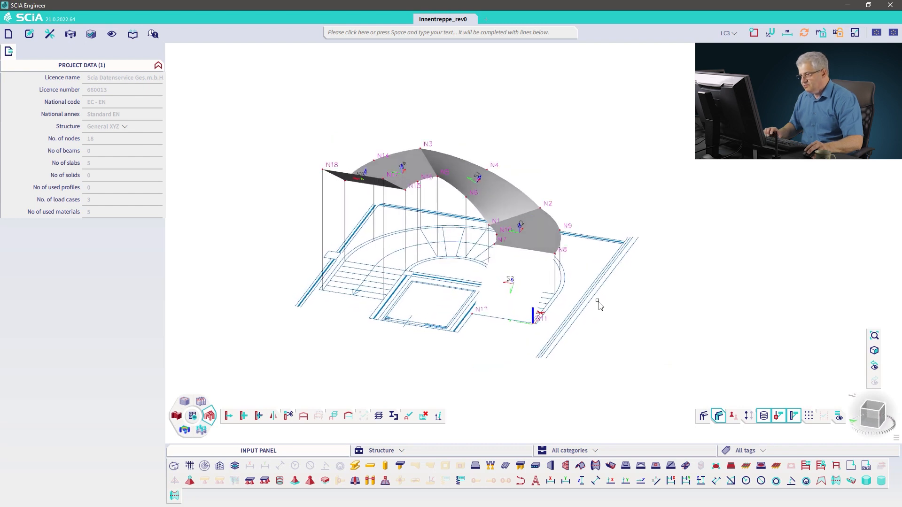
Step: Copy the curved shell S1 10 m away to the side, including its additional data
click(462, 203)
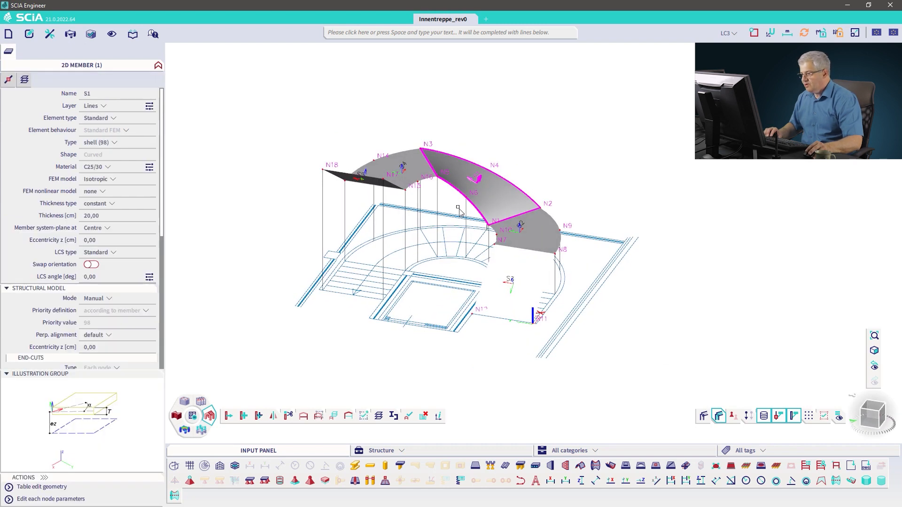
right_click(285, 185)
click(303, 330)
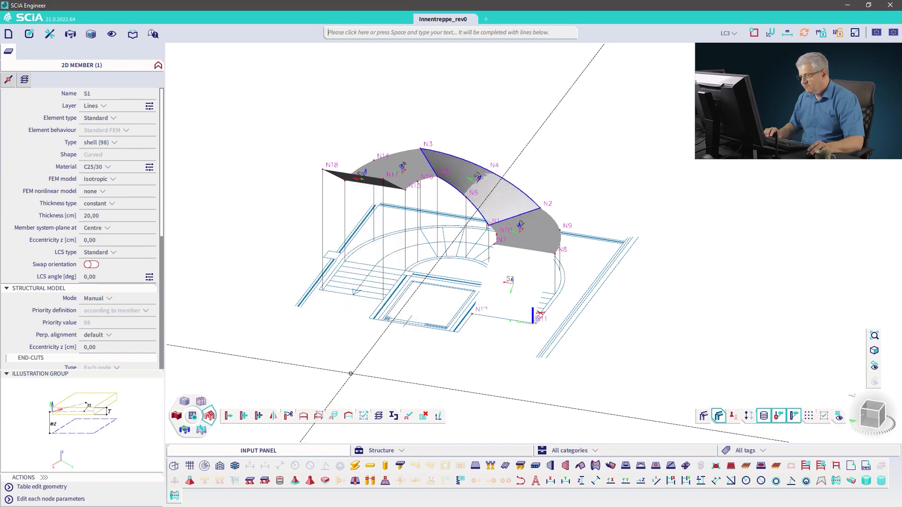
click(347, 357)
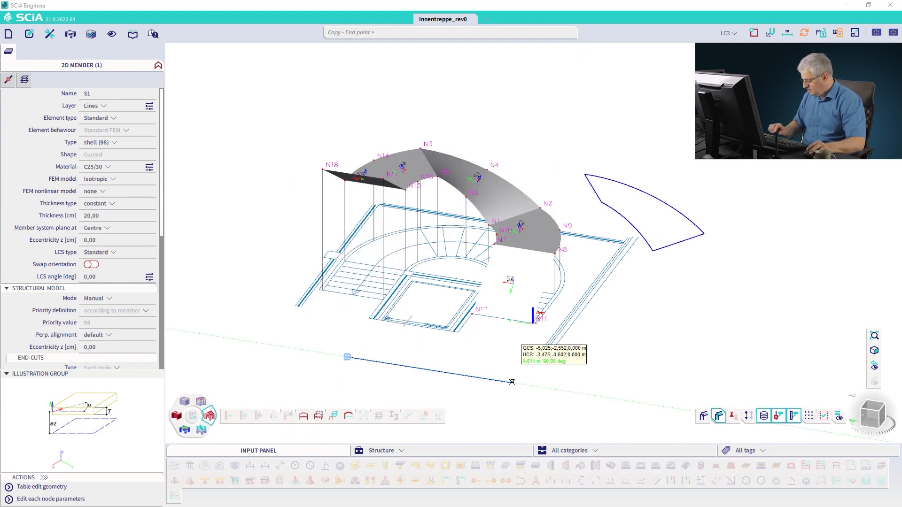
text(10)
key(Return)
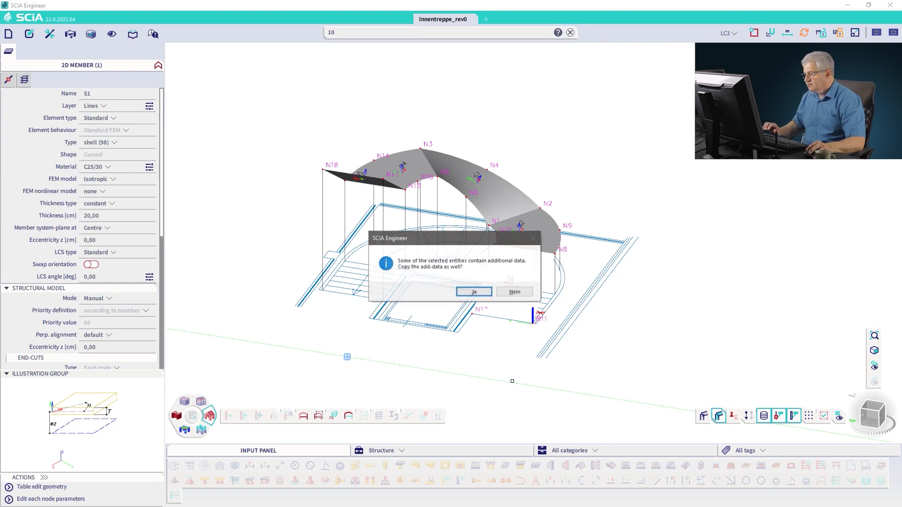
click(475, 291)
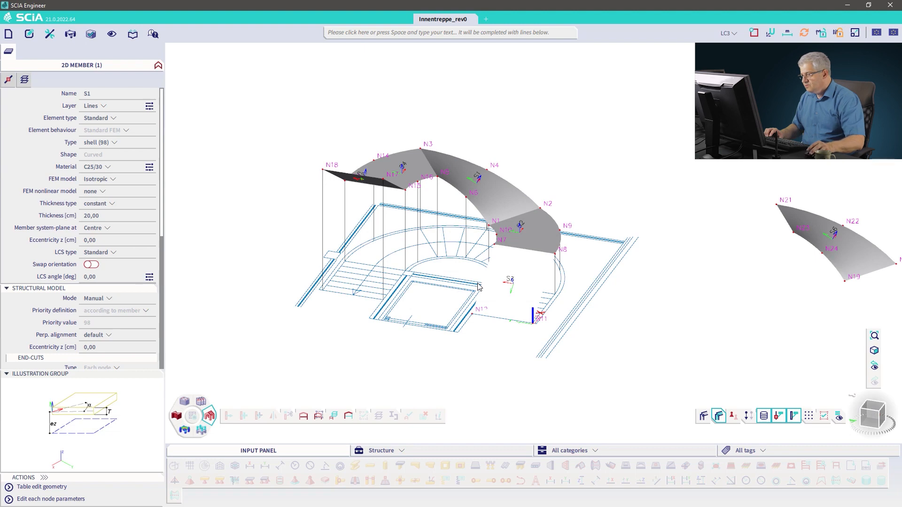
Step: Delete the original curved shell S1 from the stair
click(454, 192)
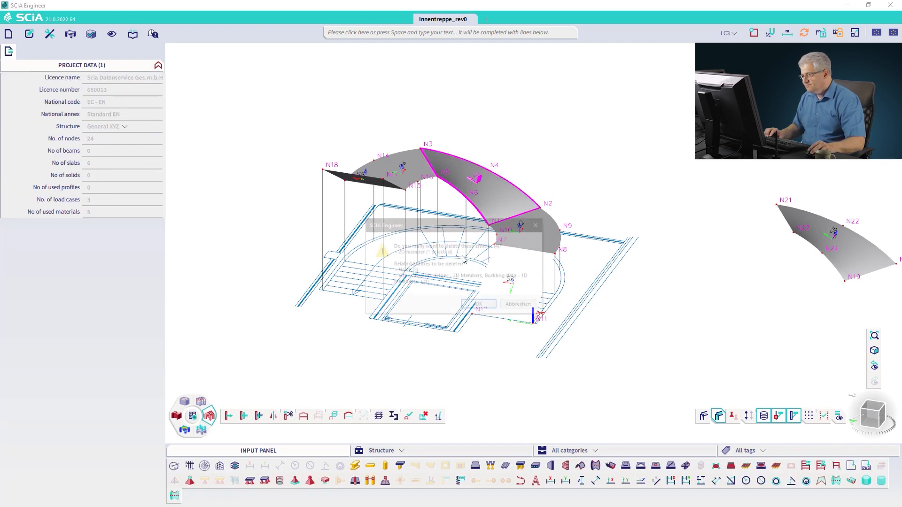
key(Delete)
click(474, 306)
ctrl+right_drag(465, 264, 453, 264)
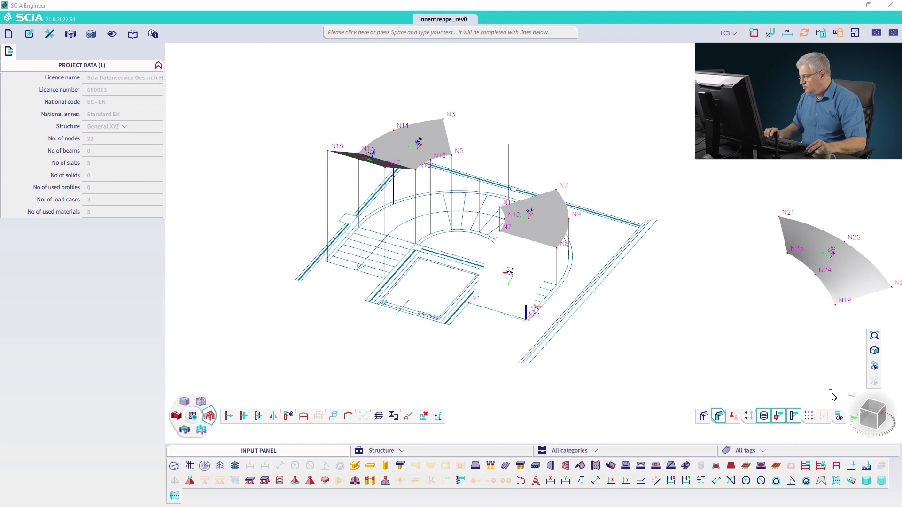
Step: Switch shading off and start a new shell with a straight edge and a circular arc along the stair's inner curve
click(719, 416)
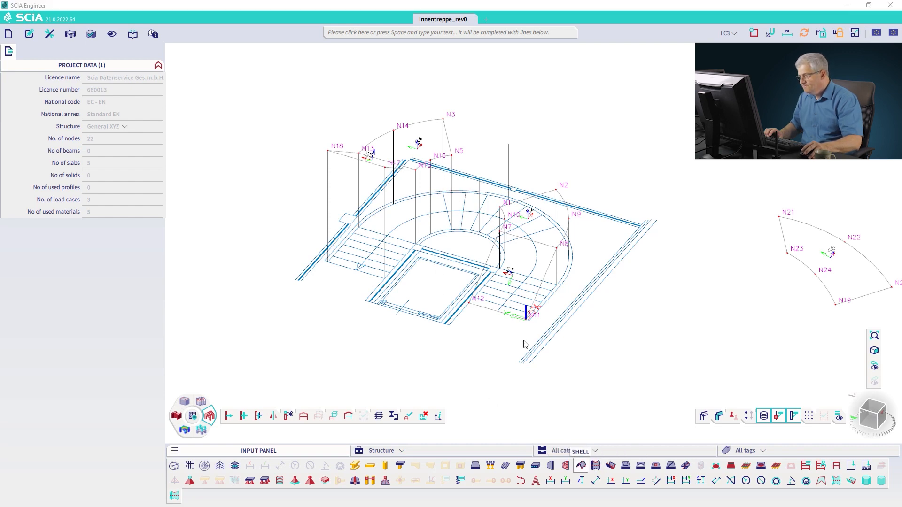
click(571, 400)
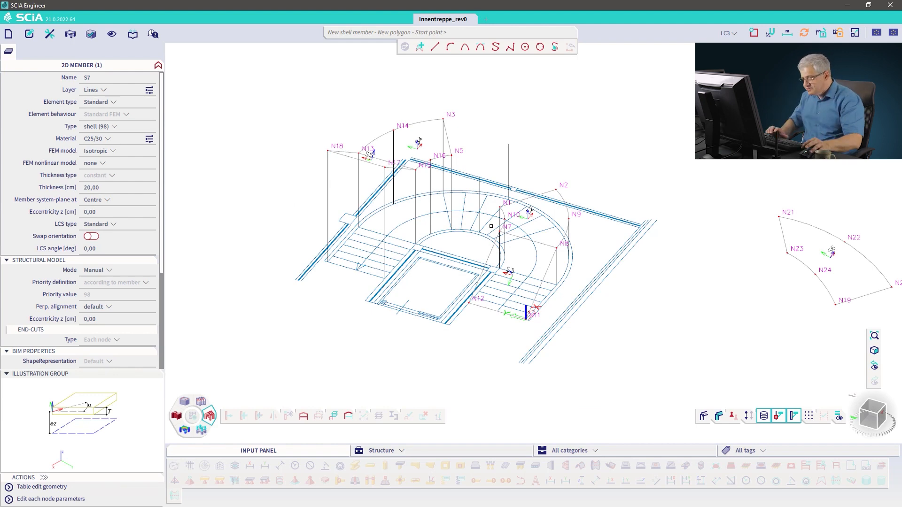
scroll(491, 226, up, 6)
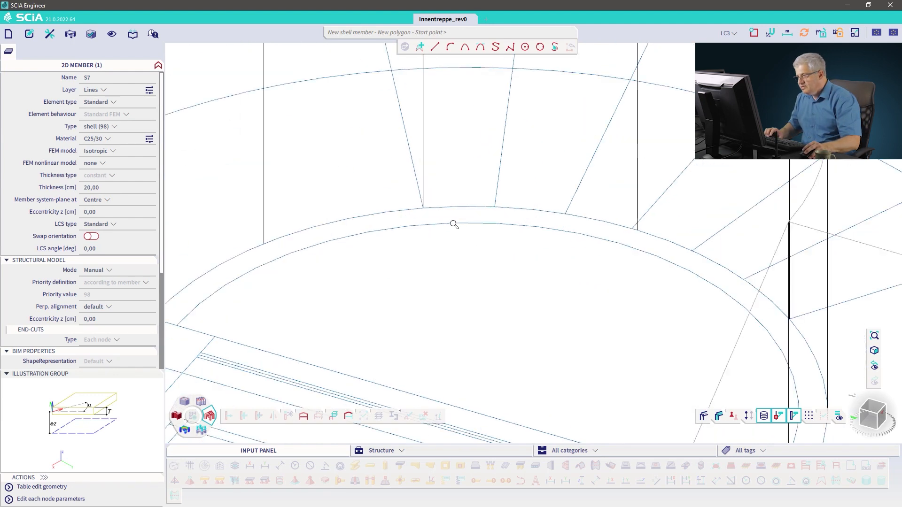
click(423, 207)
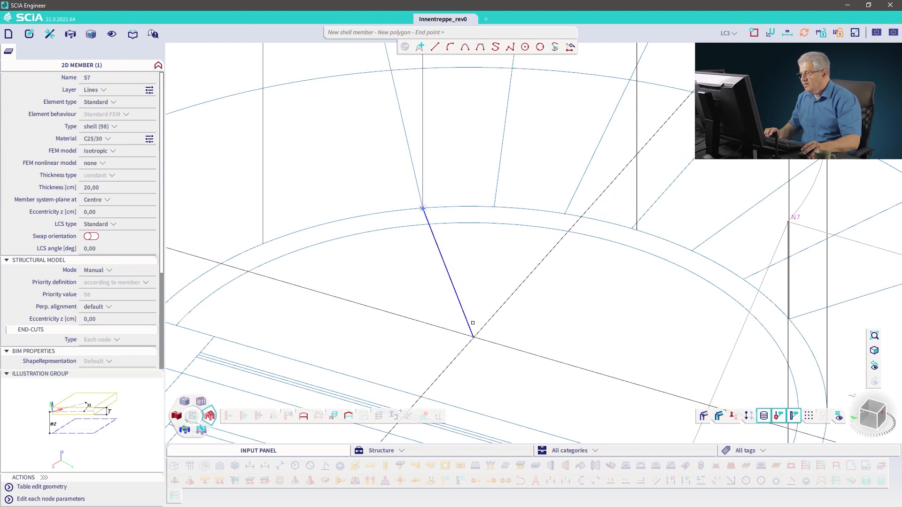
click(450, 46)
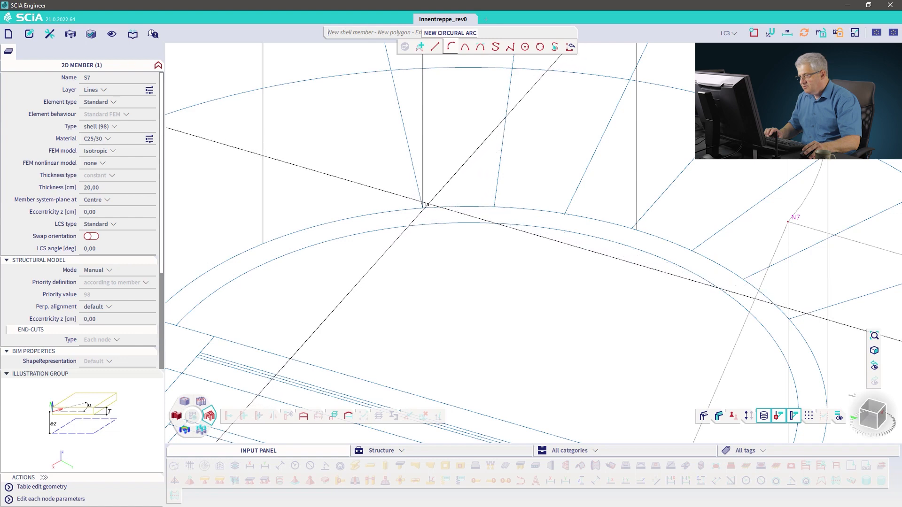
scroll(427, 205, up, 4)
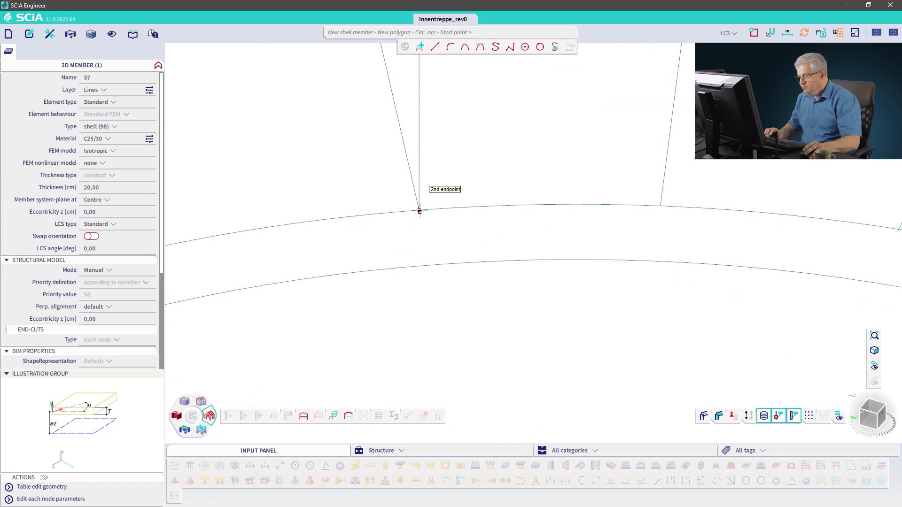
click(420, 211)
scroll(469, 235, down, 6)
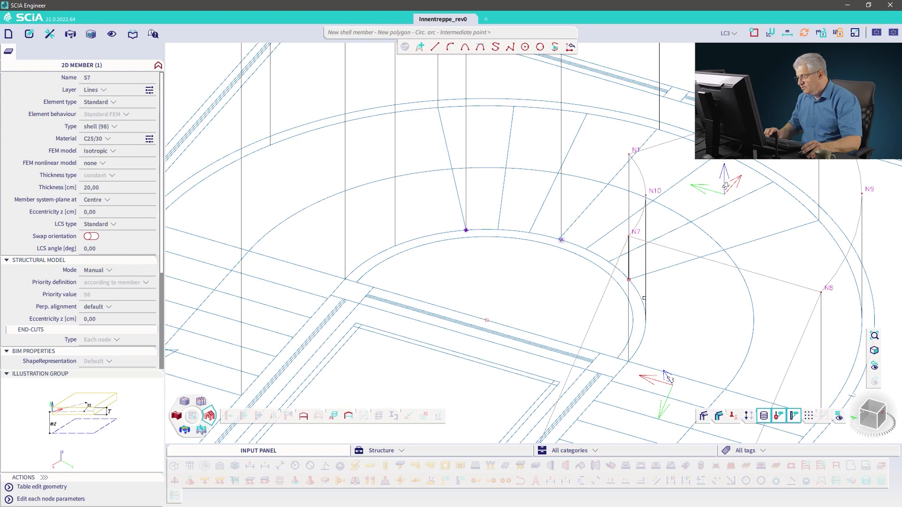
click(562, 240)
scroll(630, 278, up, 5)
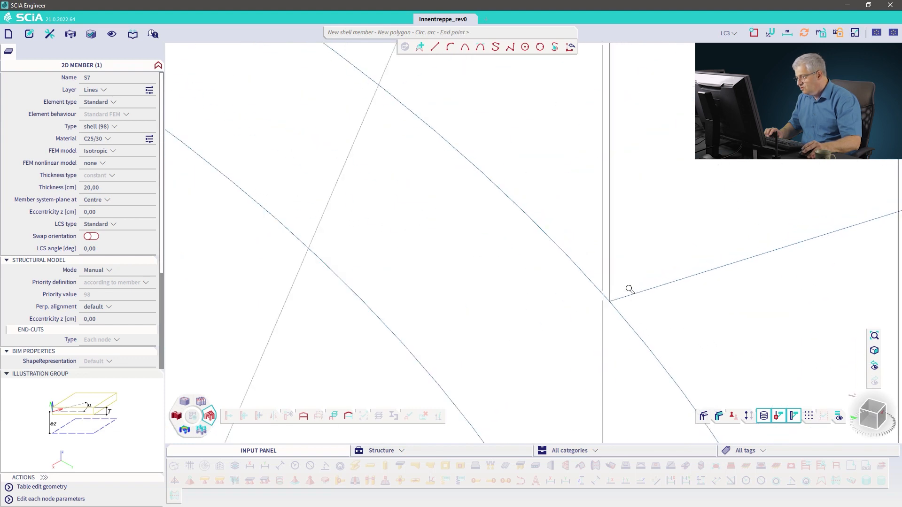
click(610, 300)
scroll(652, 292, down, 5)
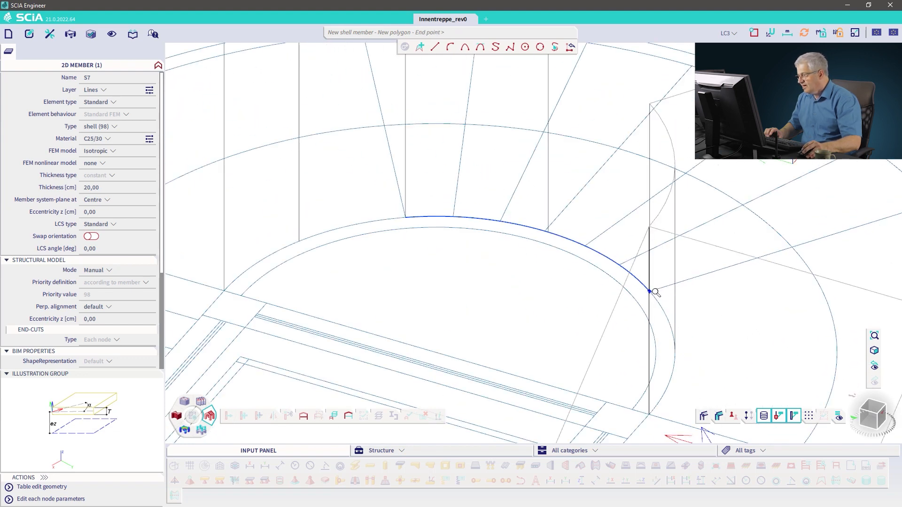
scroll(760, 262, up, 6)
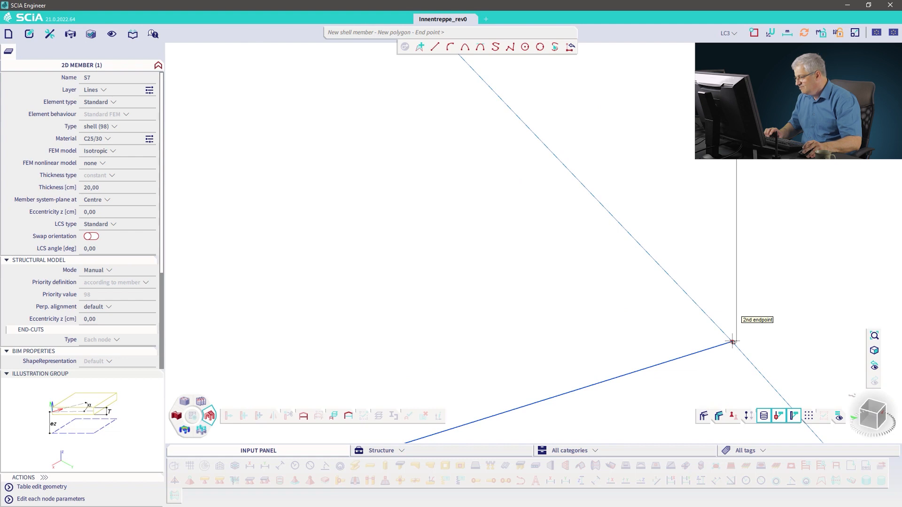
Step: Add a straight edge and an outer circular arc back to the start point, then finish the shell
click(733, 342)
scroll(623, 306, down, 6)
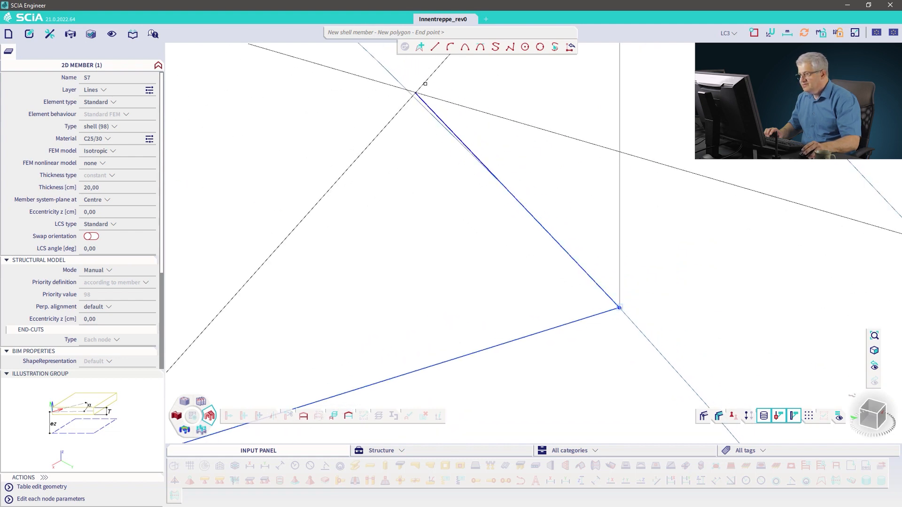
click(450, 46)
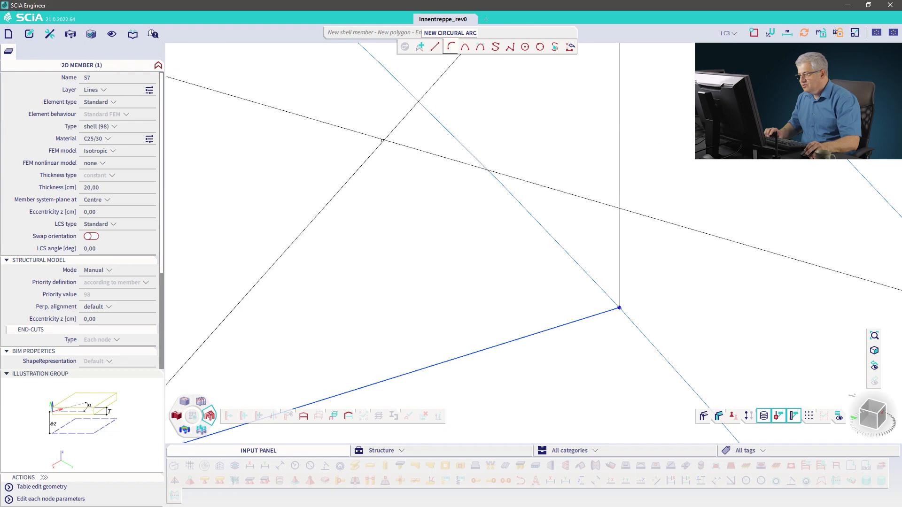
scroll(356, 145, down, 7)
scroll(305, 125, down, 5)
middle_drag(295, 135, 478, 304)
click(409, 249)
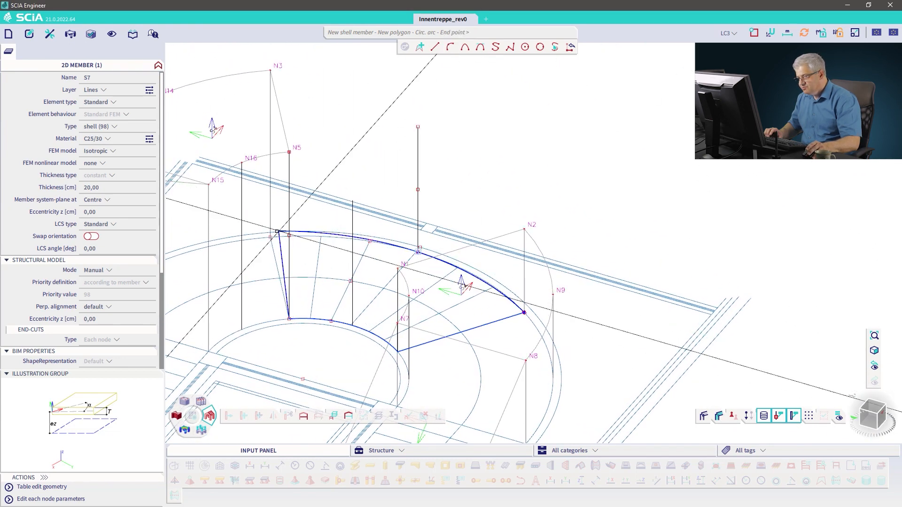
click(271, 237)
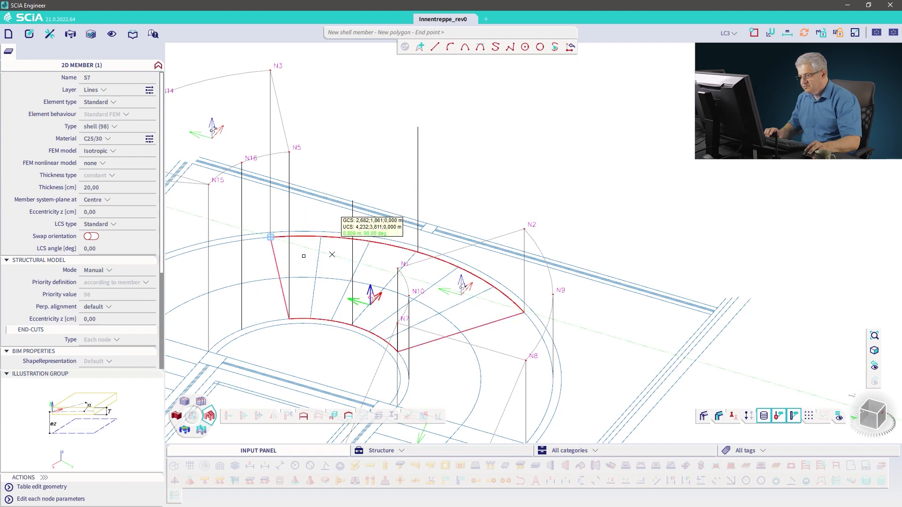
key(Escape)
key(Escape)
key(Escape)
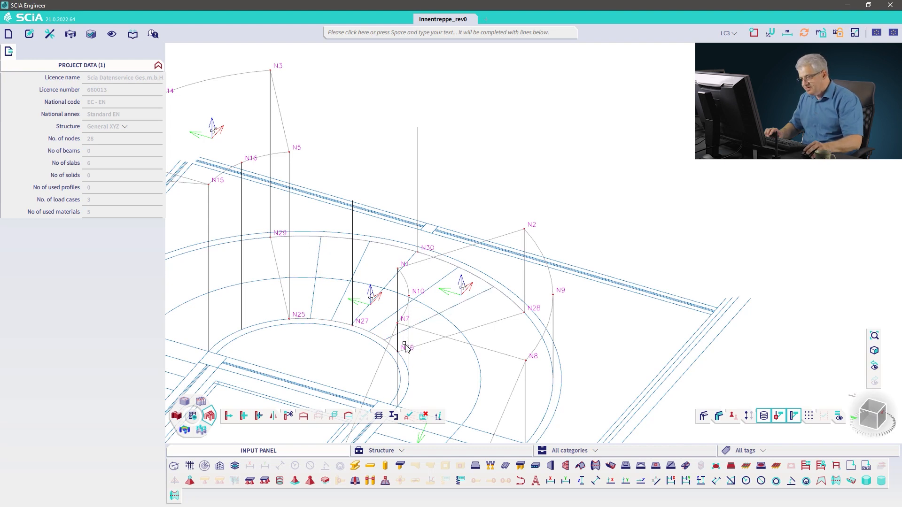
Step: Move the new shell S7 from its base node up to the top of the vertical reference line
click(385, 342)
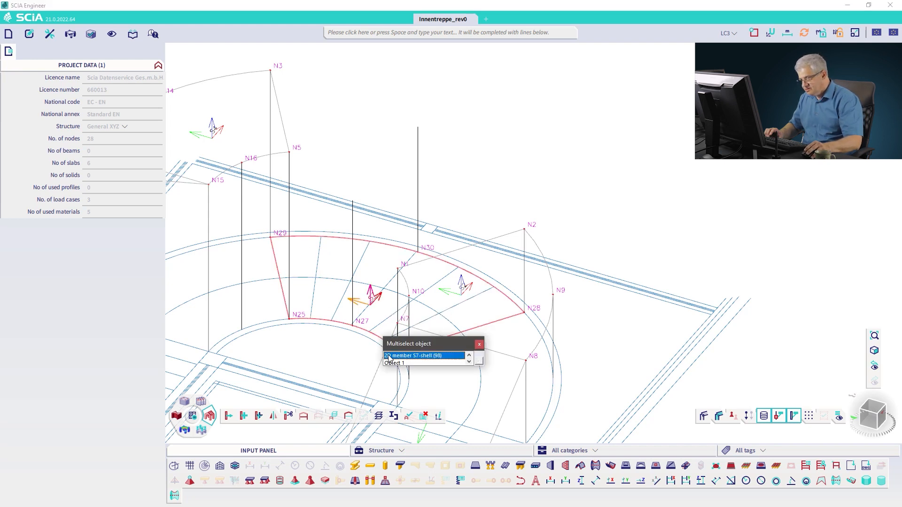
click(388, 355)
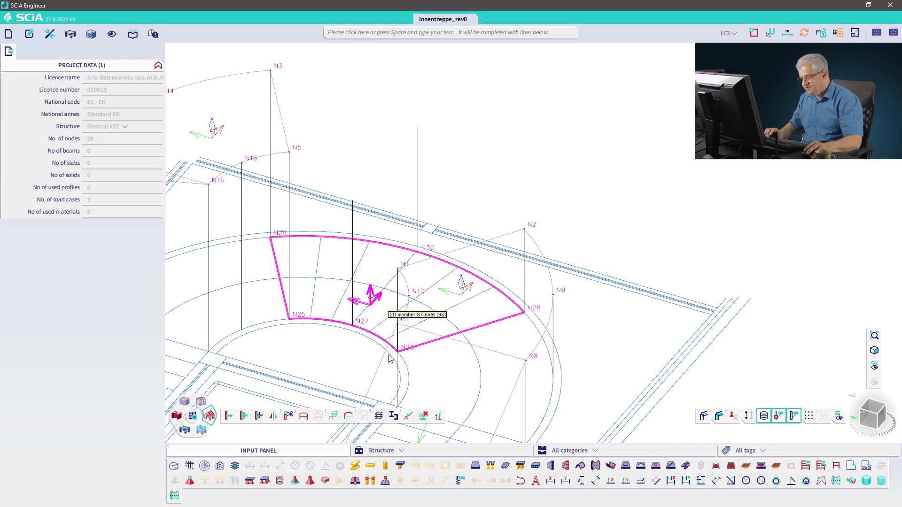
right_click(348, 159)
click(374, 225)
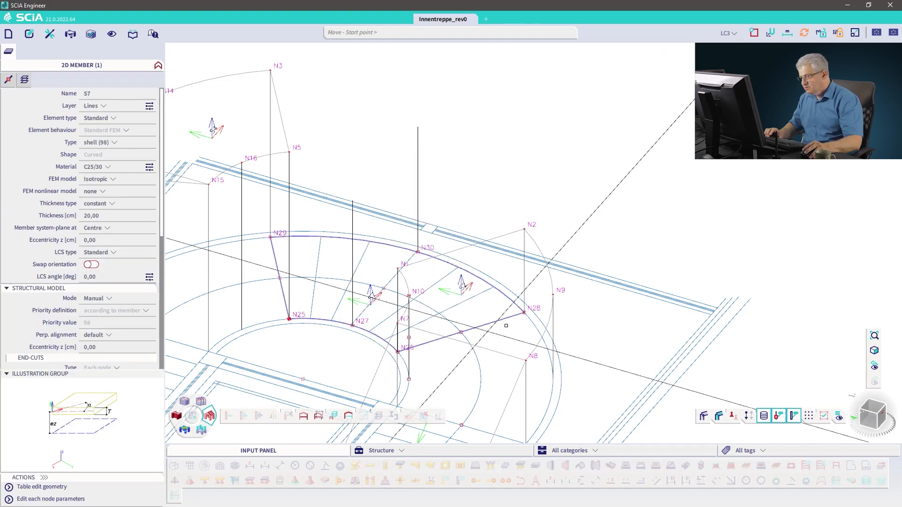
ctrl+right_drag(399, 352, 415, 356)
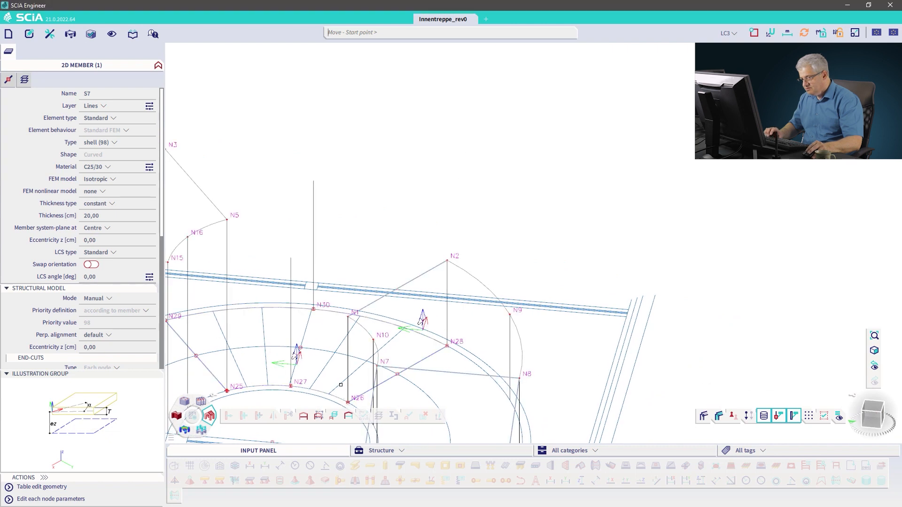
shift+right_drag(350, 405, 372, 284)
click(372, 283)
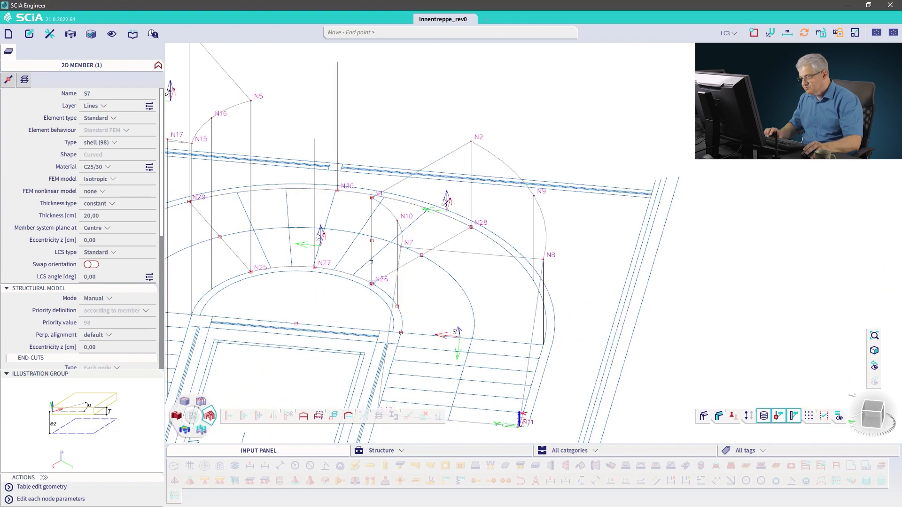
click(372, 199)
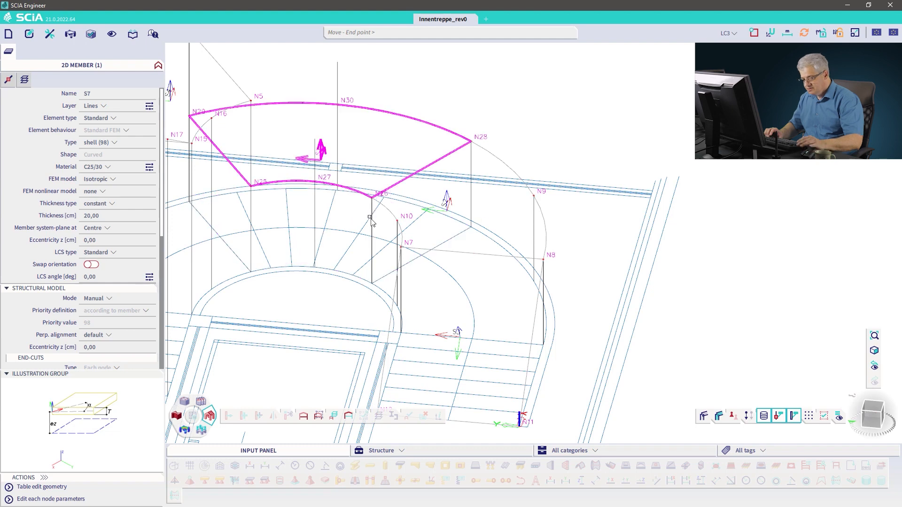
key(Escape)
Step: Raise the middle nodes N27 and N30 of the new shell by 0,6 m
shift+right_drag(379, 184, 507, 187)
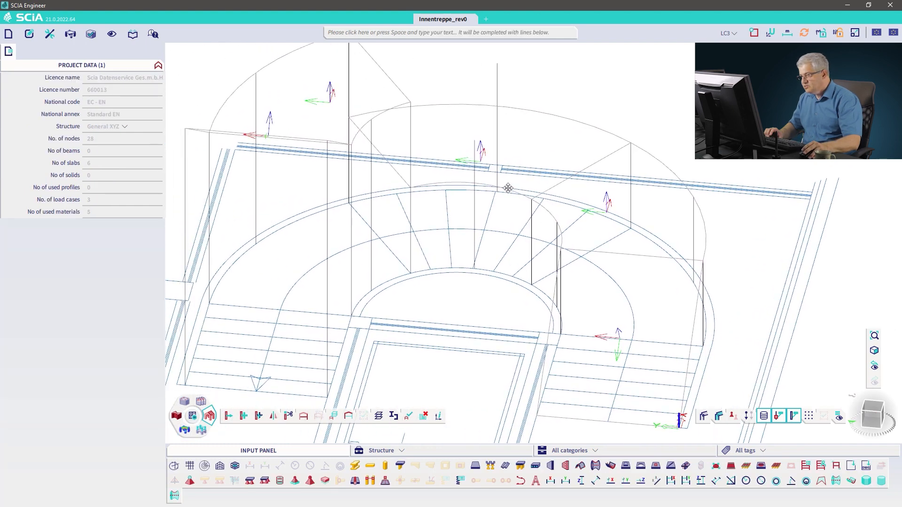
click(487, 184)
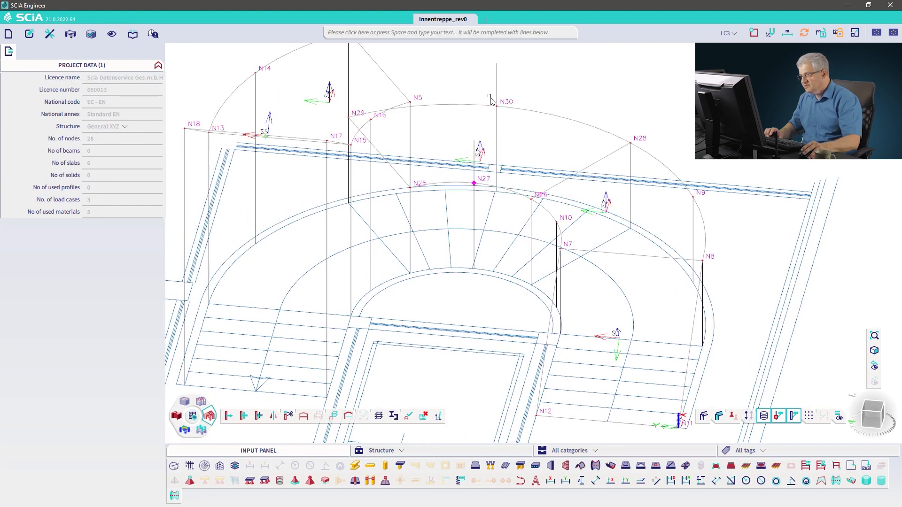
click(498, 109)
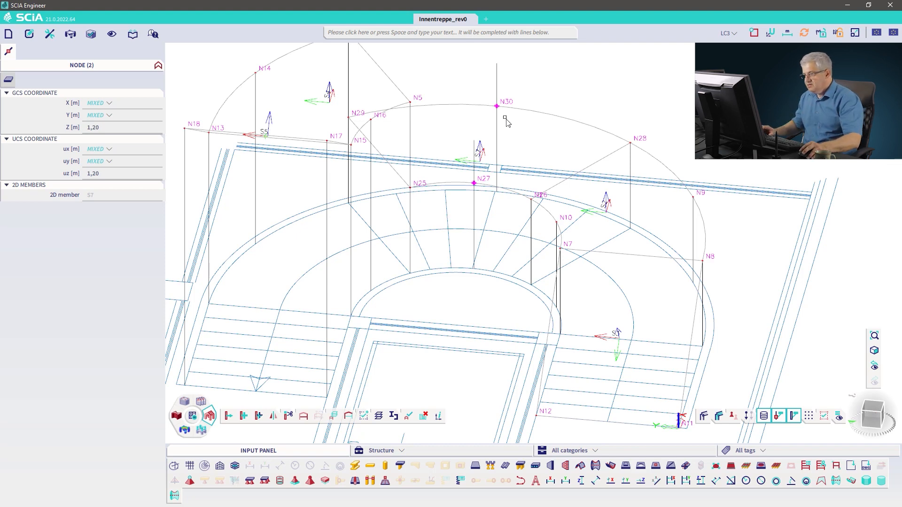
right_click(548, 84)
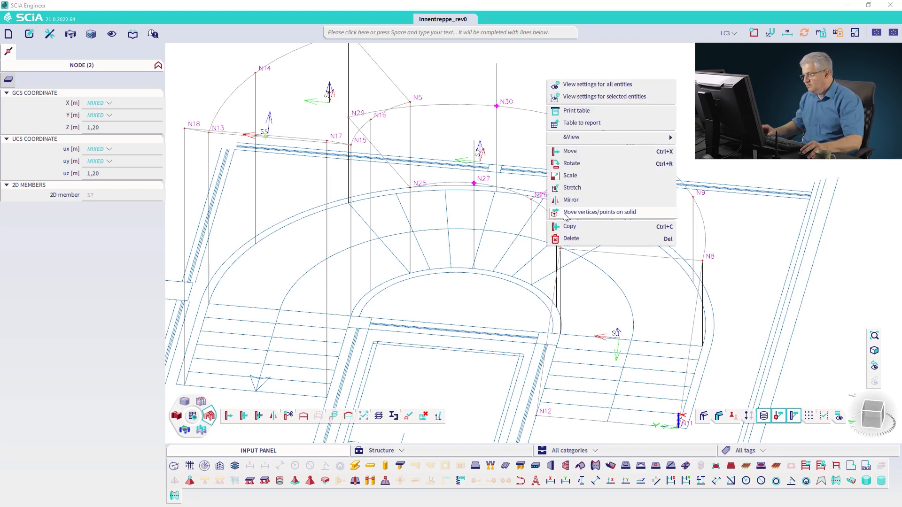
click(570, 151)
click(497, 106)
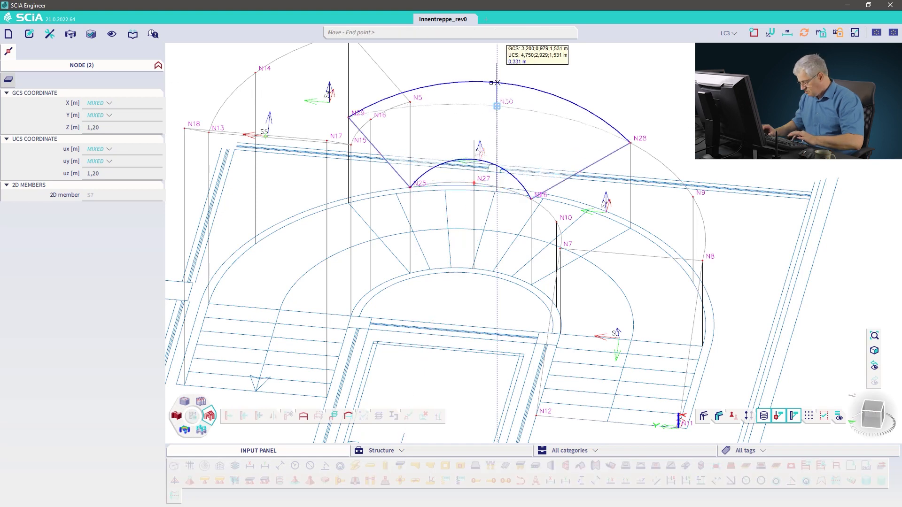
text(0,6)
key(Return)
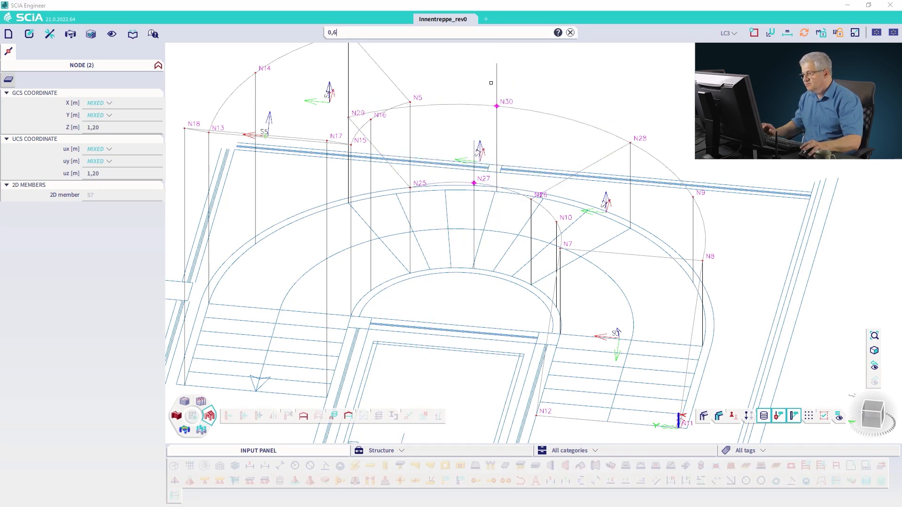
key(Escape)
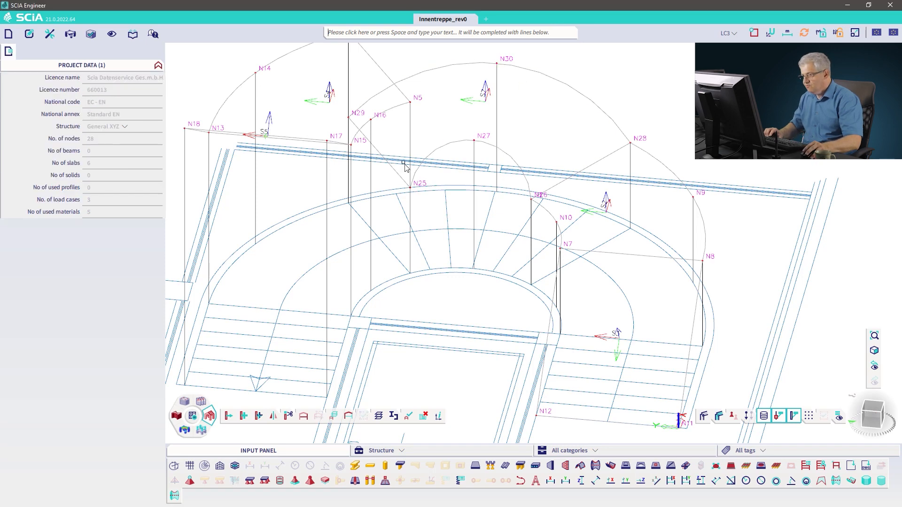
Step: Delete the curved shell S7 on the stair's middle section together with its nodes
click(348, 117)
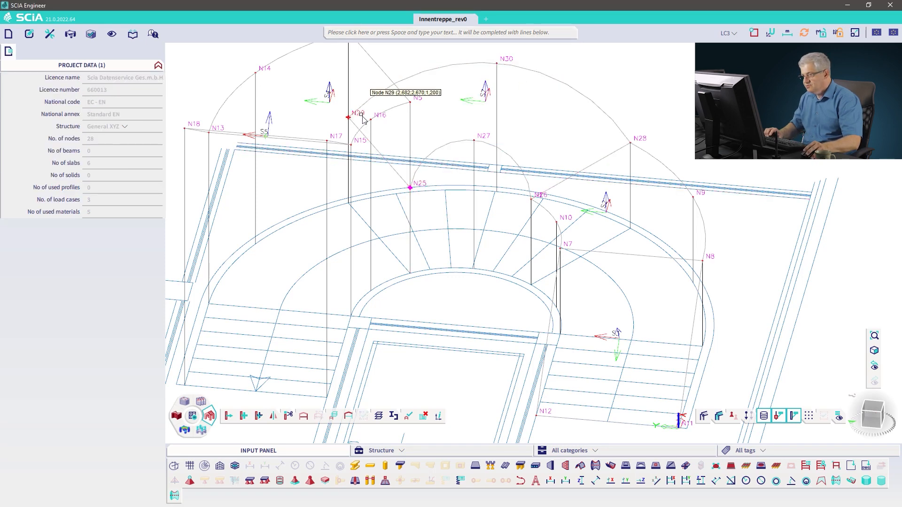
middle_drag(355, 149, 416, 207)
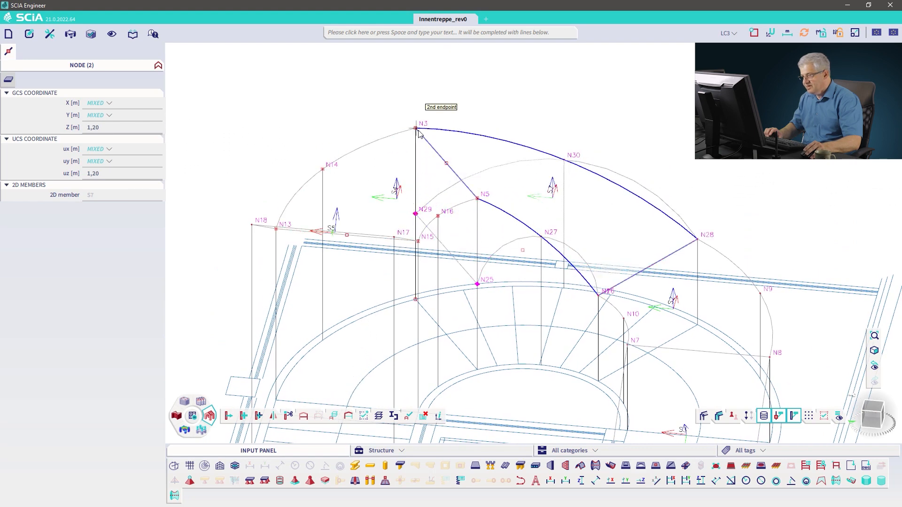
key(Escape)
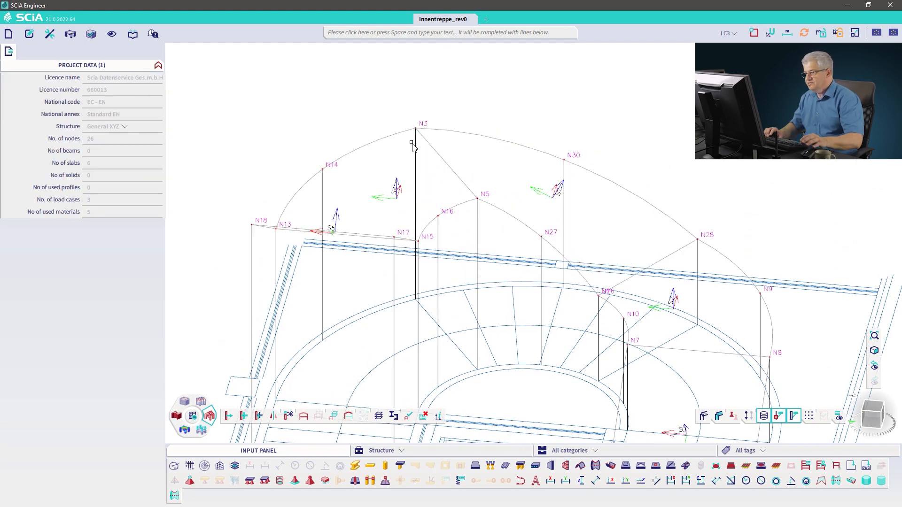
ctrl+right_drag(492, 219, 475, 217)
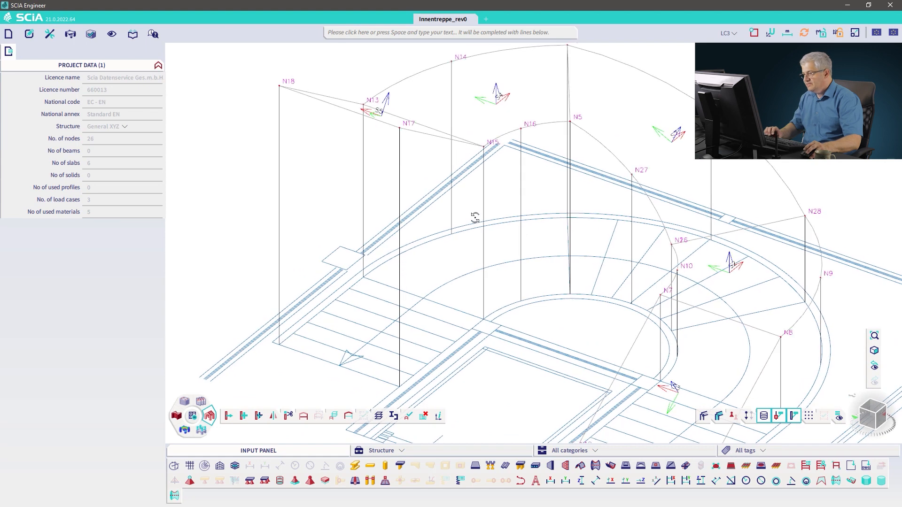
middle_drag(559, 184, 391, 206)
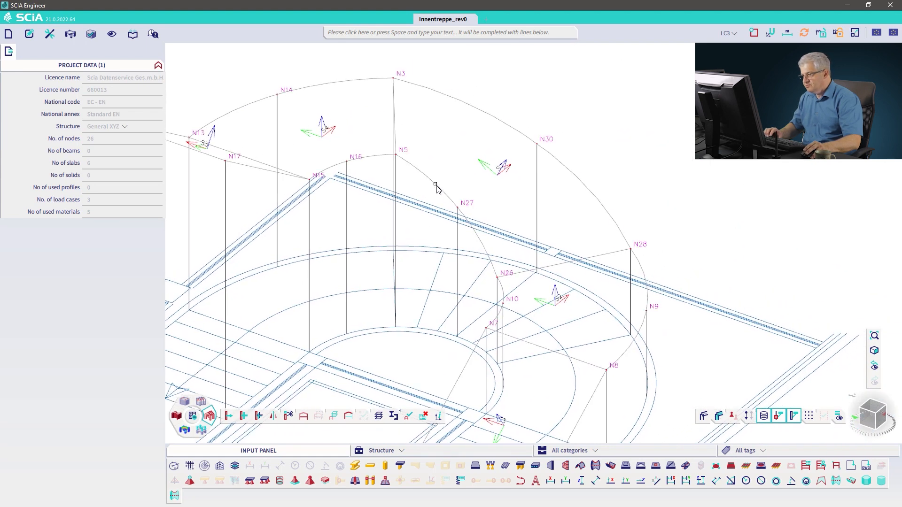
click(441, 285)
key(Delete)
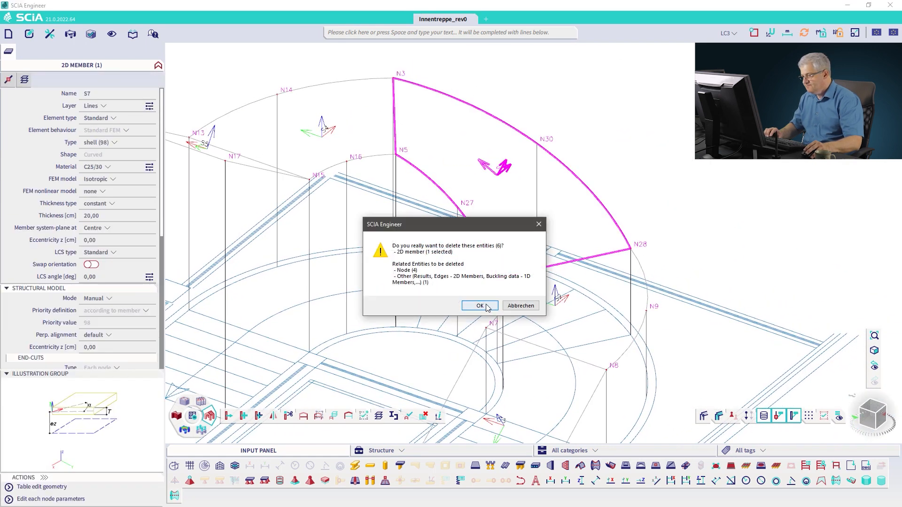
key(Return)
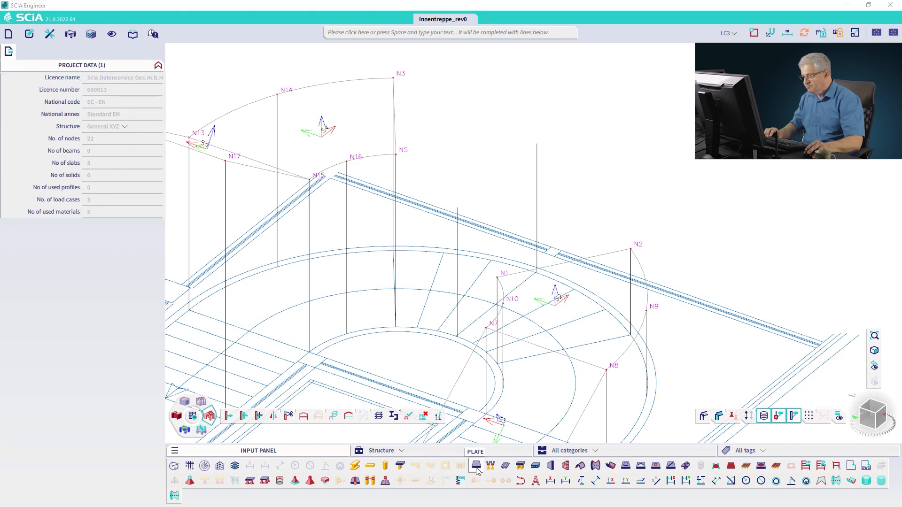
Step: Start a new plate with a straight edge from the N5 base and a circular arc along the stair's inner curve
click(476, 466)
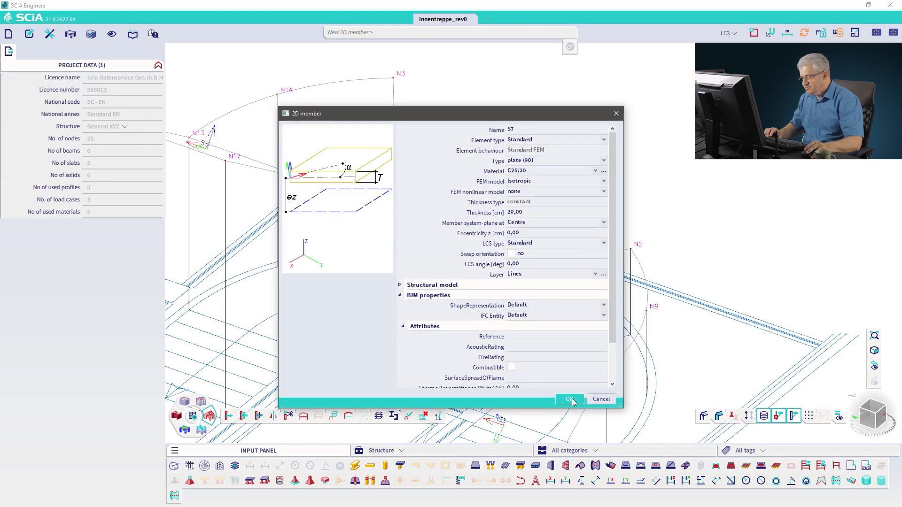
click(569, 401)
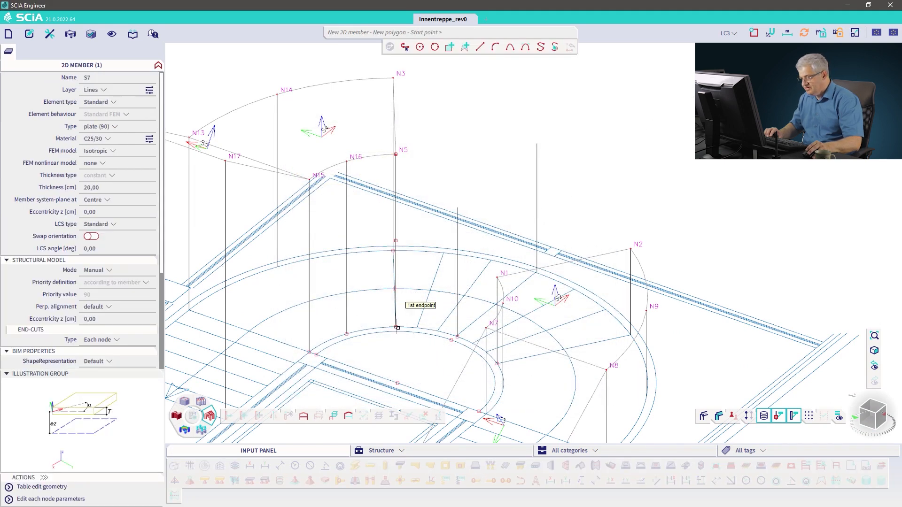
click(397, 327)
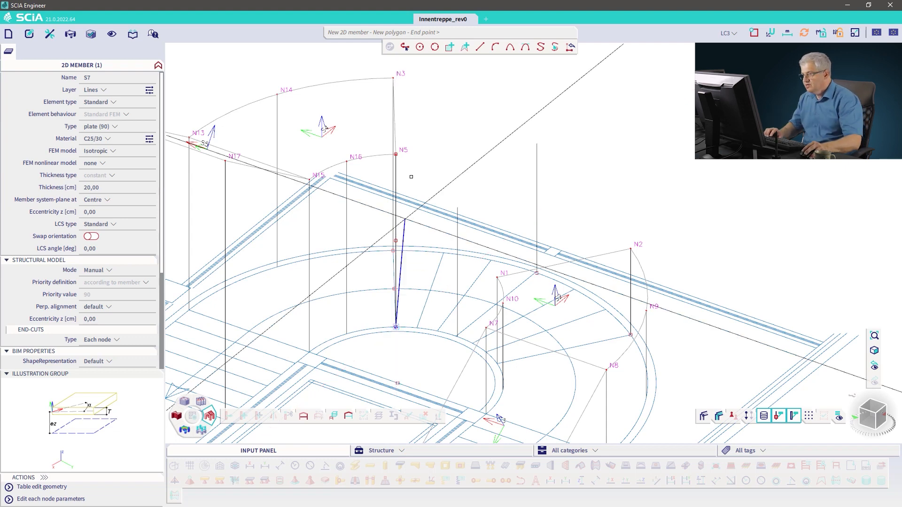
click(494, 47)
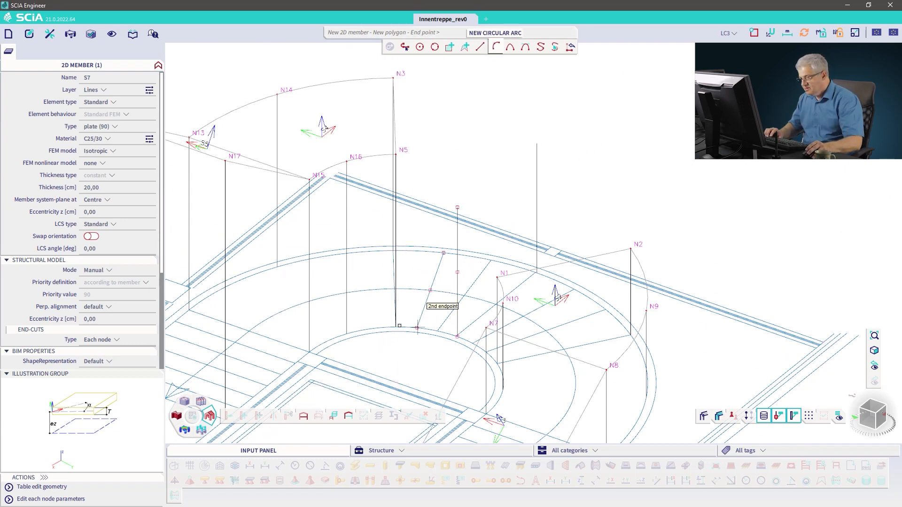
click(396, 327)
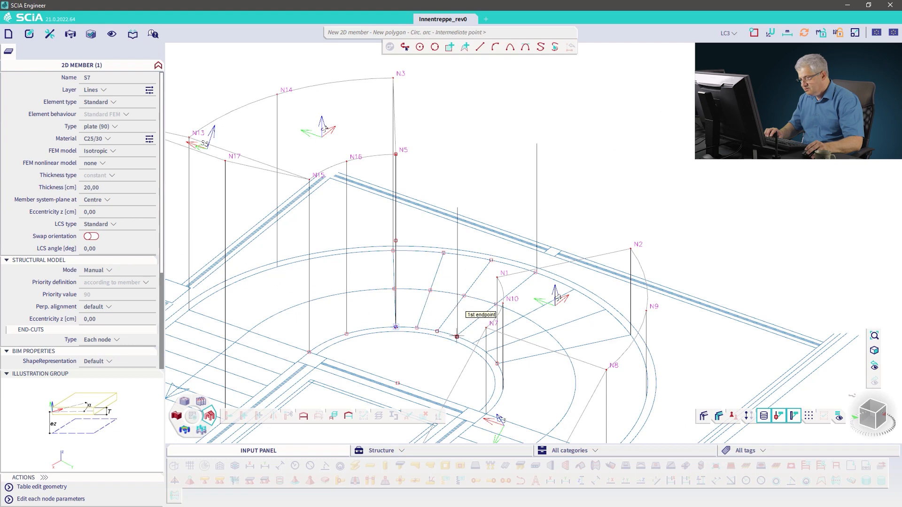
click(496, 363)
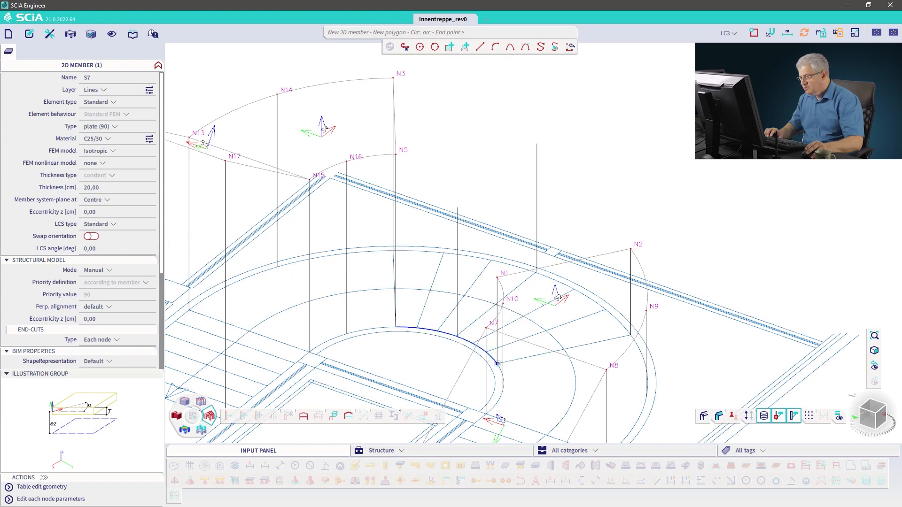
Step: Add a straight edge and an outer circular arc back to the start point, then finish the plate
scroll(630, 337, up, 5)
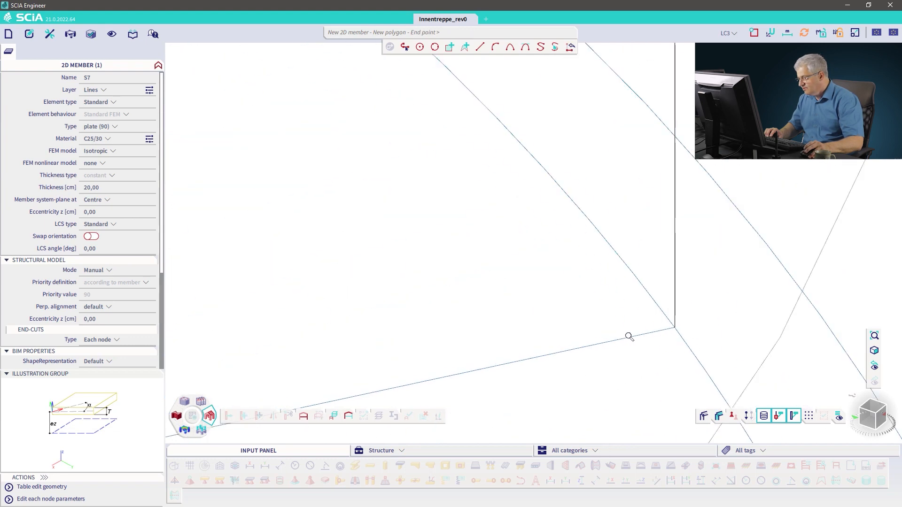
click(675, 327)
click(675, 327)
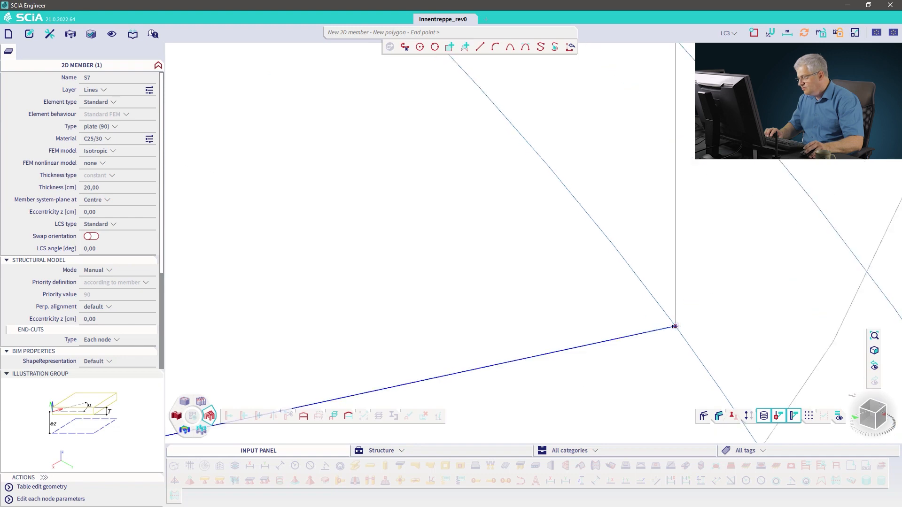
scroll(599, 314, down, 5)
click(495, 47)
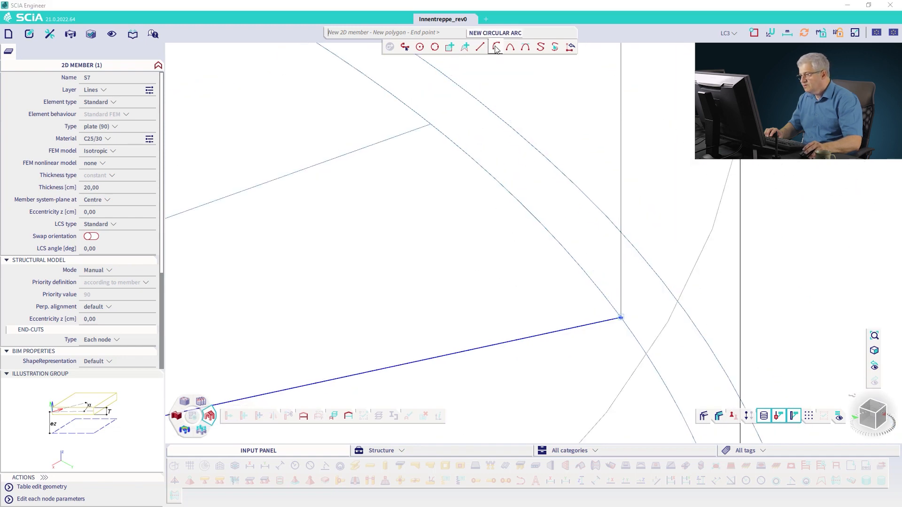
scroll(358, 177, down, 3)
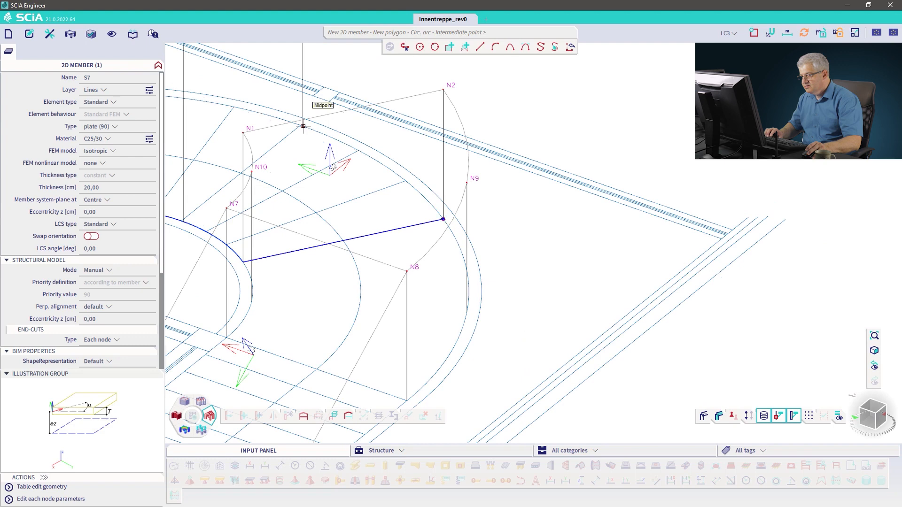
middle_drag(239, 121, 518, 217)
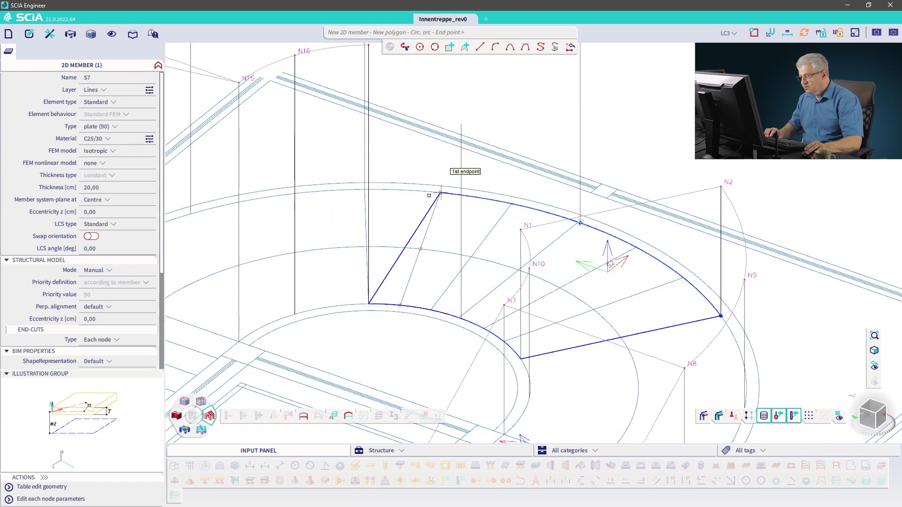
mouse_move(410, 199)
ctrl+right_down()
mouse_move(417, 209)
mouse_move(414, 203)
ctrl+right_up()
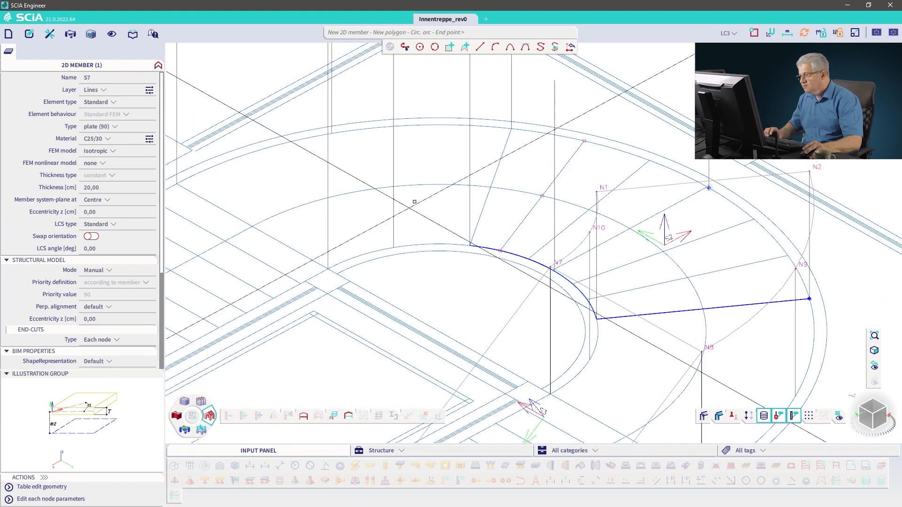
click(512, 126)
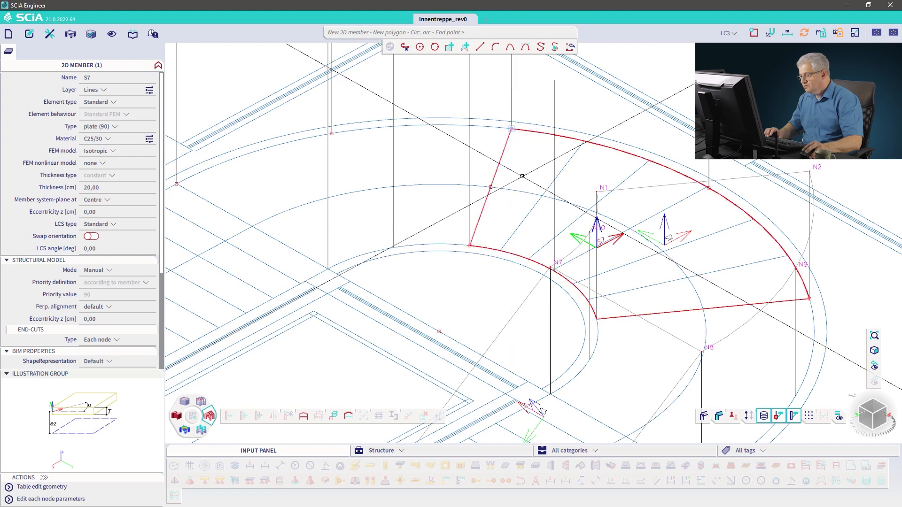
key(Escape)
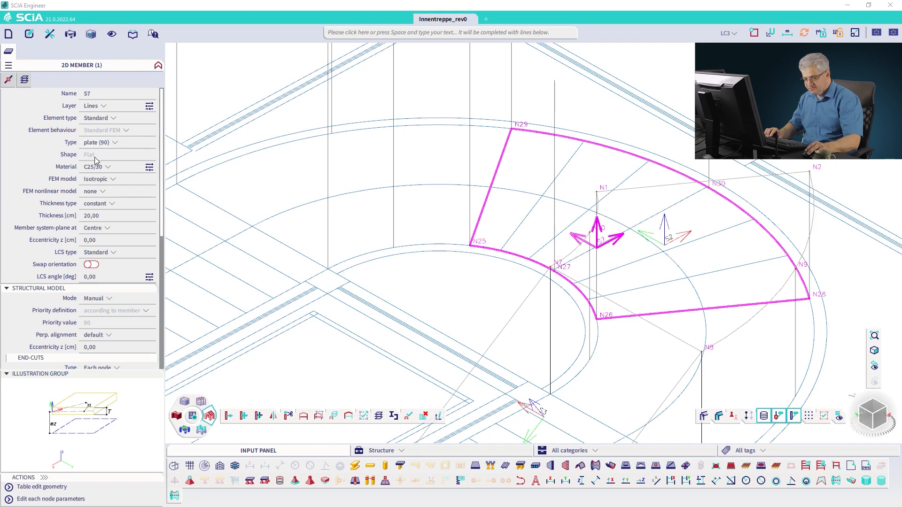
Step: Move the new plate S7 from its base node up to the top of the vertical reference line
key(Escape)
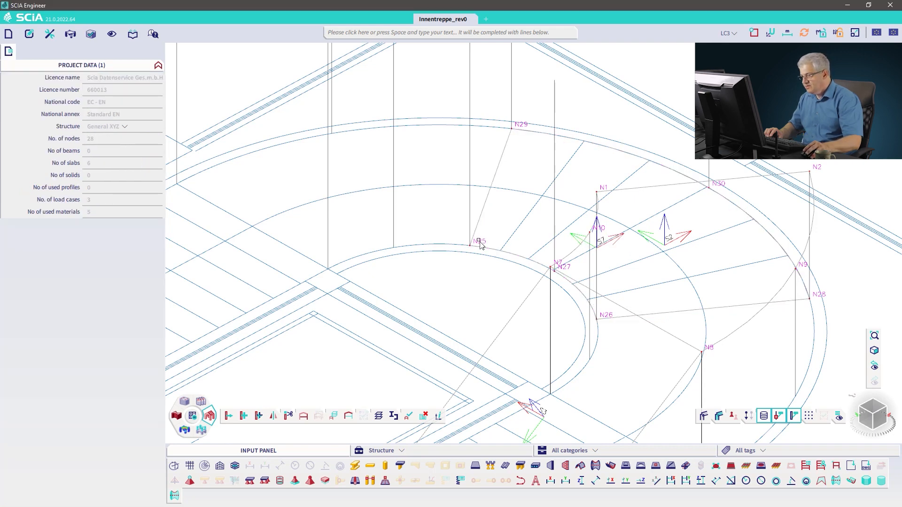
click(478, 238)
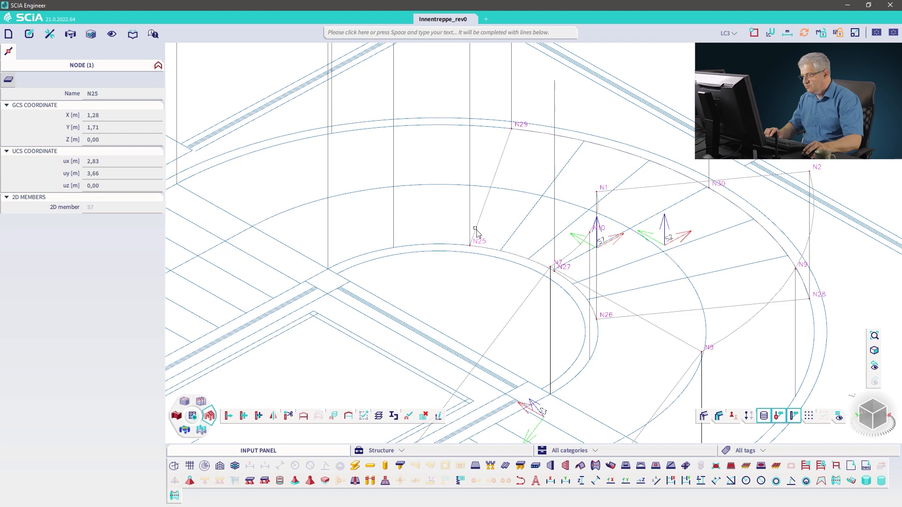
key(Escape)
click(476, 231)
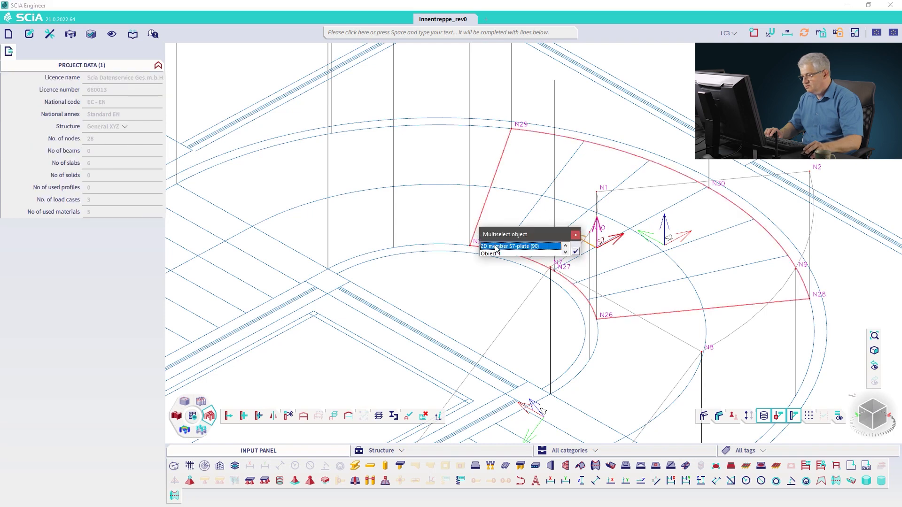
click(495, 247)
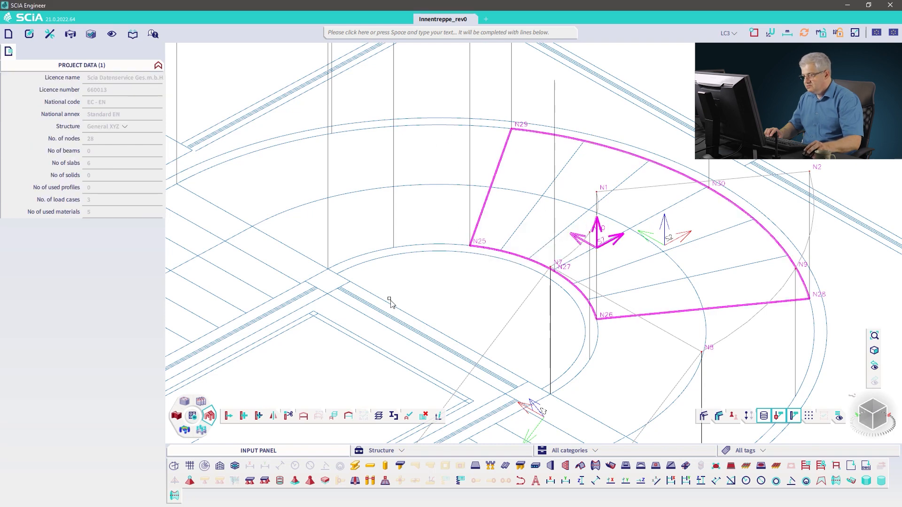
right_click(413, 291)
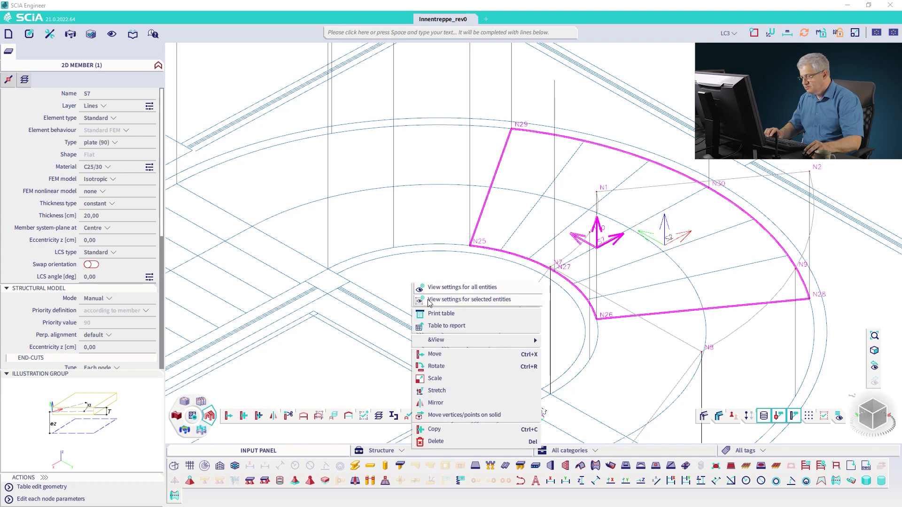
click(435, 354)
click(596, 320)
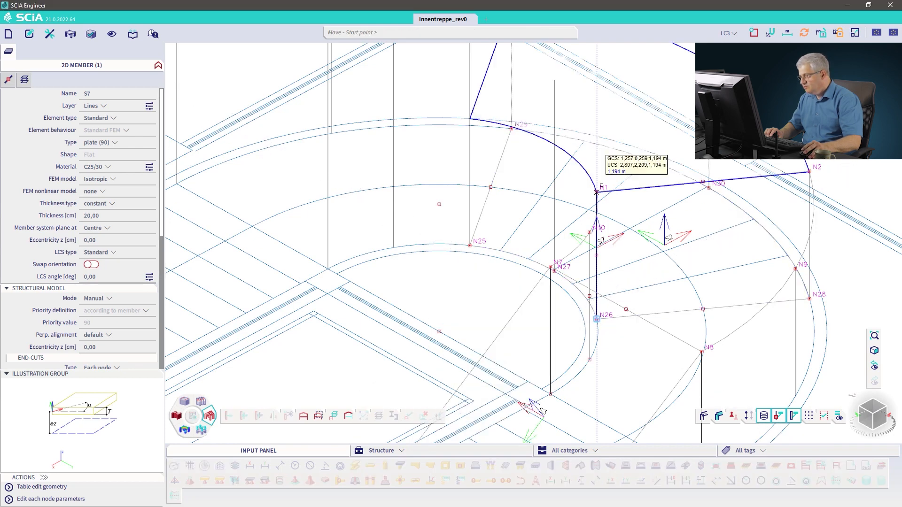
click(597, 191)
key(Escape)
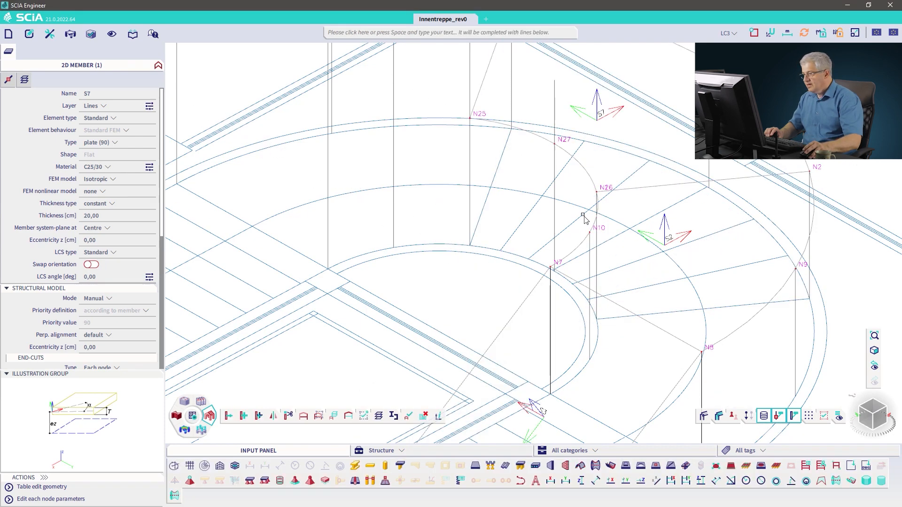
Step: Raise the plate's middle nodes N27 and N30 and accept converting it to a curved quadrangle
scroll(502, 201, down, 2)
scroll(489, 203, up, 2)
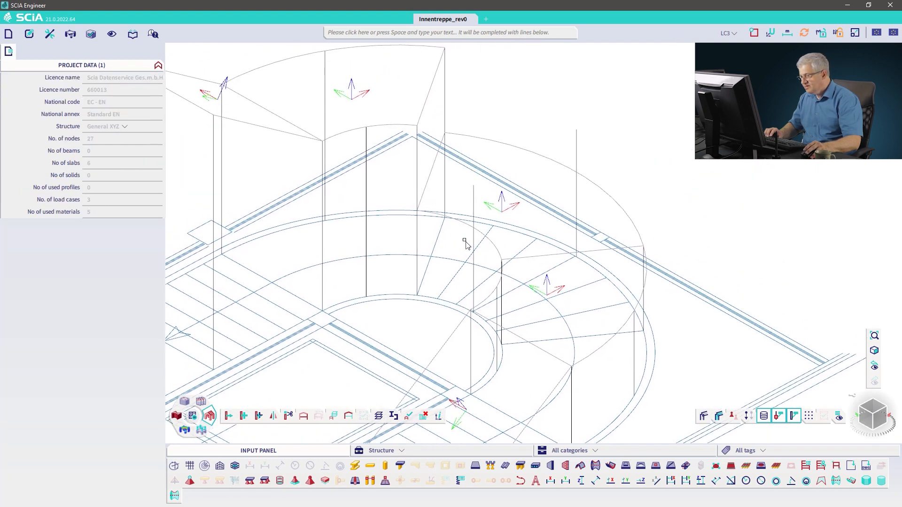
click(577, 173)
drag(576, 173, 579, 136)
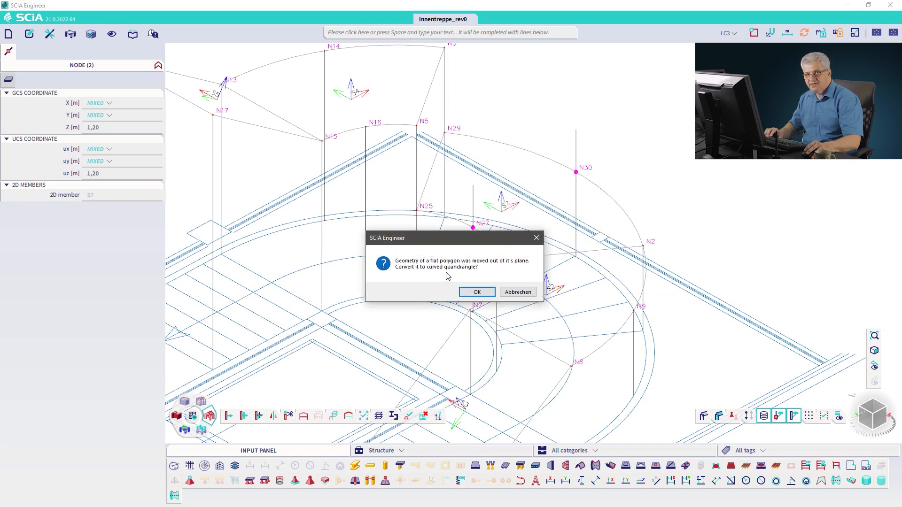
click(476, 293)
key(Escape)
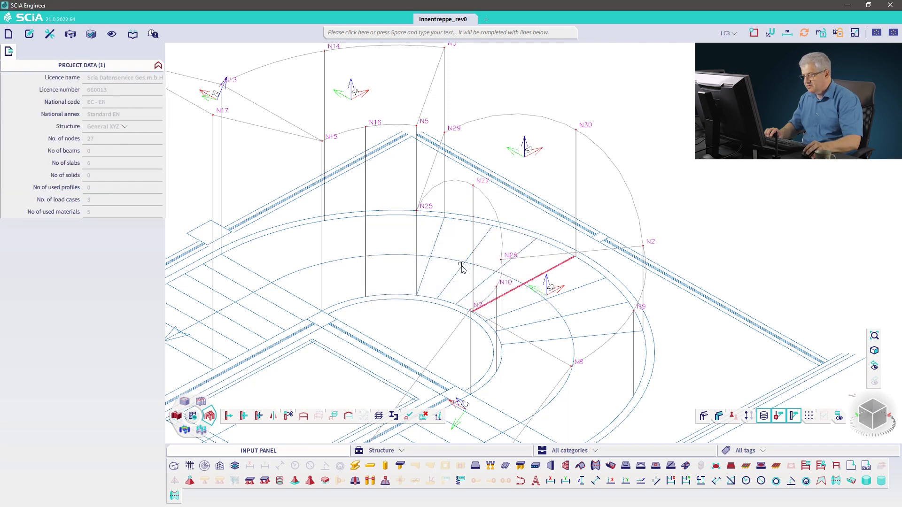
Step: Hide the node and member labels in the 3D view of the stair model
click(441, 129)
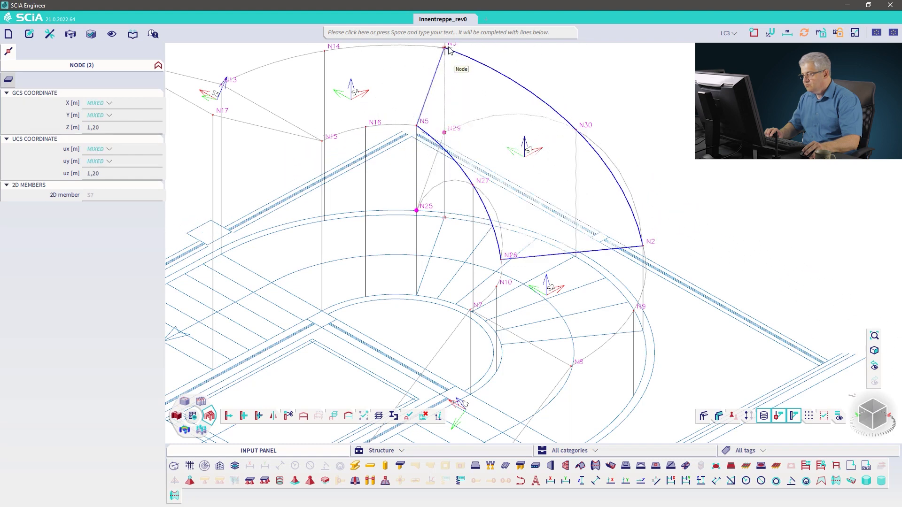
key(Escape)
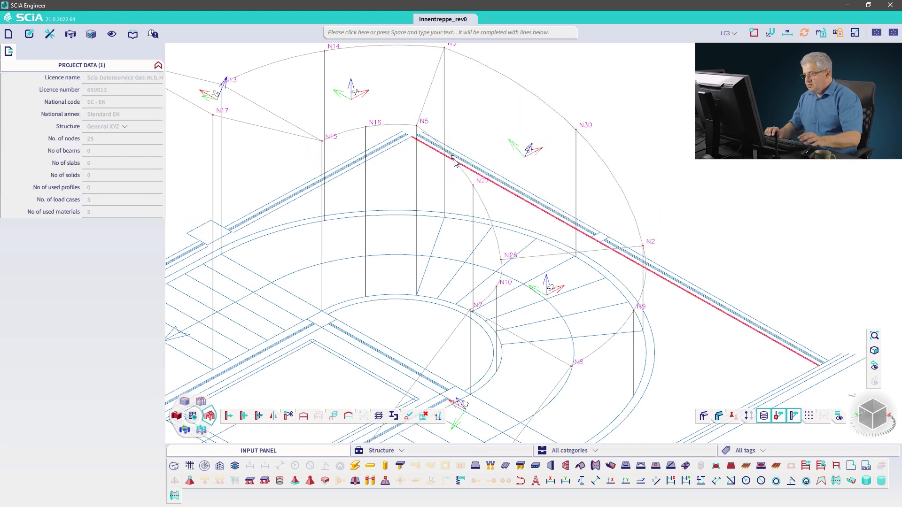
ctrl+right_drag(459, 244, 437, 242)
scroll(370, 268, down, 2)
middle_drag(409, 246, 517, 209)
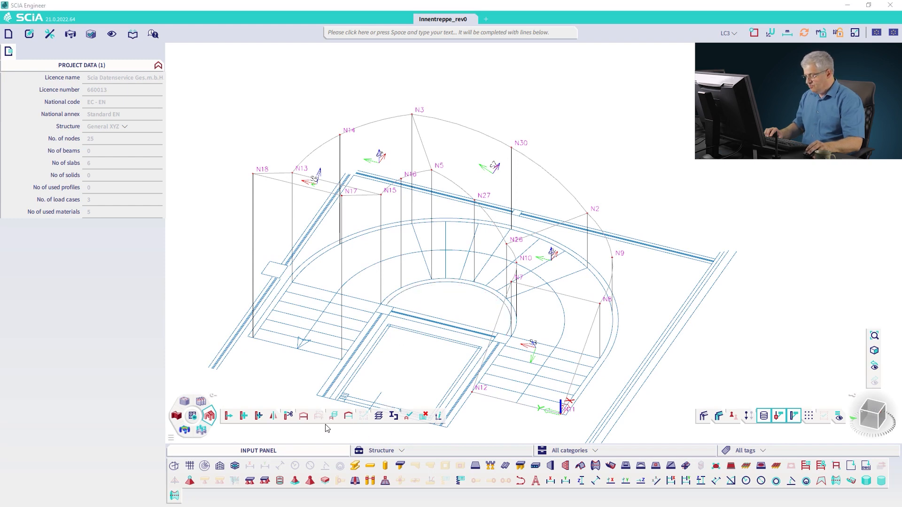
click(744, 421)
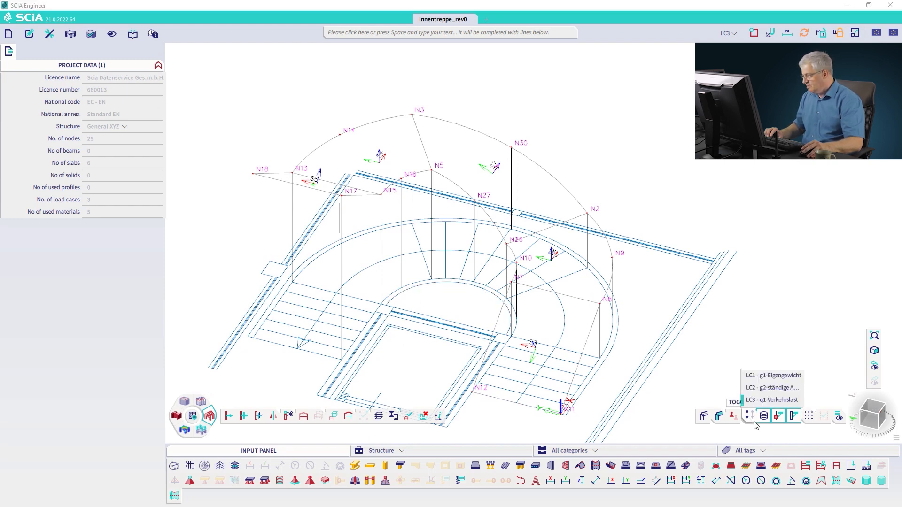
click(776, 416)
click(794, 416)
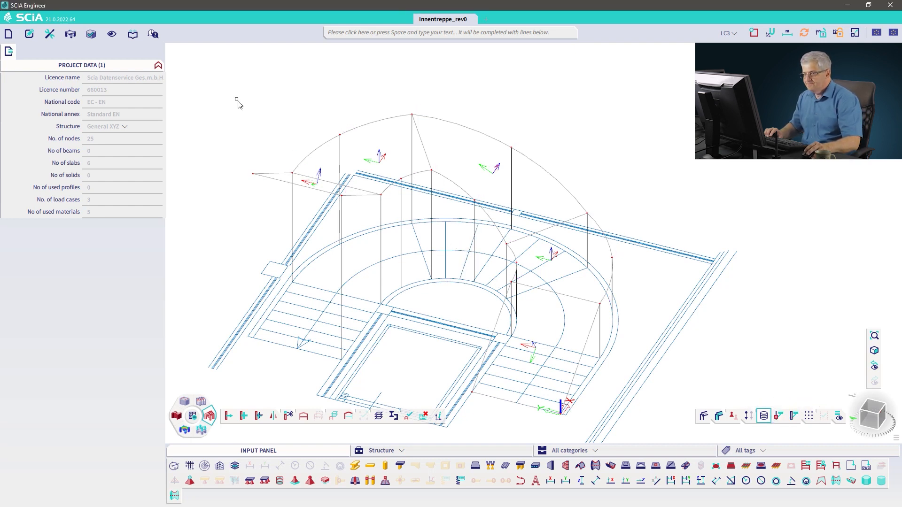
Step: Generate the finite element mesh for the stair plates
click(70, 33)
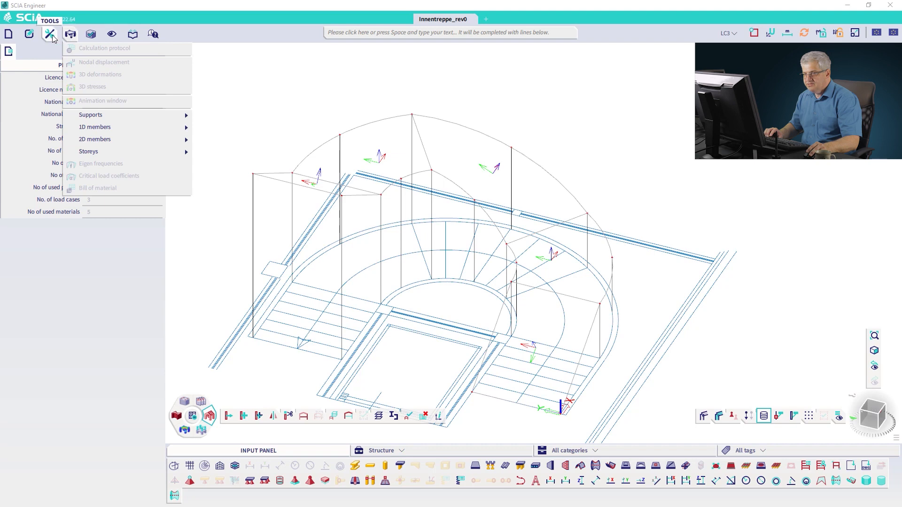
click(50, 34)
mouse_move(60, 49)
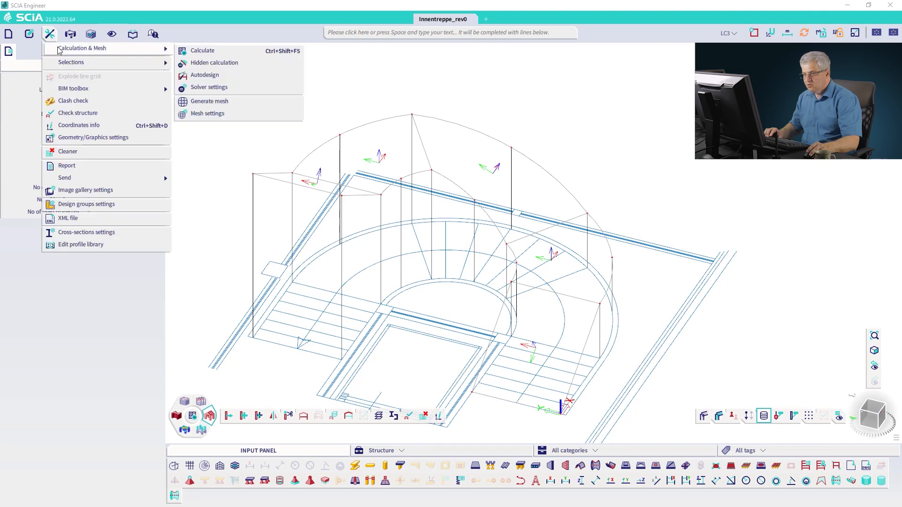
click(210, 102)
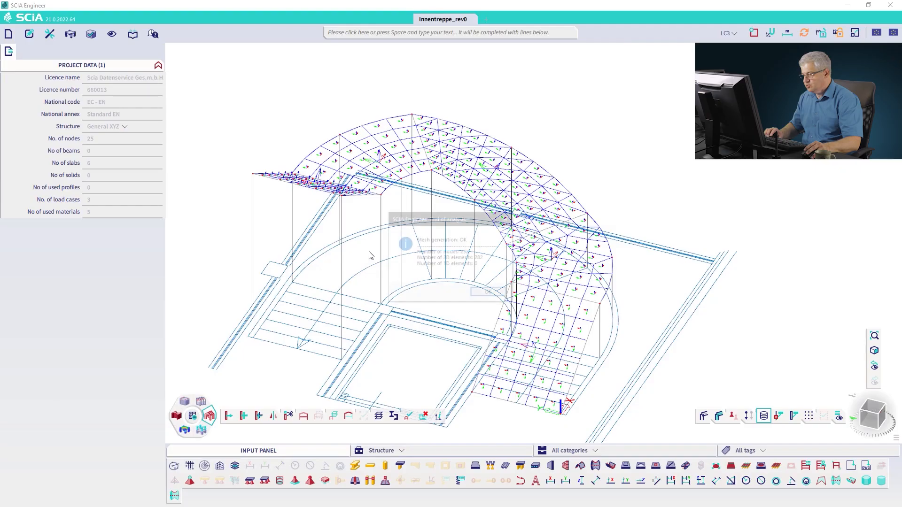
click(484, 294)
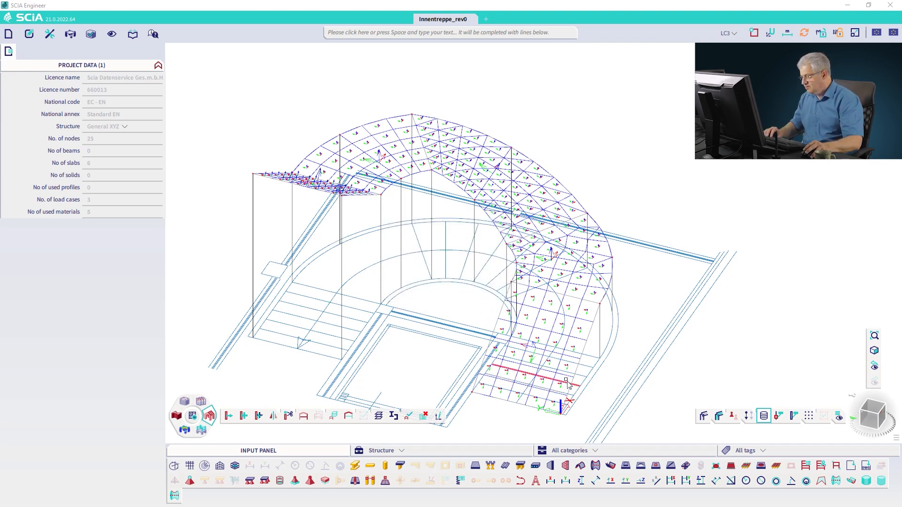
Step: Delete the stray plate lying separately beside the stair model
click(840, 418)
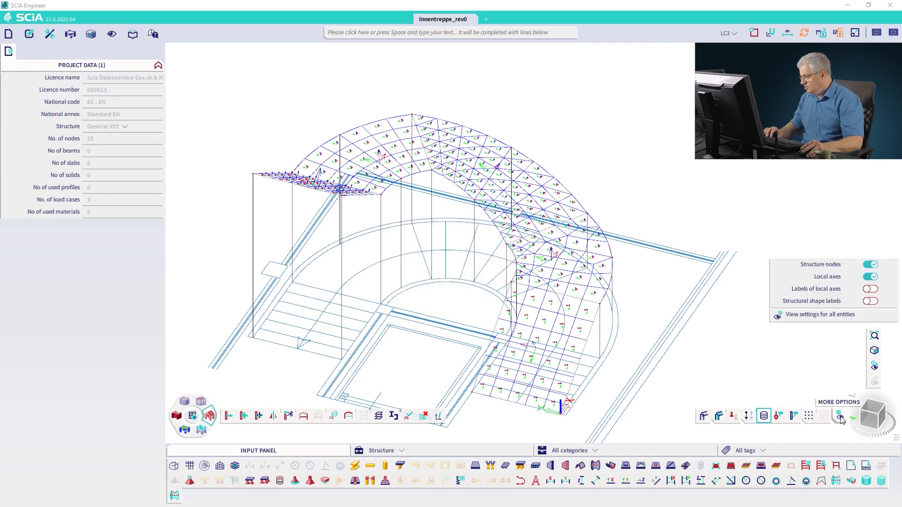
click(841, 418)
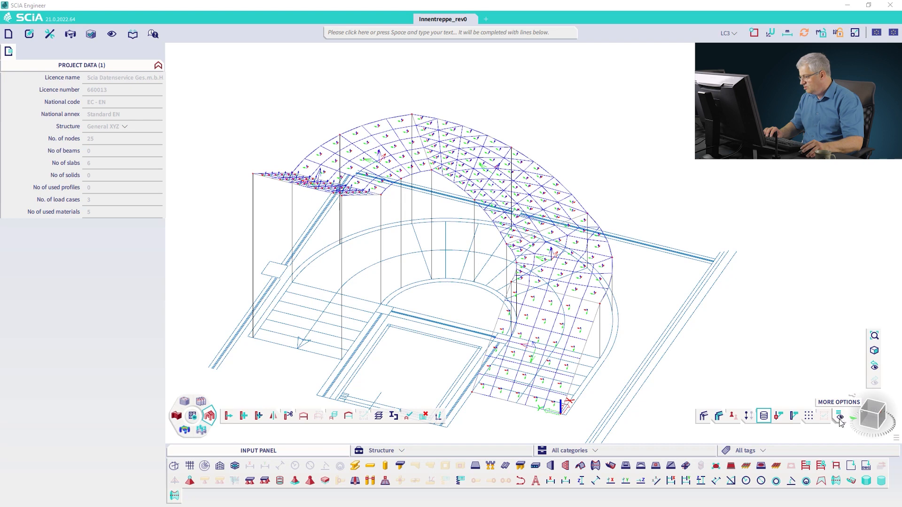
scroll(759, 365, down, 3)
middle_drag(759, 364, 593, 309)
drag(825, 337, 716, 235)
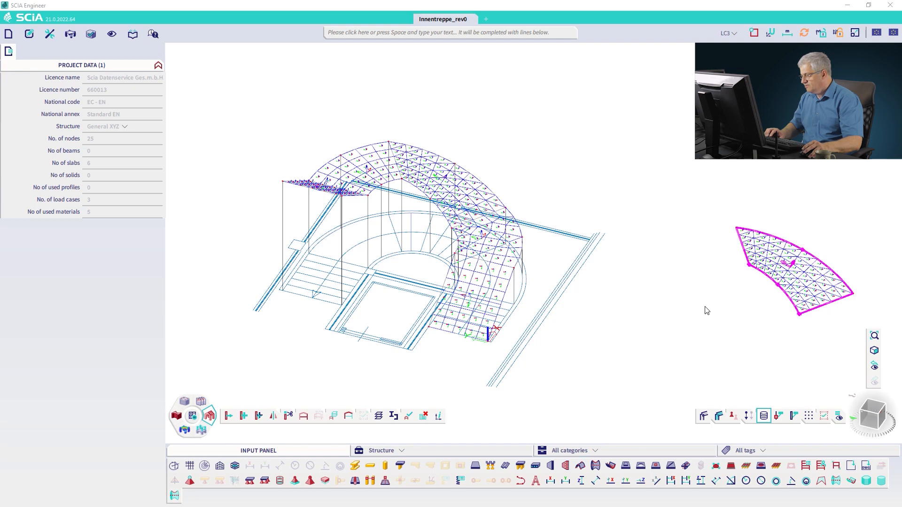
key(Delete)
click(480, 312)
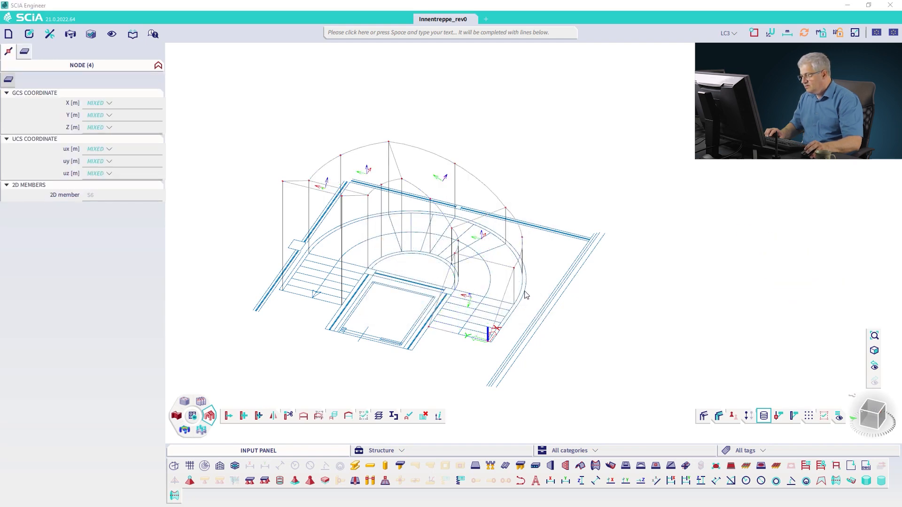
key(Escape)
Step: Generate the finite element mesh again for the remaining plates
click(49, 33)
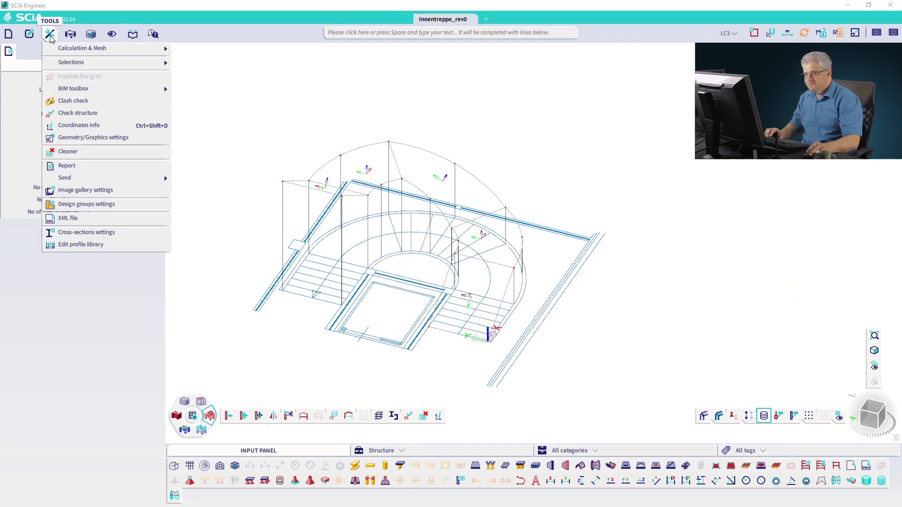
mouse_move(62, 50)
click(200, 104)
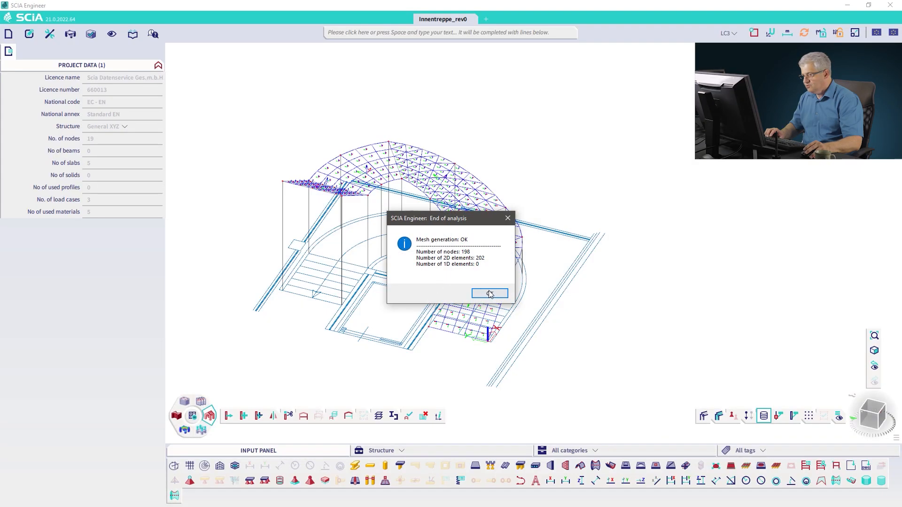
click(490, 295)
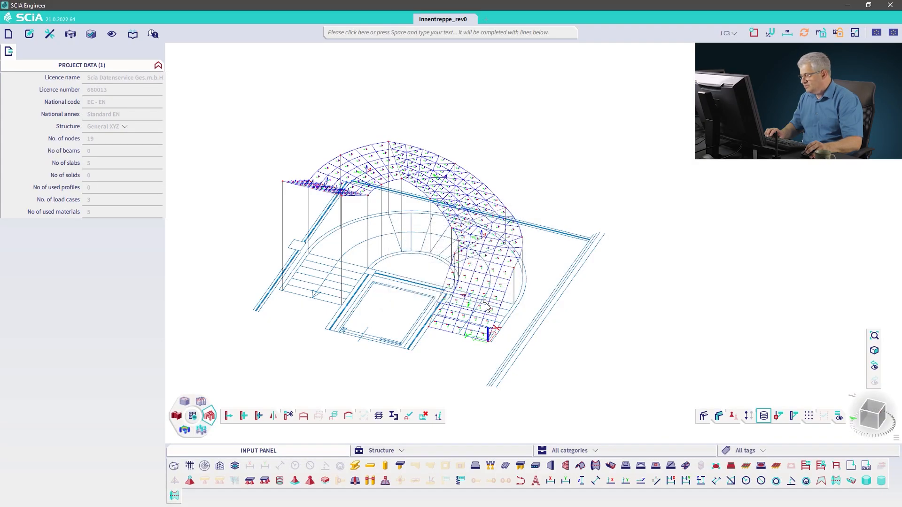
Step: Examine the generated mesh of the curved stair plates in a top view
click(873, 412)
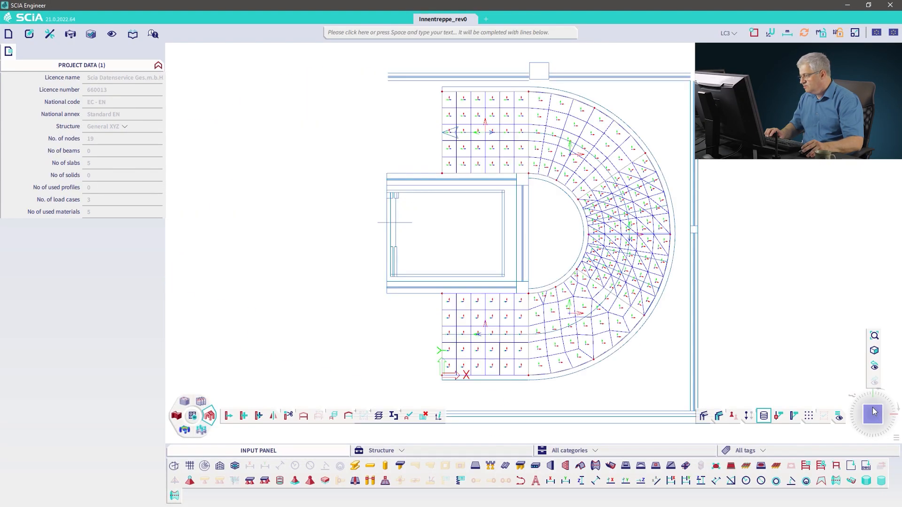
mouse_move(838, 415)
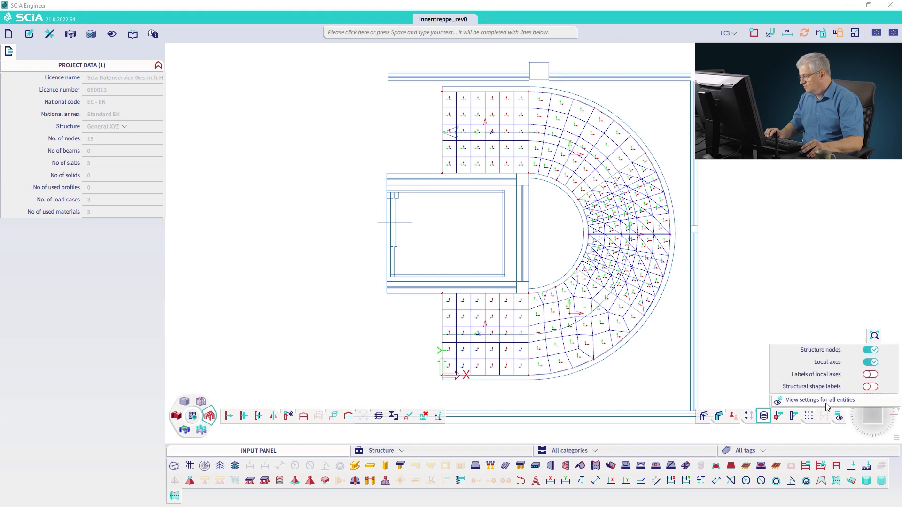
click(822, 401)
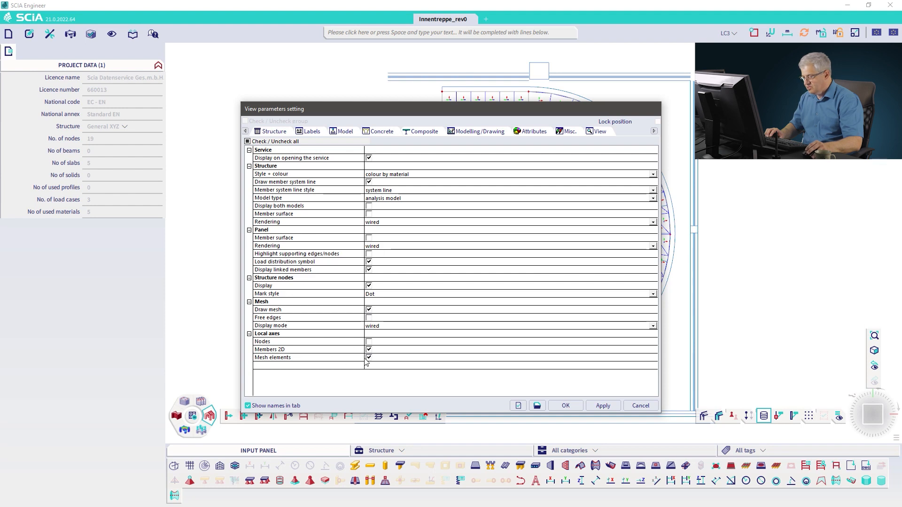
click(565, 405)
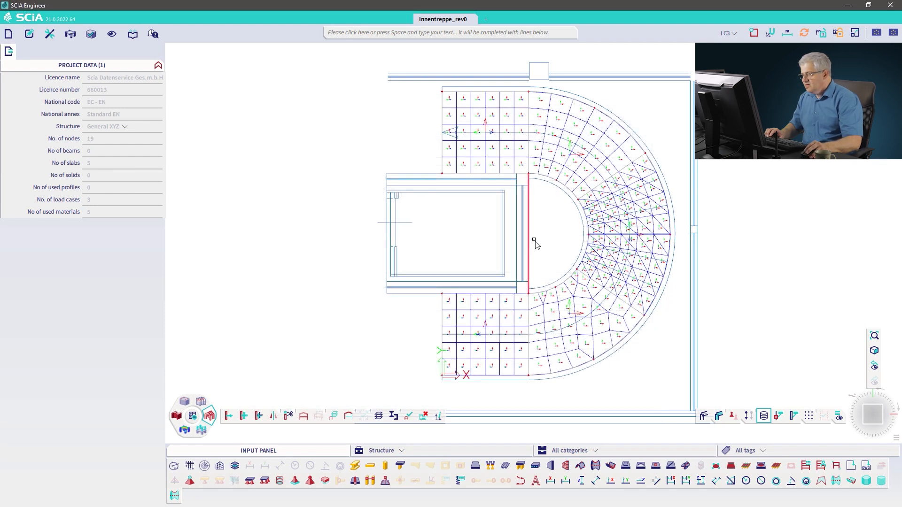
middle_drag(535, 243, 459, 236)
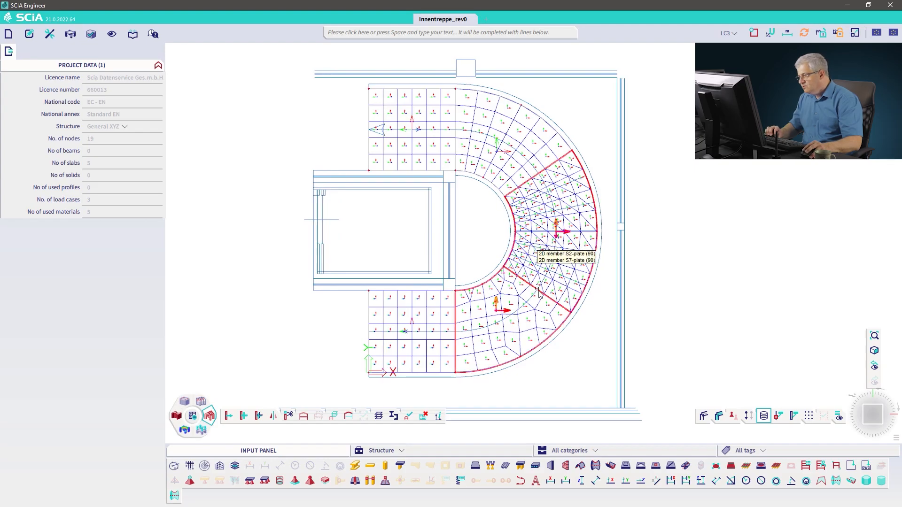
ctrl+right_drag(543, 289, 586, 284)
click(870, 410)
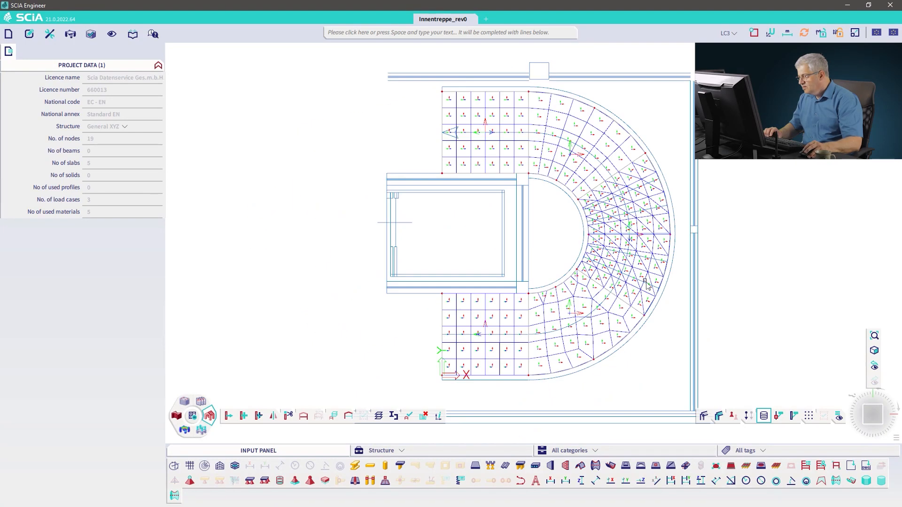
scroll(645, 285, up, 3)
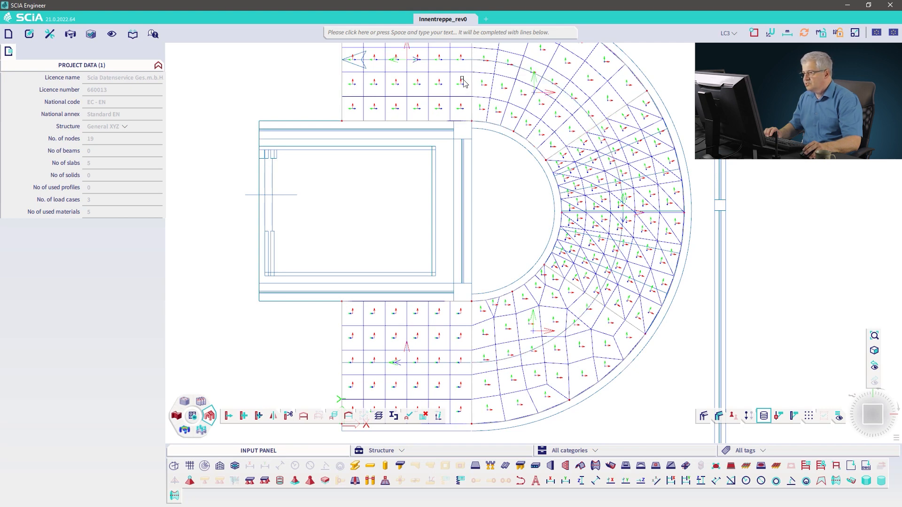
scroll(508, 220, down, 3)
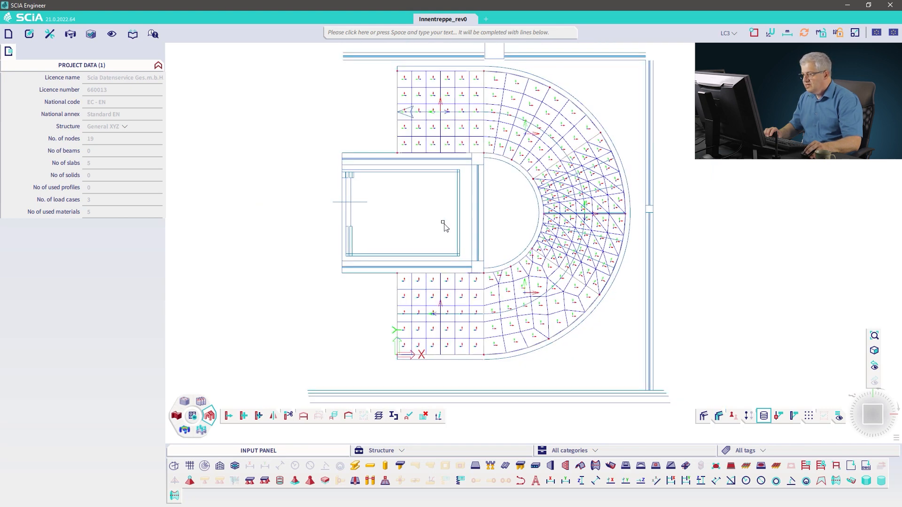
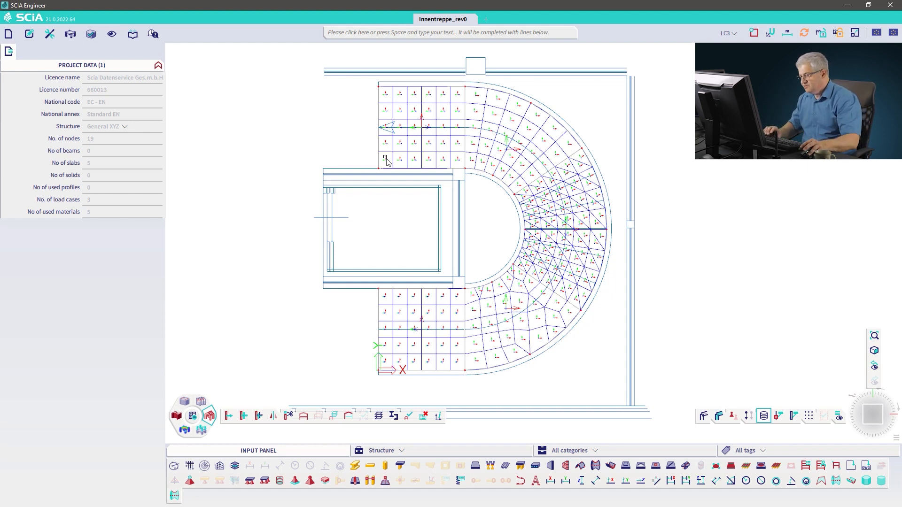
Step: Select the curved upper stair plate and set its LCS type to Tilt of vector normal to line
ctrl+right_drag(476, 262, 503, 231)
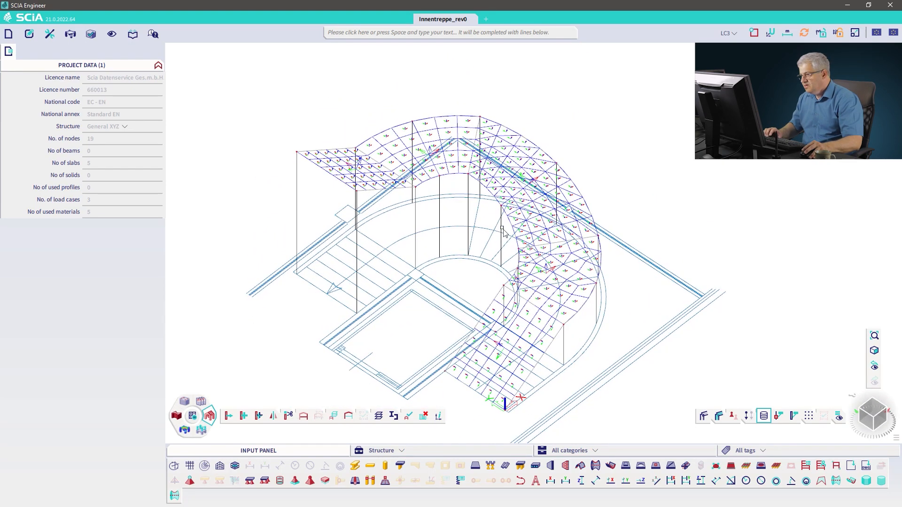
click(489, 192)
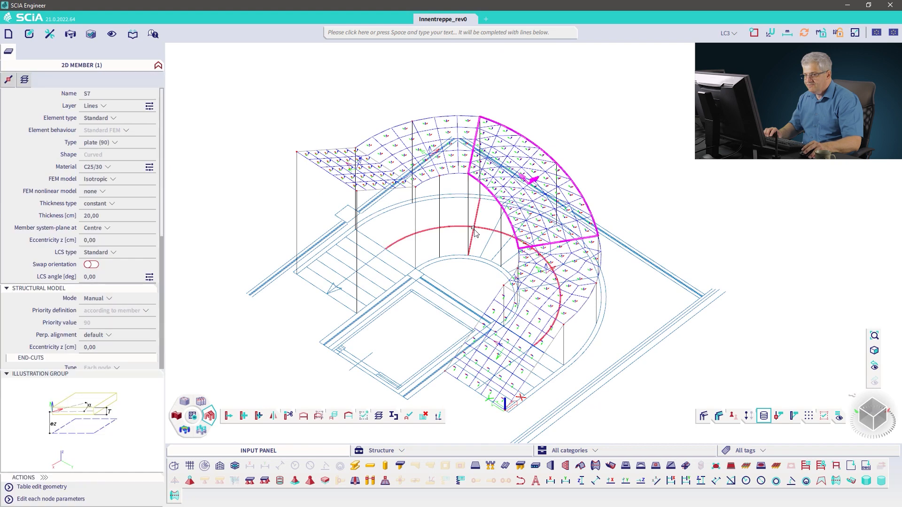
click(122, 255)
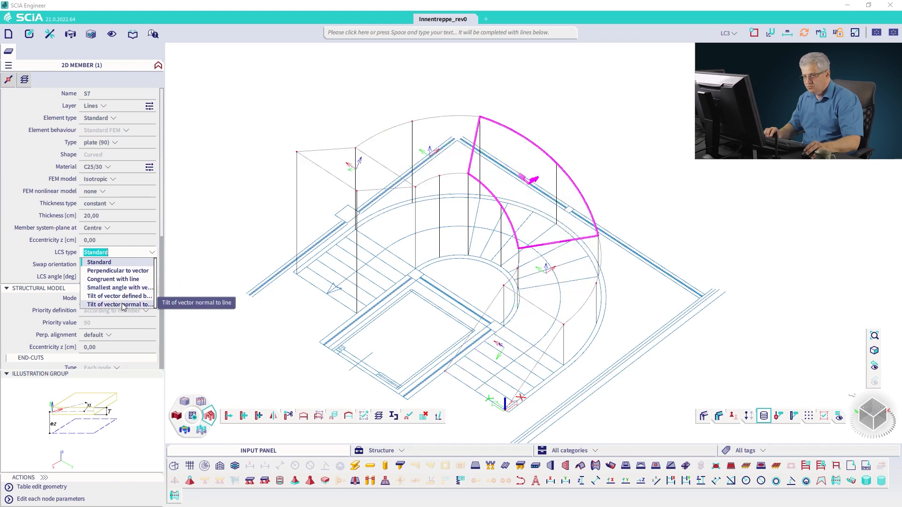
click(122, 305)
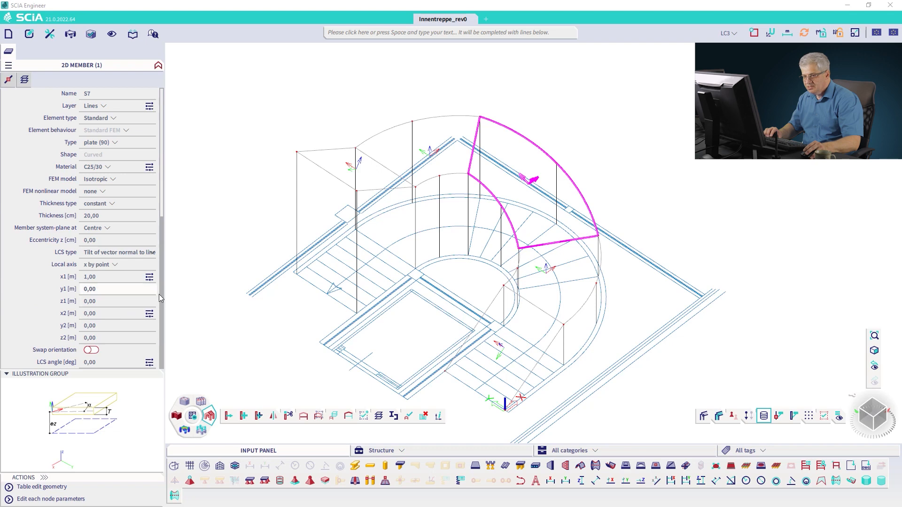
Step: Define the plate's LCS vector by picking its two points above the stair's centre
click(150, 278)
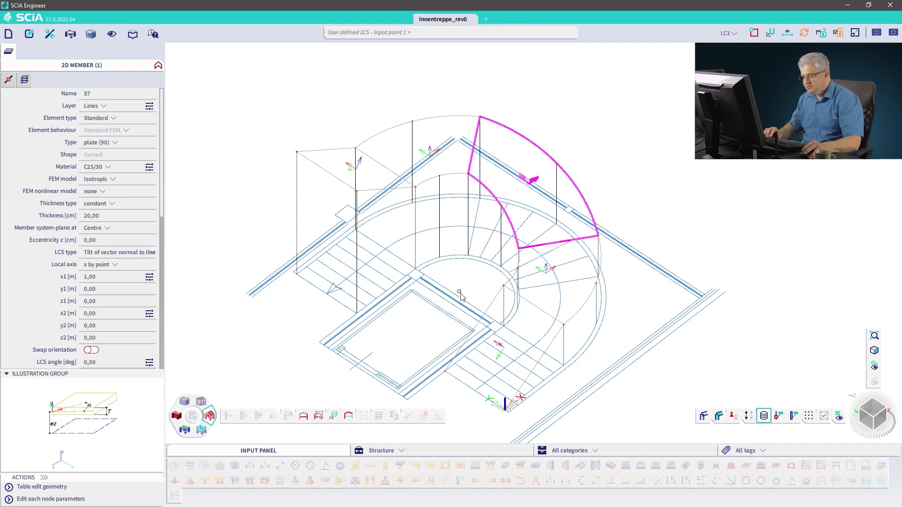
click(149, 314)
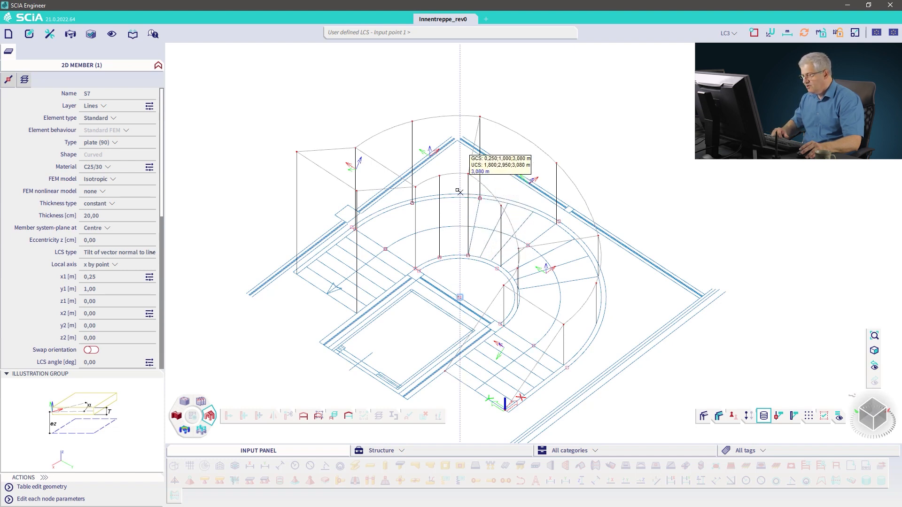
click(459, 154)
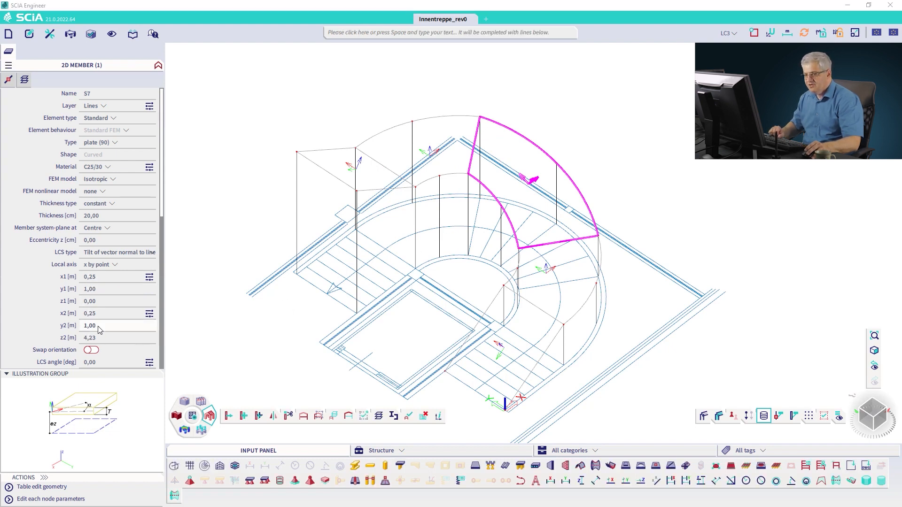
Step: Set the curved plate's local axis to y by point
click(116, 266)
click(113, 283)
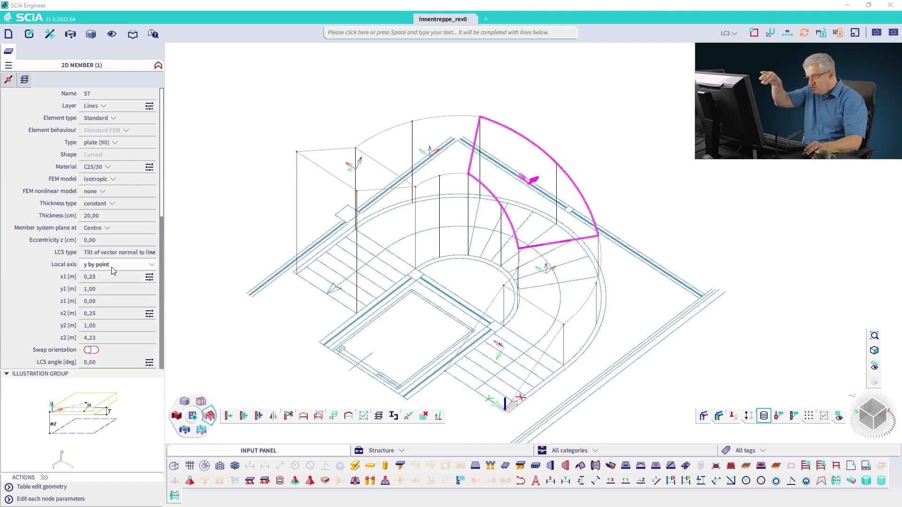
key(Escape)
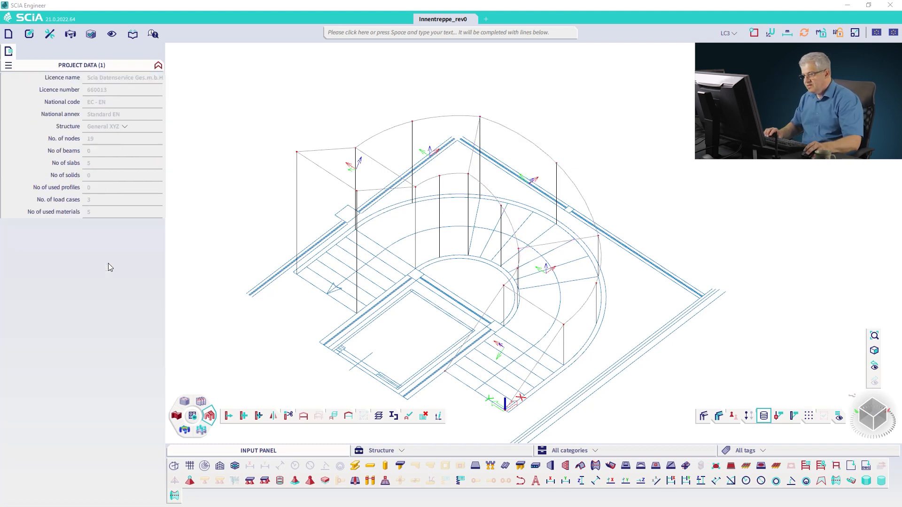
Step: Select the two flat winder plates and set their LCS type to Tilt of vector normal to line
click(452, 176)
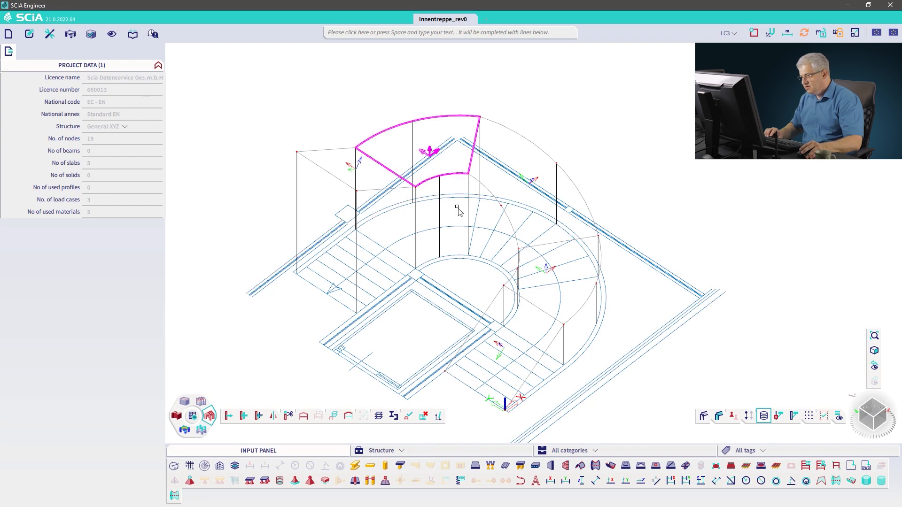
click(516, 276)
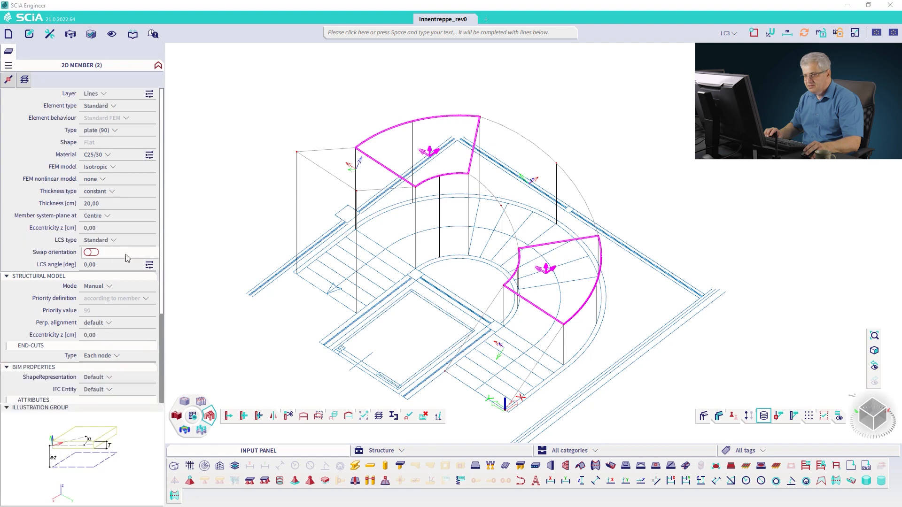
click(117, 241)
click(119, 296)
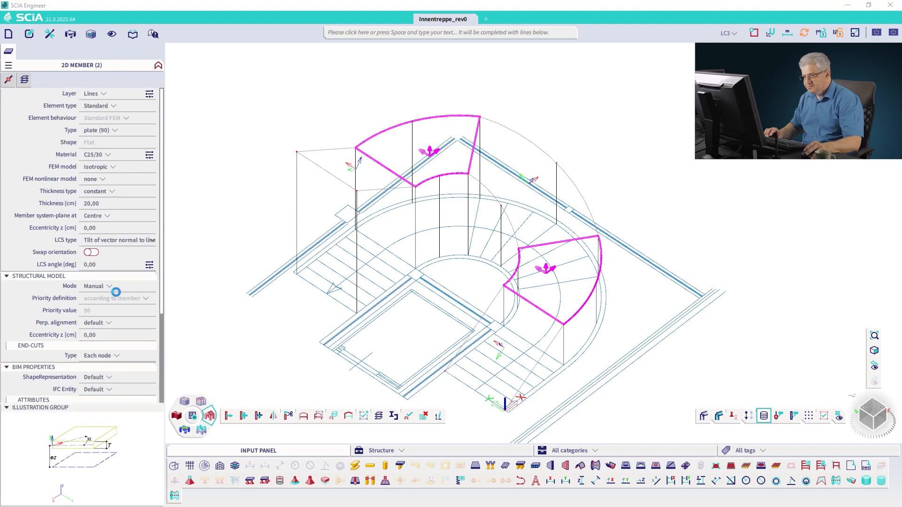
Step: Pick the LCS vector points for both flat winder plates above the stair's centre
click(149, 265)
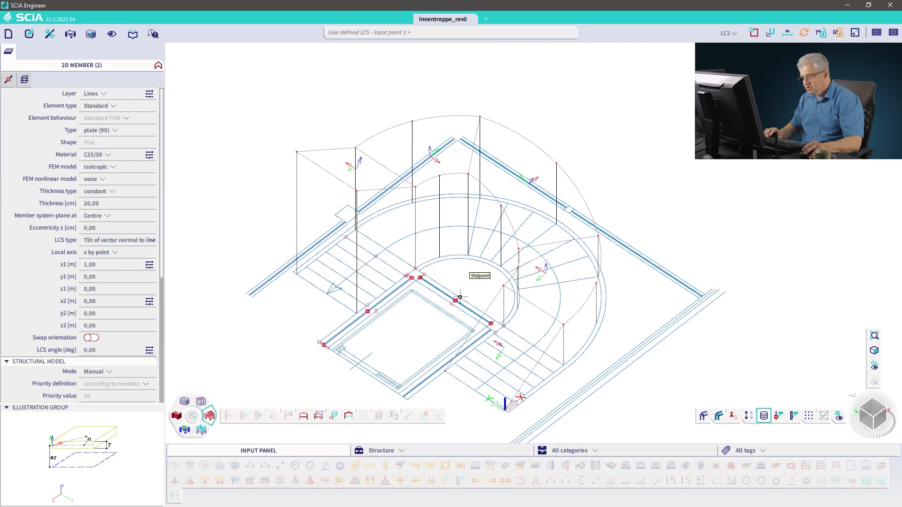
click(149, 302)
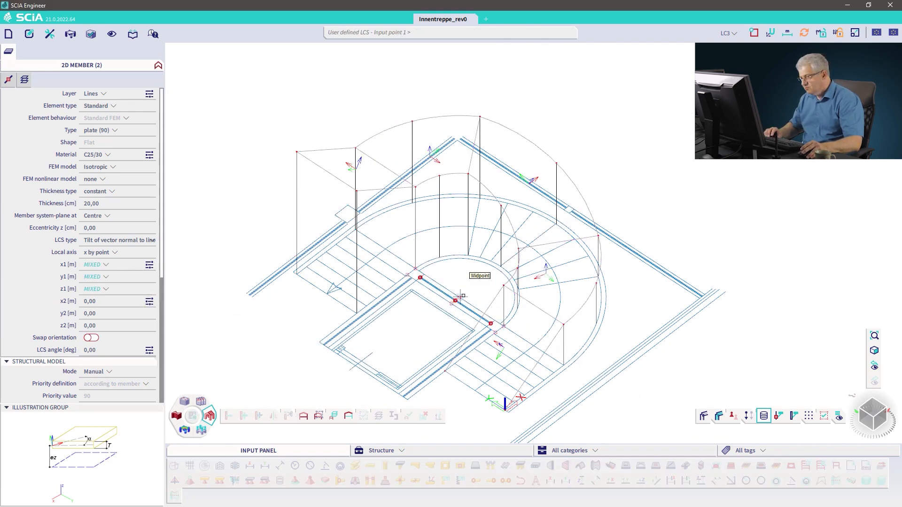
click(456, 160)
key(Escape)
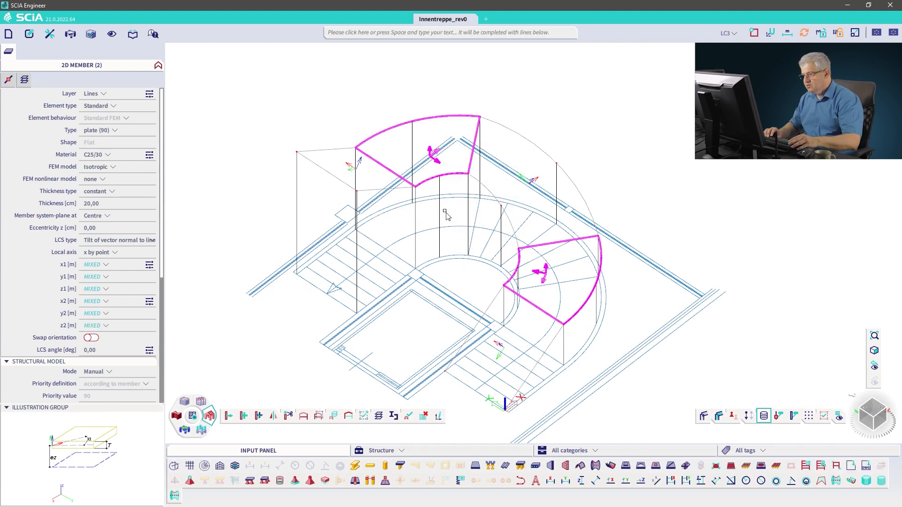
key(Escape)
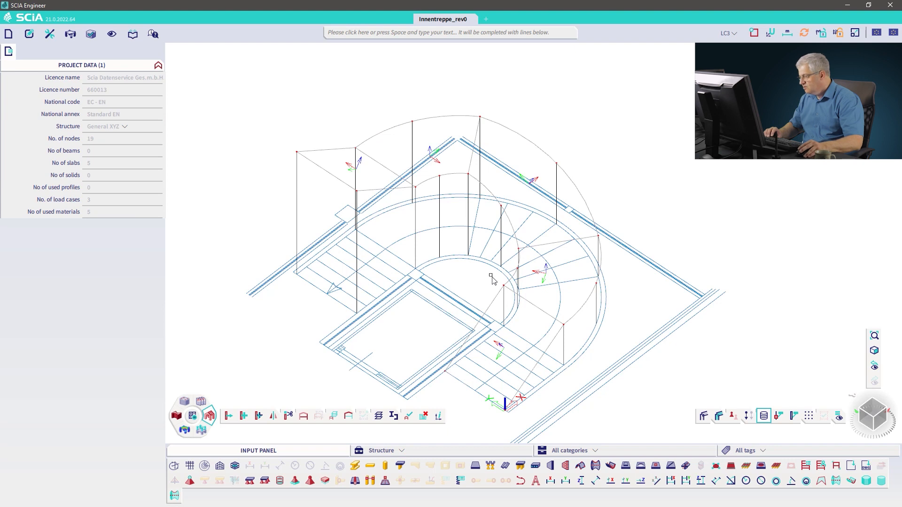
Step: Switch to a top view and inspect the lower straight plate's properties
click(873, 408)
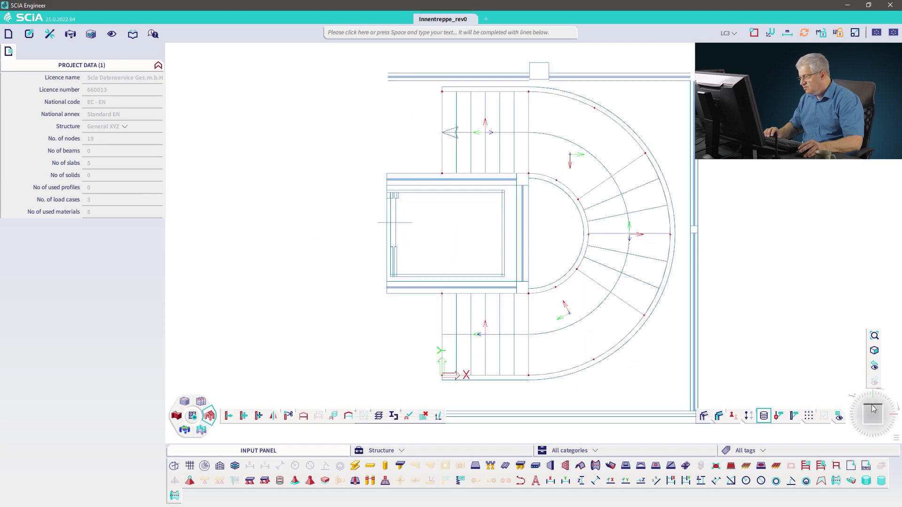
click(511, 300)
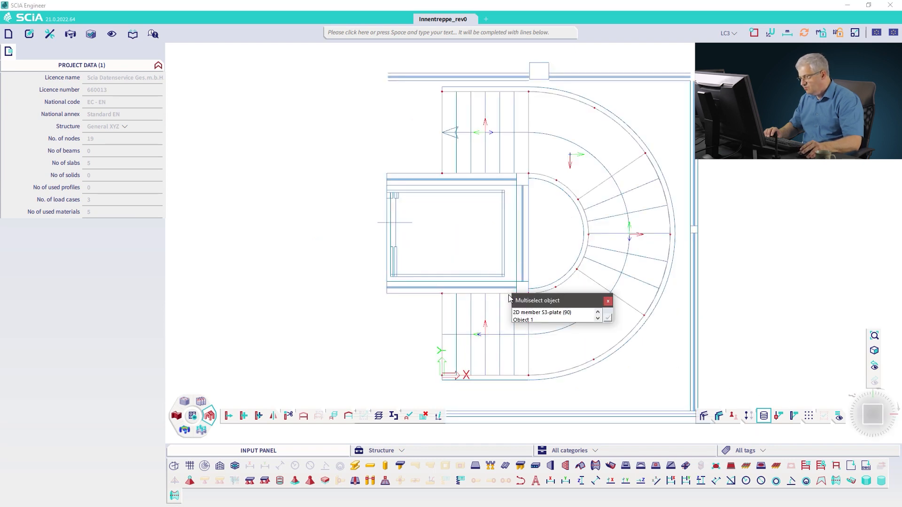
click(520, 313)
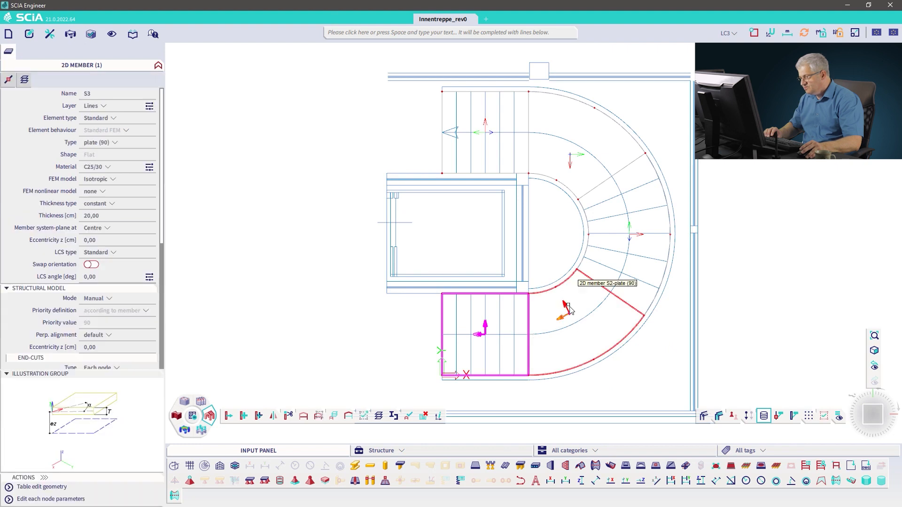
key(Escape)
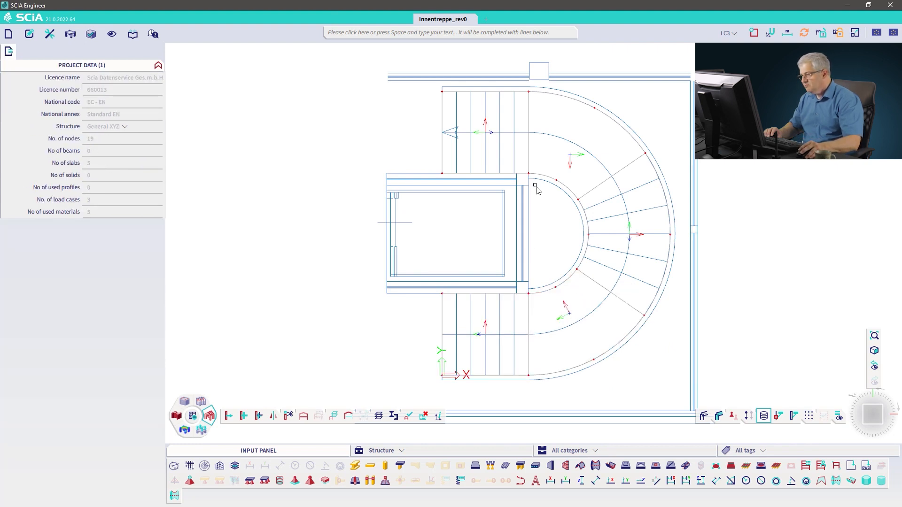
Step: Set the upper straight plate's LCS angle to 180 degrees
click(491, 96)
click(526, 111)
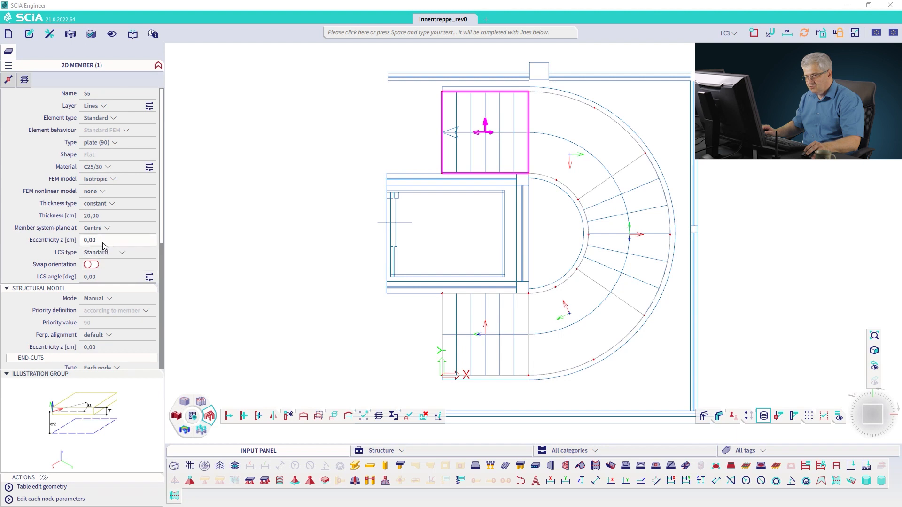
click(104, 277)
text(180)
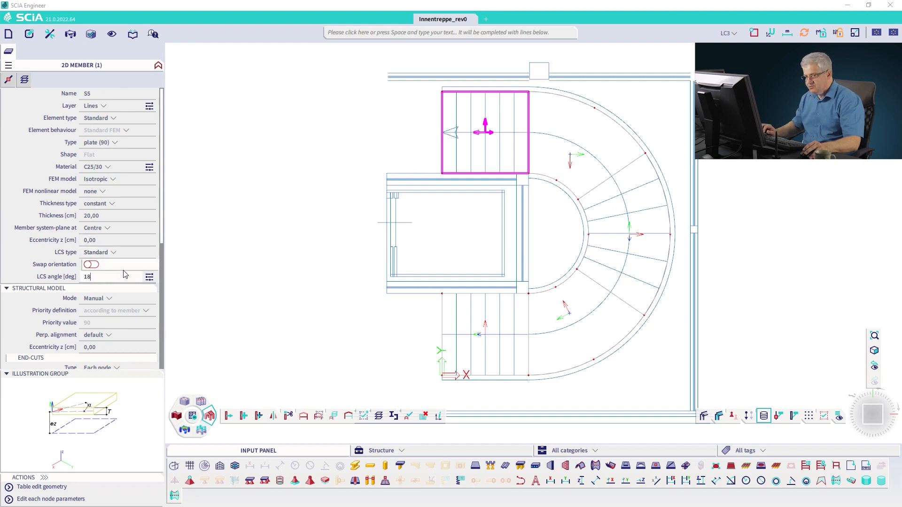
key(Return)
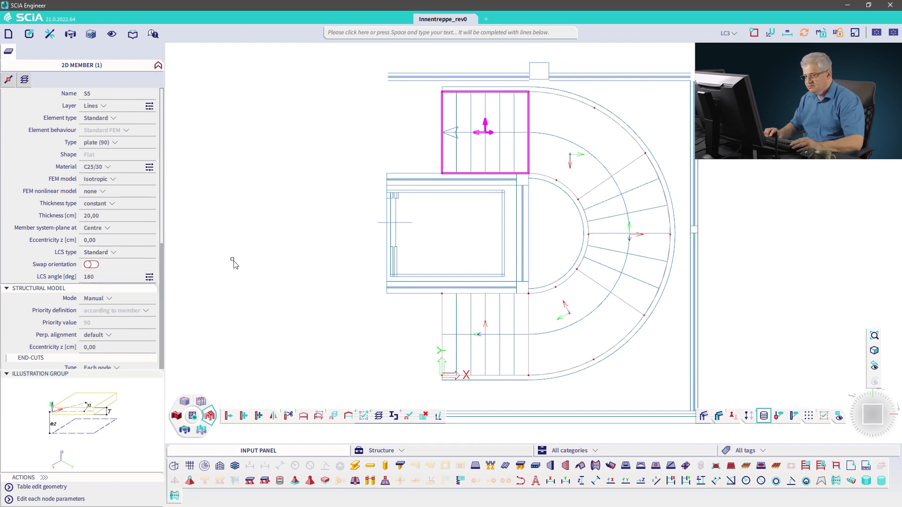
click(101, 277)
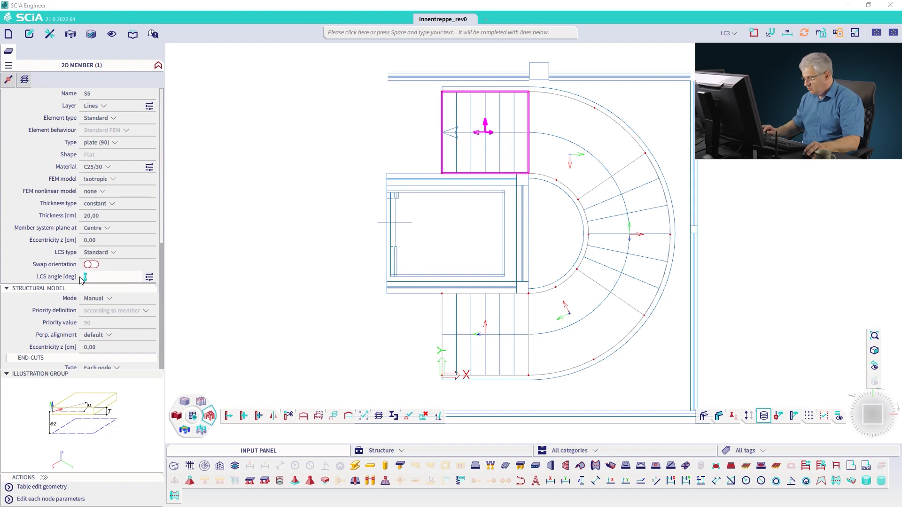
text(180)
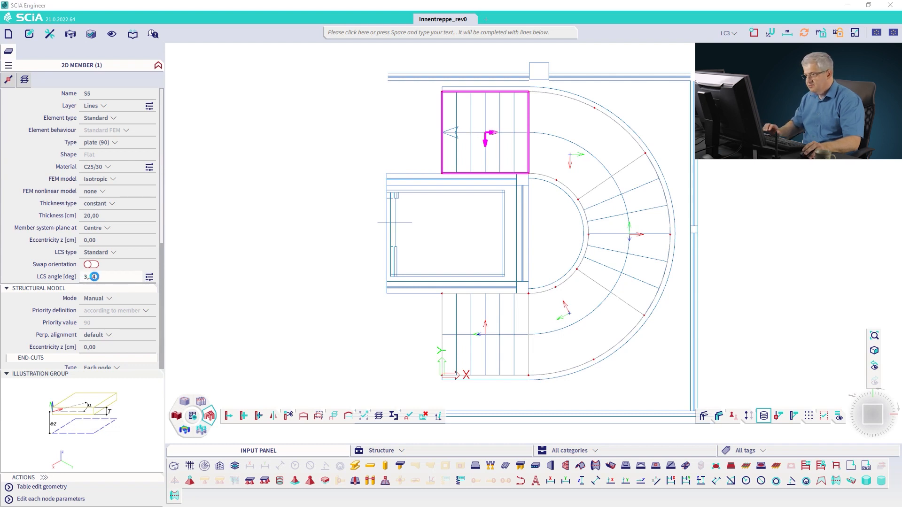
key(Return)
key(Escape)
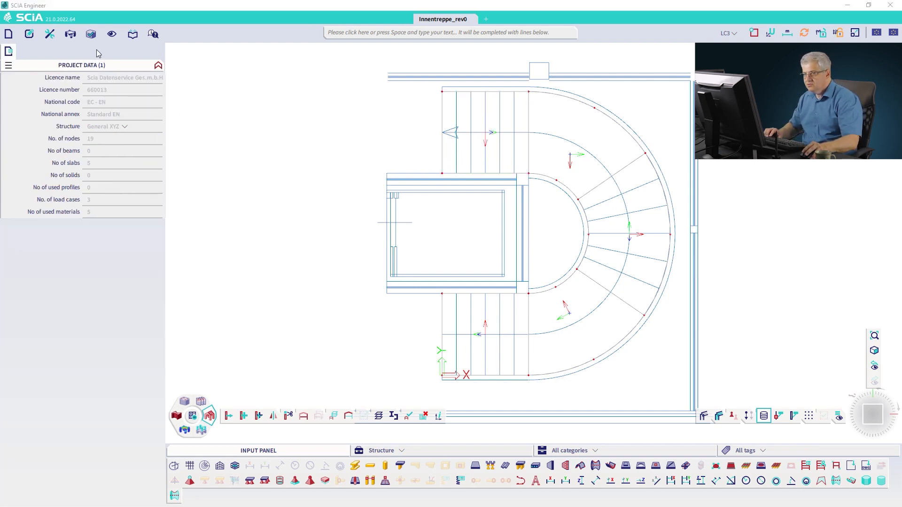
Step: Generate the finite element mesh again
click(49, 34)
mouse_move(141, 49)
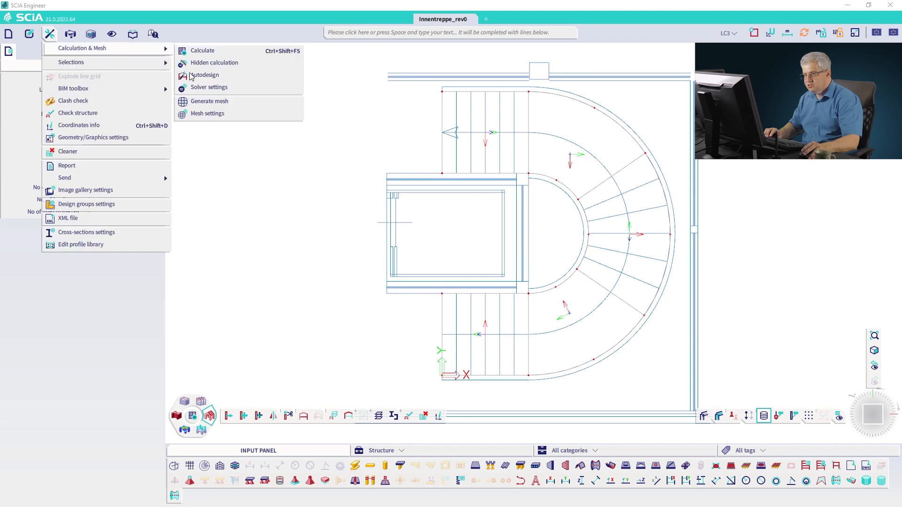
click(199, 101)
click(484, 294)
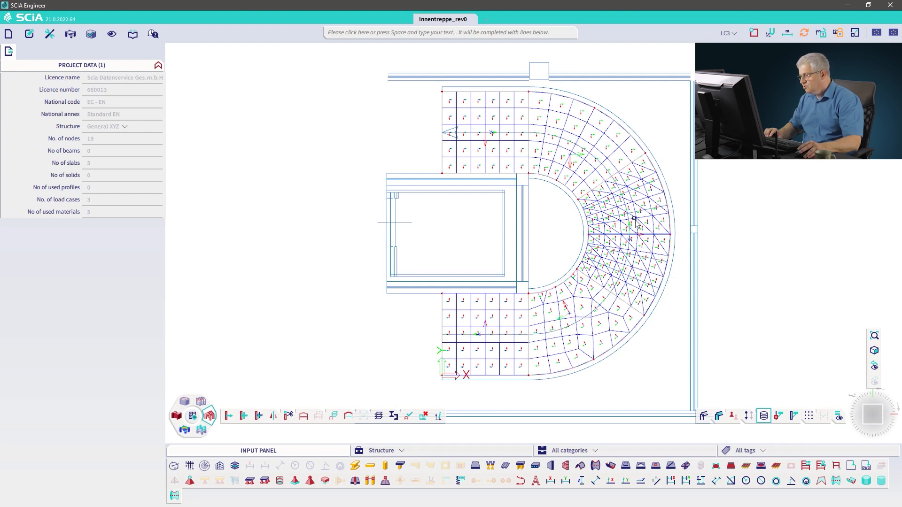
Step: Select the upper flat winder plate and re-pick its LCS vector points above the stair's centre
click(553, 180)
click(566, 200)
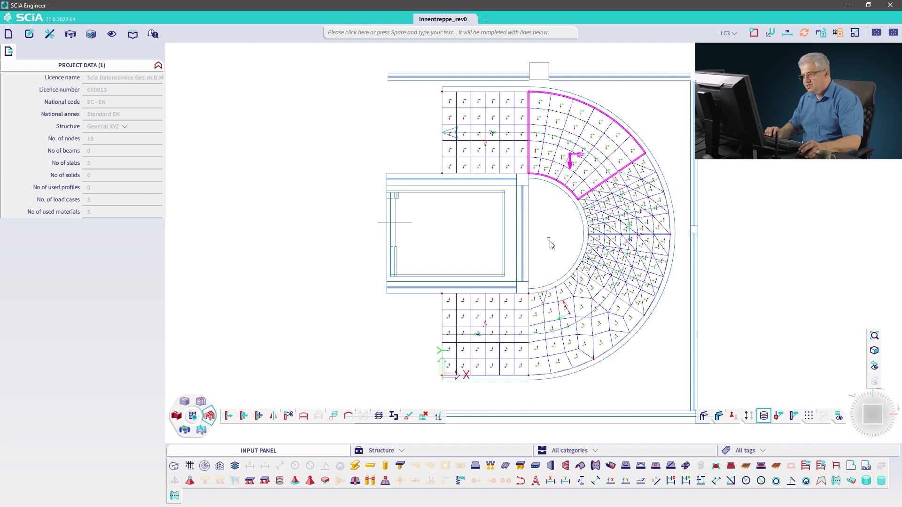
ctrl+right_drag(558, 247, 586, 228)
middle_drag(586, 228, 491, 165)
click(151, 279)
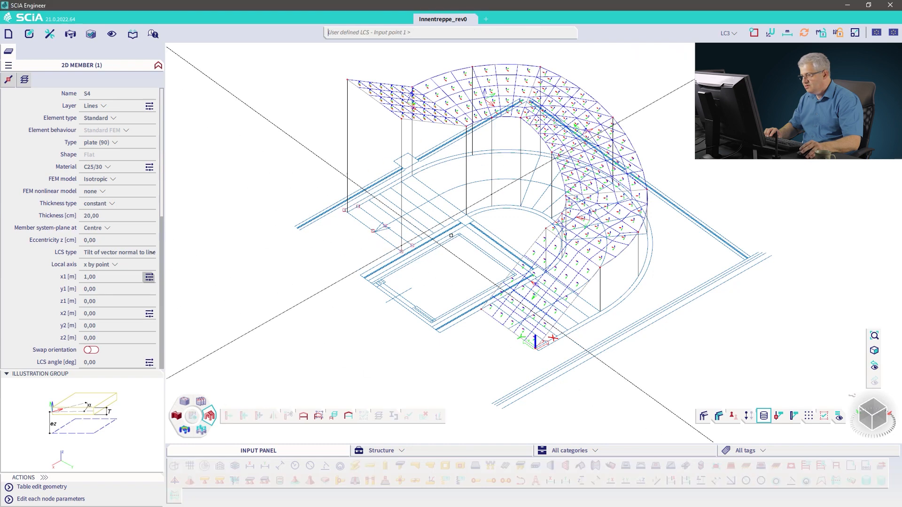
click(506, 244)
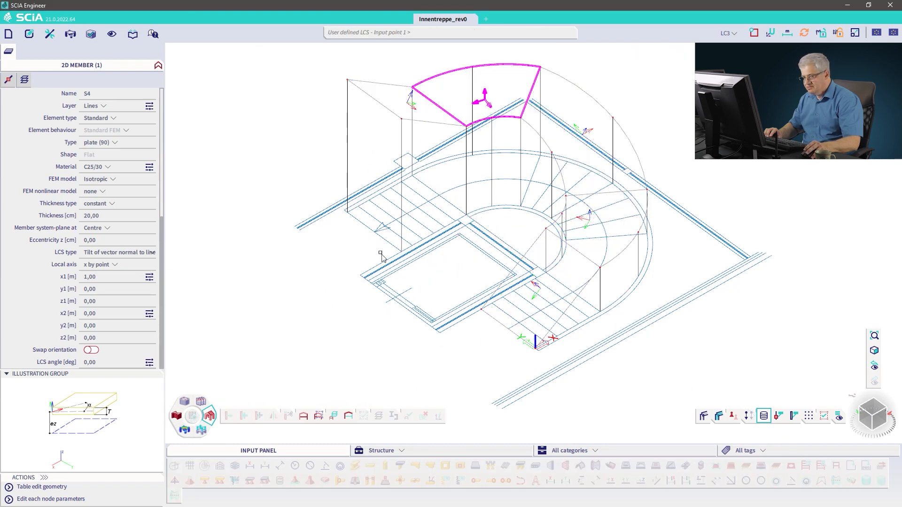
click(149, 314)
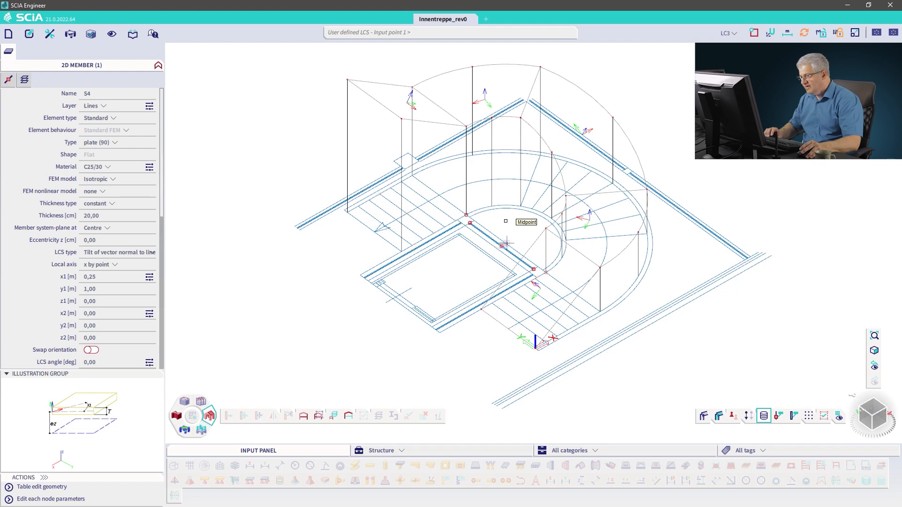
click(506, 90)
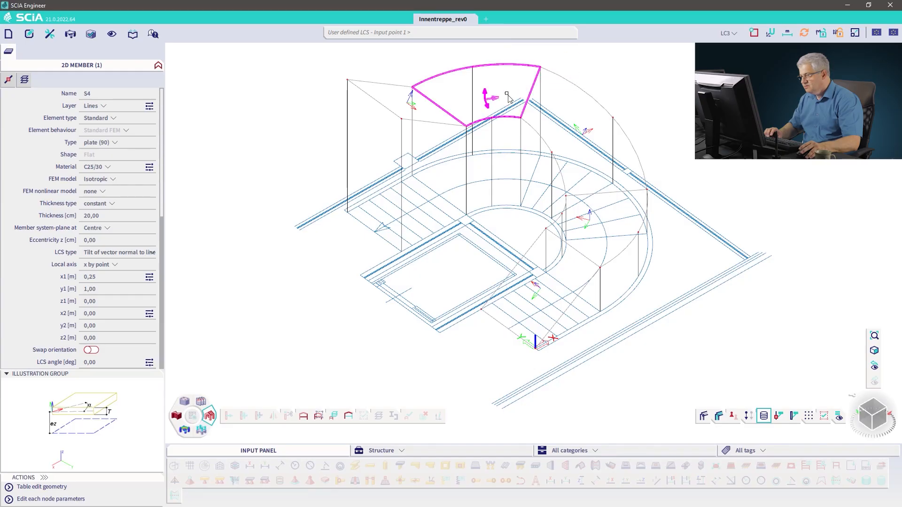
Step: Reselect the upper flat winder plate to check its LCS vector points
key(Escape)
key(Escape)
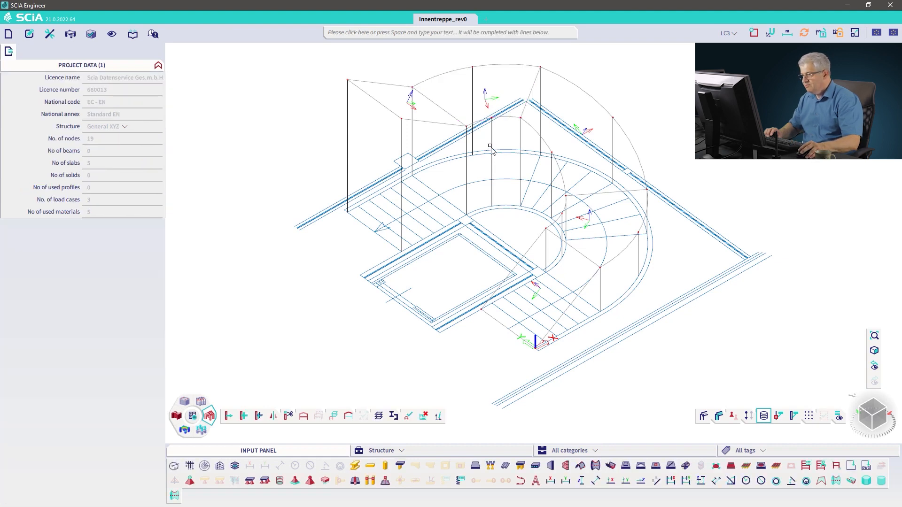
click(492, 97)
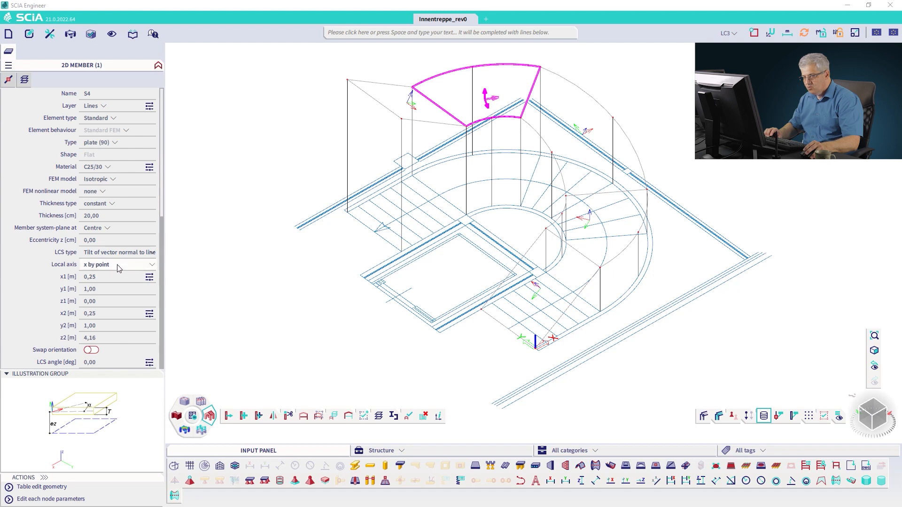
Step: Set the upper flat winder plate's local axis definition to y by point
click(118, 266)
click(118, 281)
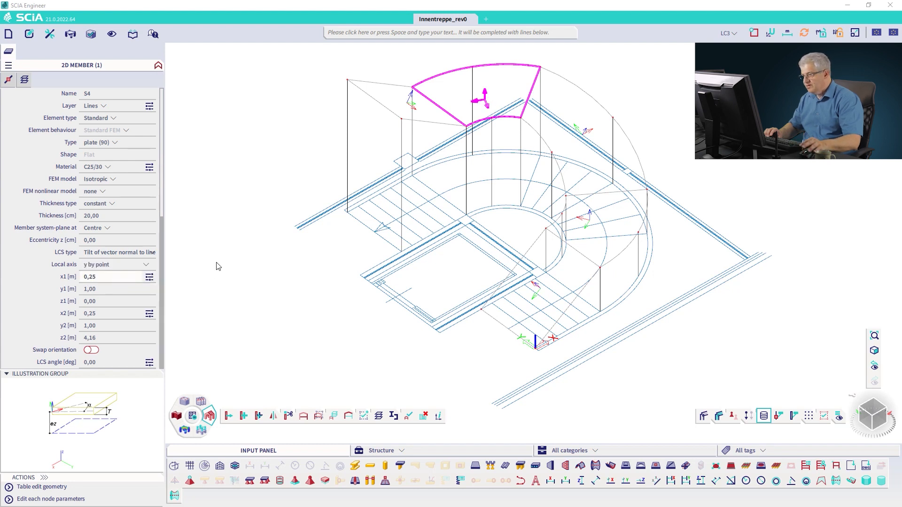
key(Escape)
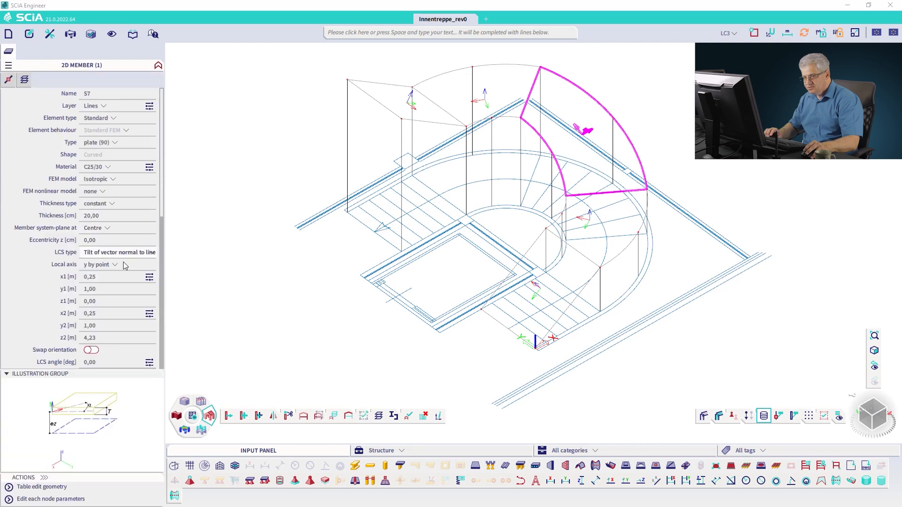
Step: Select the lower flat winder plate and set its local axis definition to y by point
key(Escape)
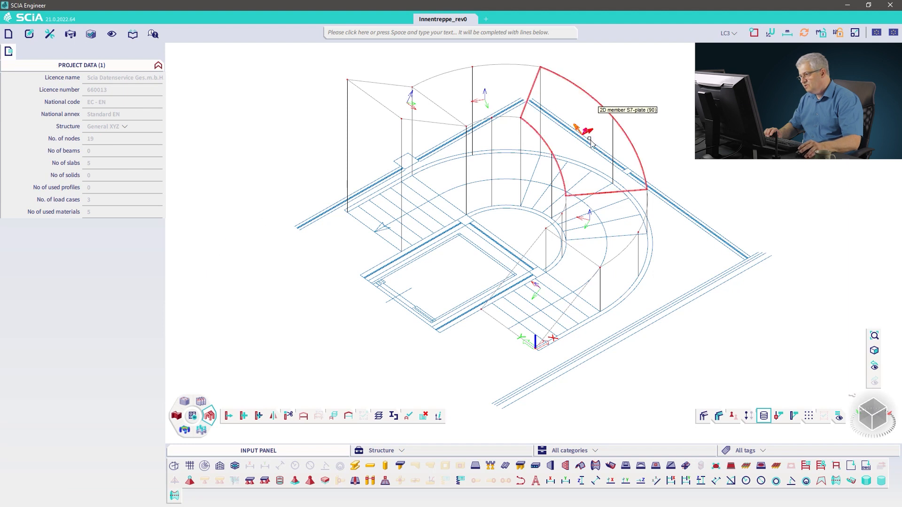
click(617, 259)
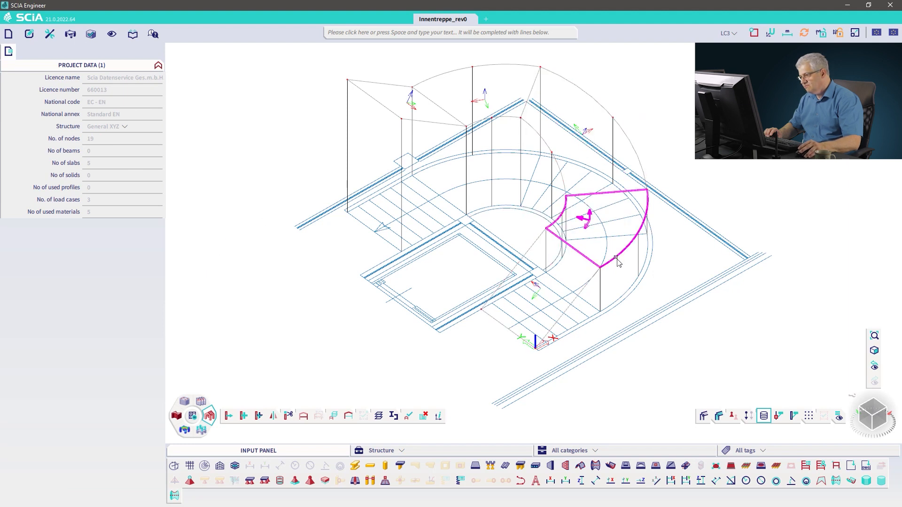
click(114, 265)
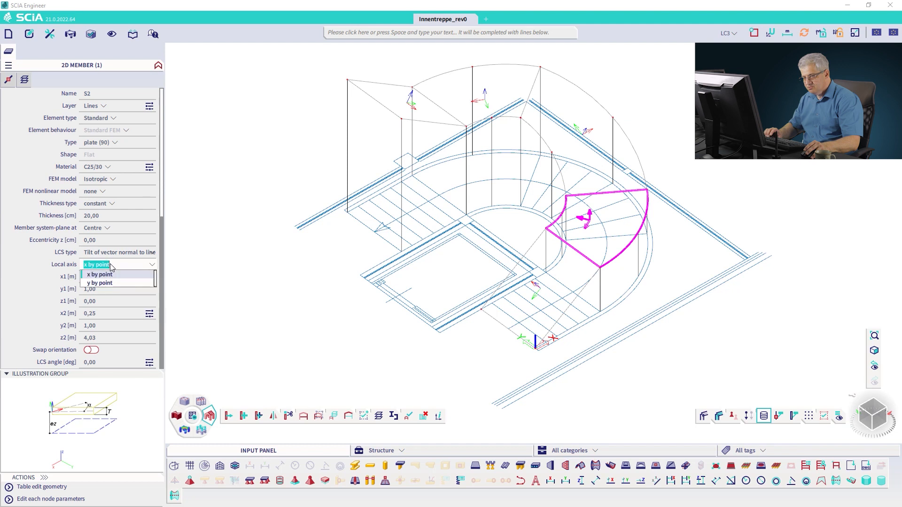
click(106, 284)
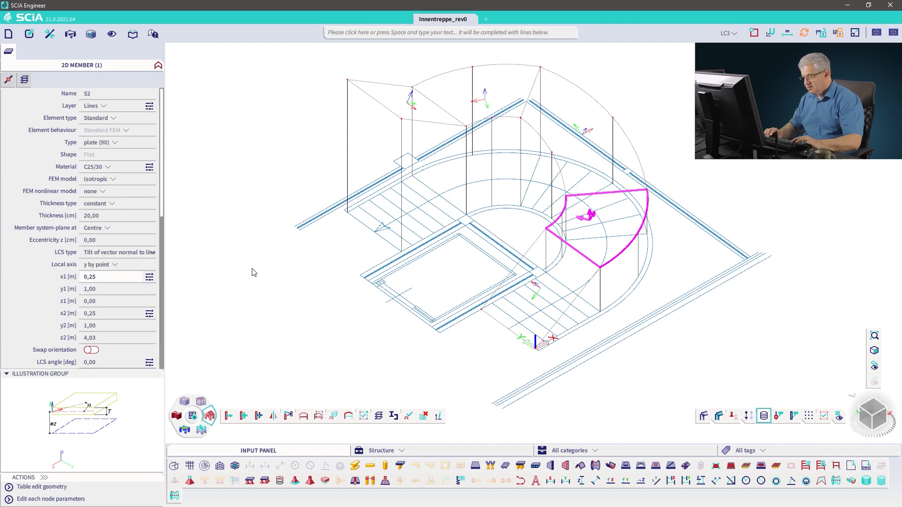
key(Escape)
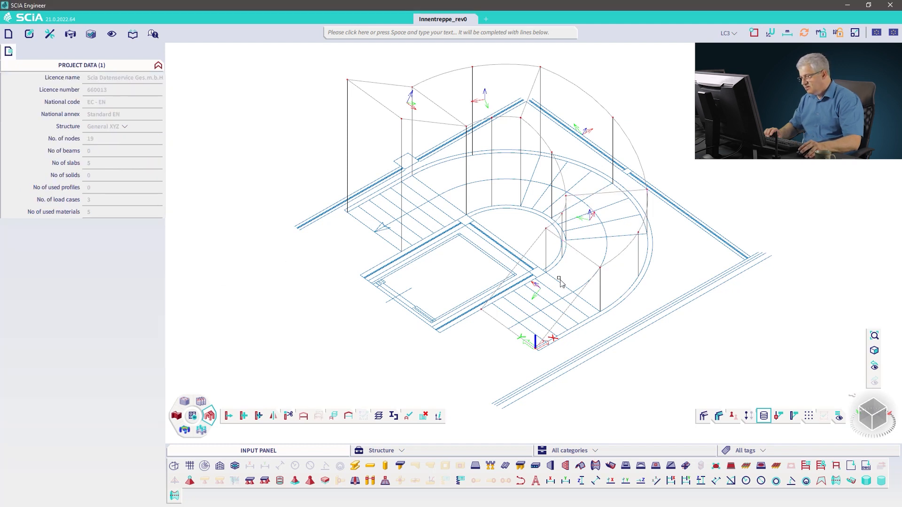
Step: Select the lower straight plate and set its LCS angle to -90 degrees
click(583, 295)
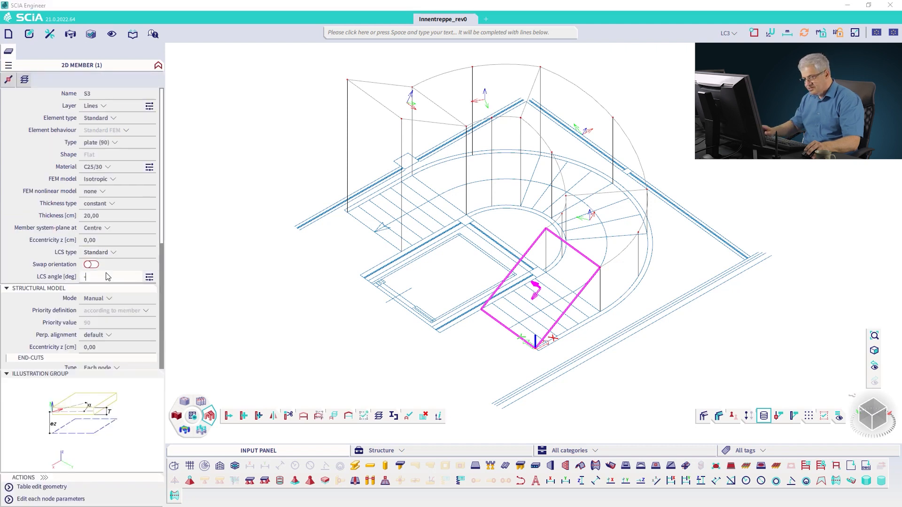
key(Return)
key(Escape)
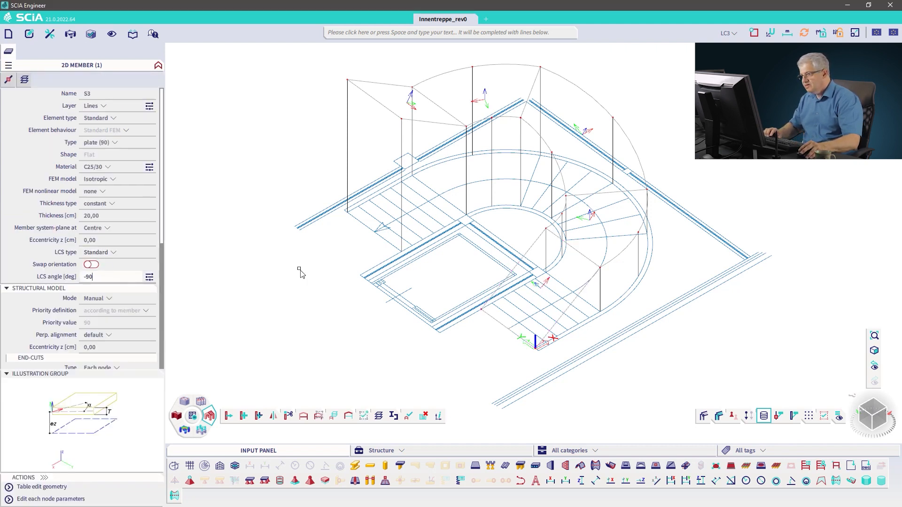
Step: Select the upper straight plate and set its LCS angle to 90 degrees
click(428, 128)
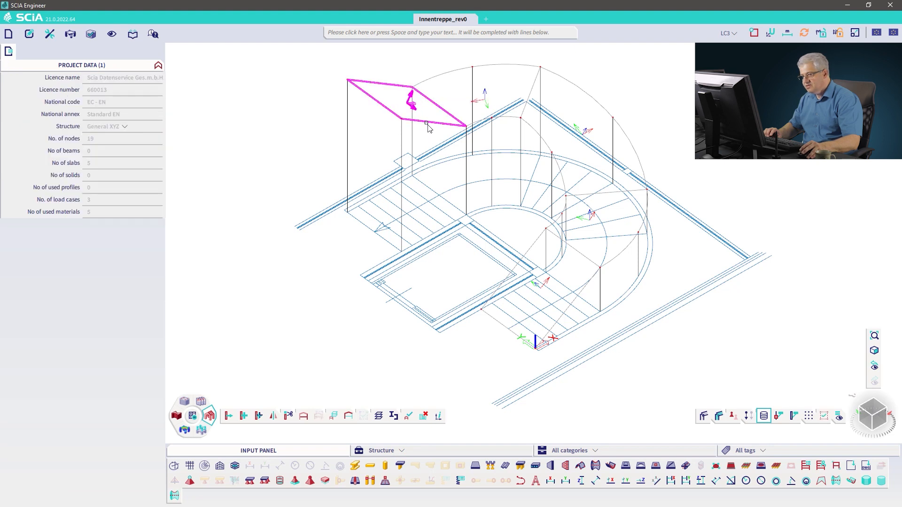
click(107, 278)
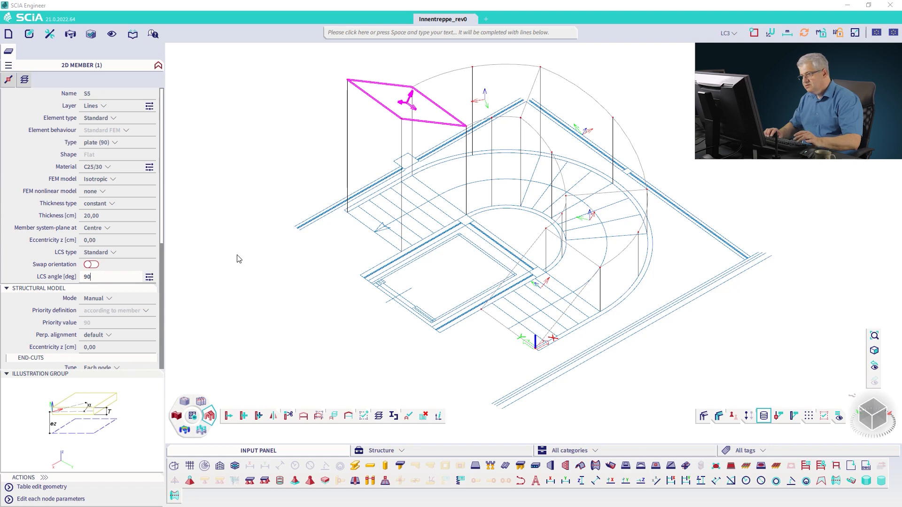
key(Escape)
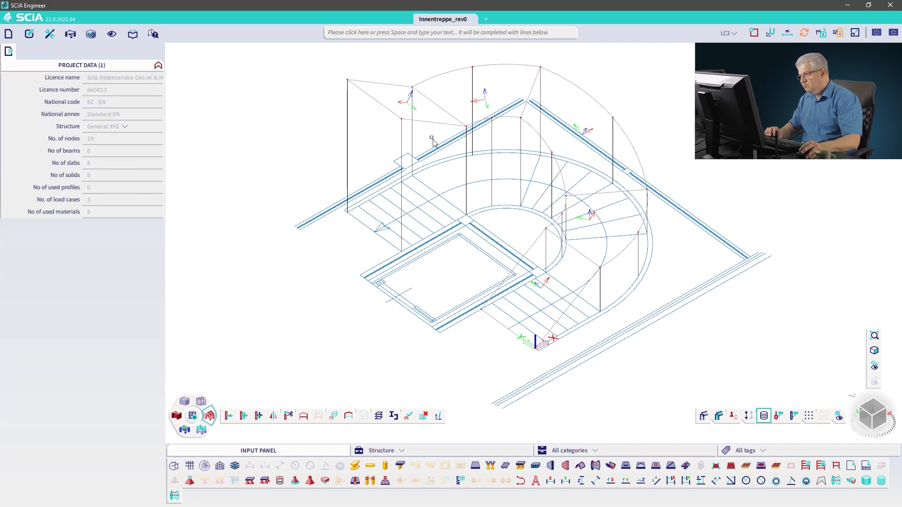
Step: Regenerate the finite element mesh and close the analysis report
click(49, 34)
mouse_move(141, 48)
click(226, 107)
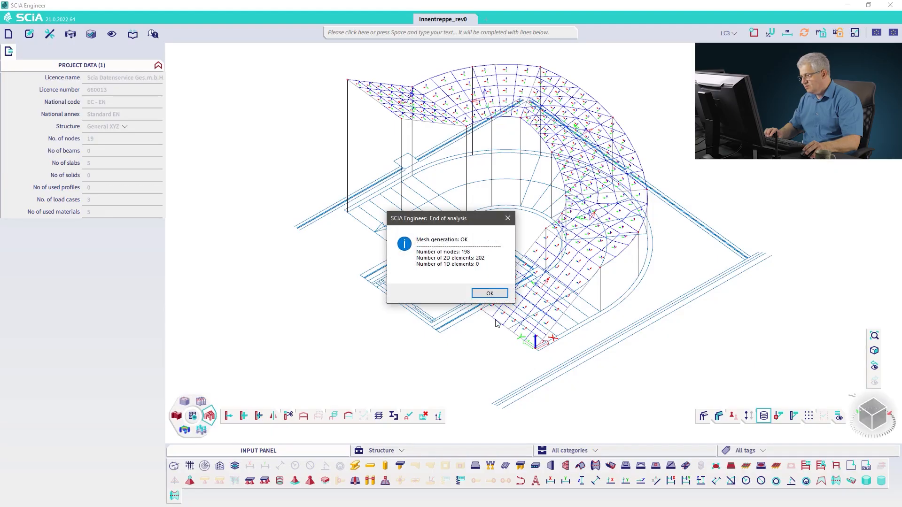
click(490, 293)
Step: Add hinged line supports on the outer edges of the lower and upper straight plates
click(871, 411)
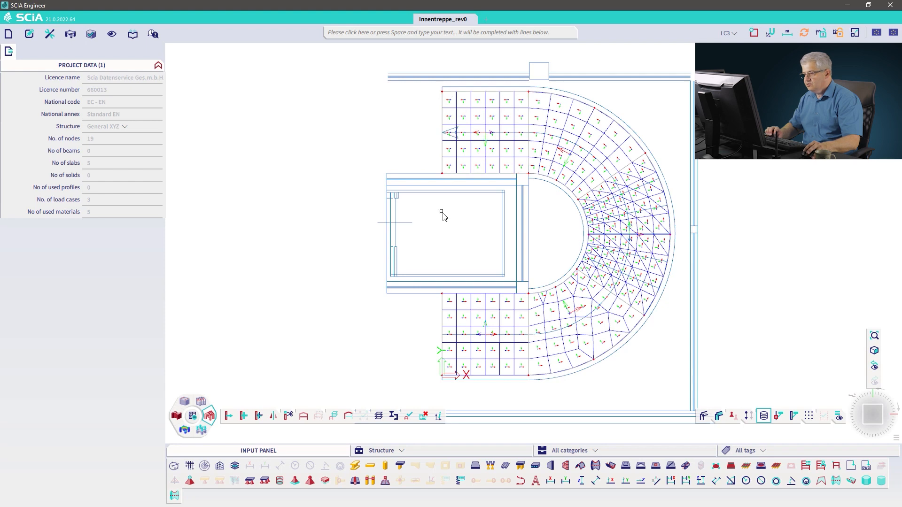
ctrl+right_drag(403, 334, 442, 231)
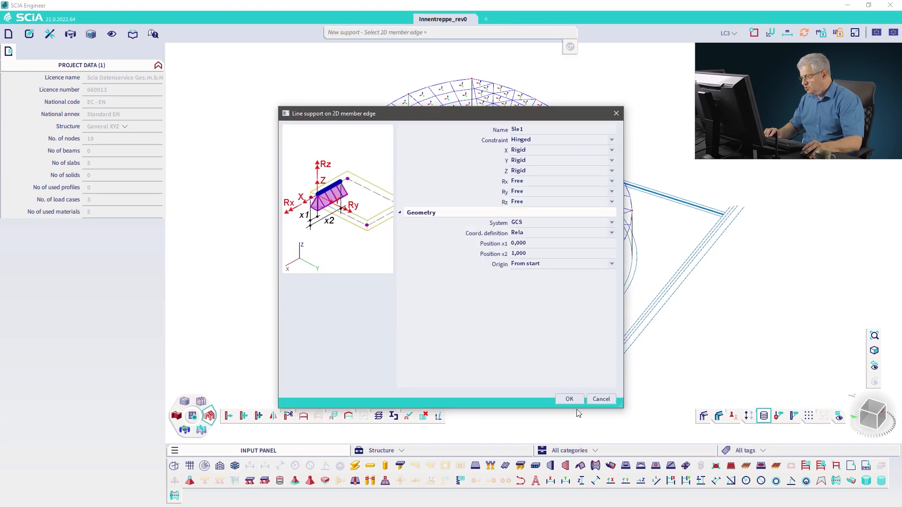
click(569, 400)
click(543, 334)
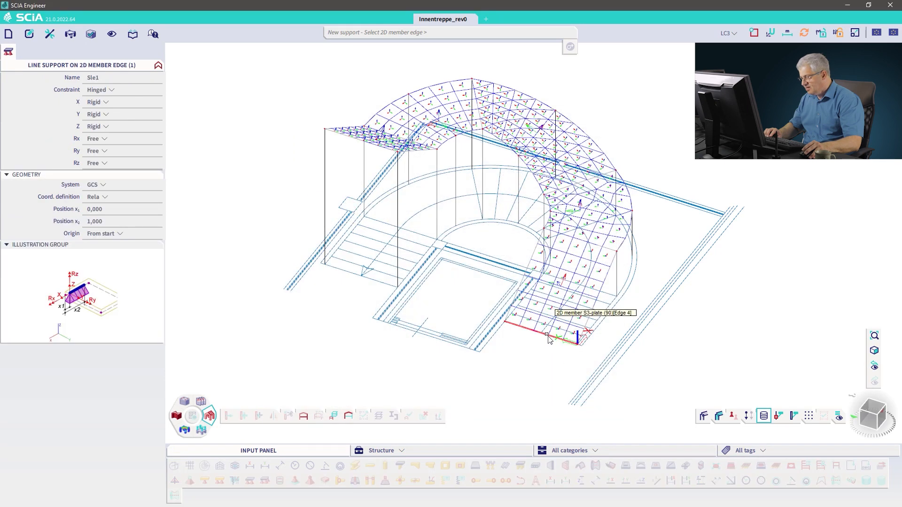
click(342, 137)
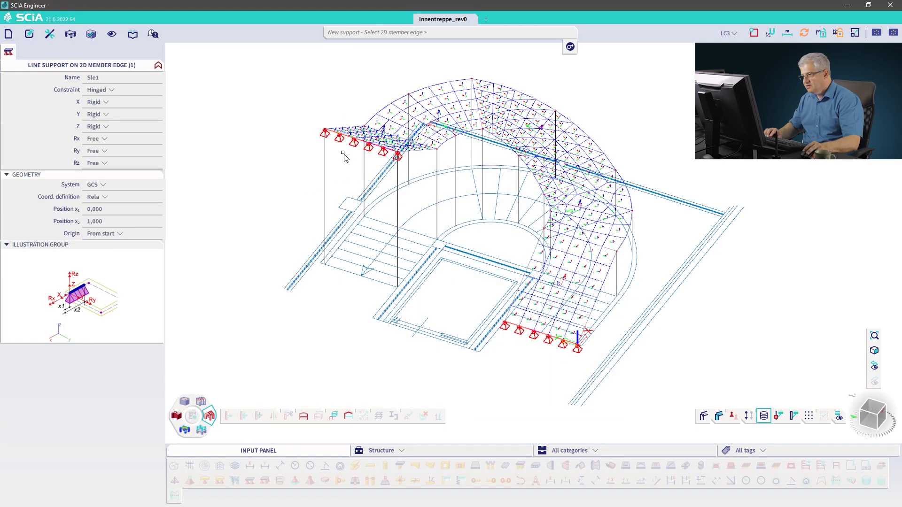
key(Escape)
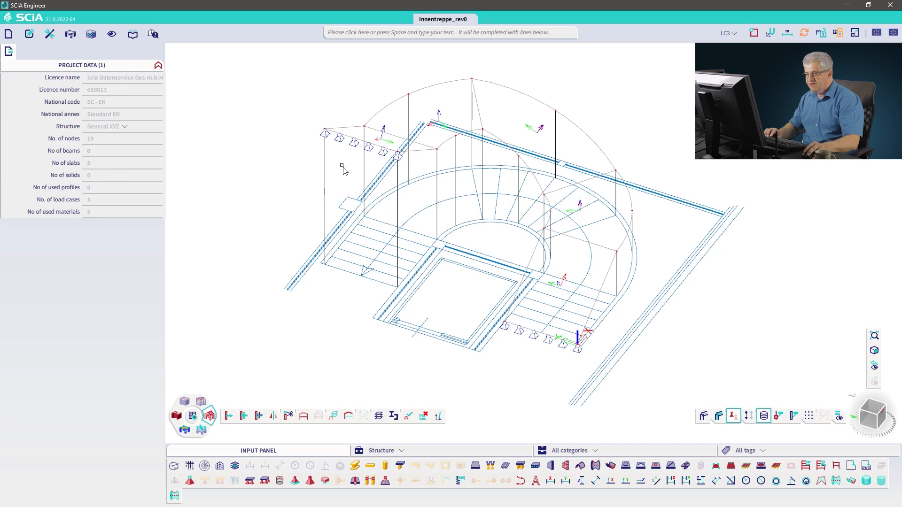
Step: Run the linear FE analysis for all three load cases
click(70, 35)
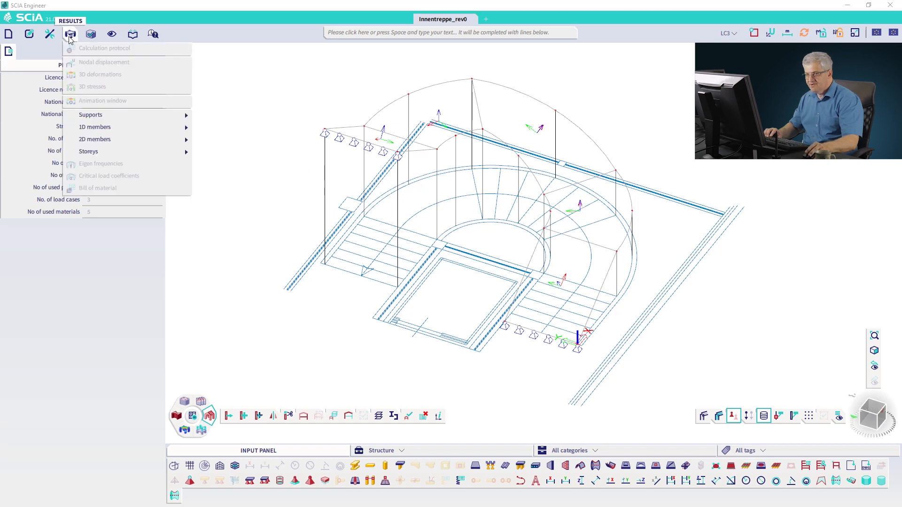
click(49, 34)
mouse_move(83, 48)
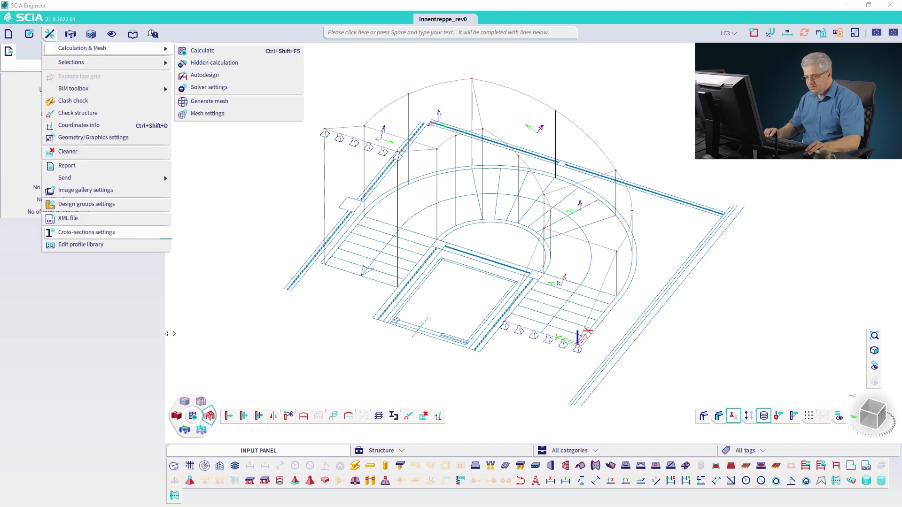
click(192, 415)
click(192, 415)
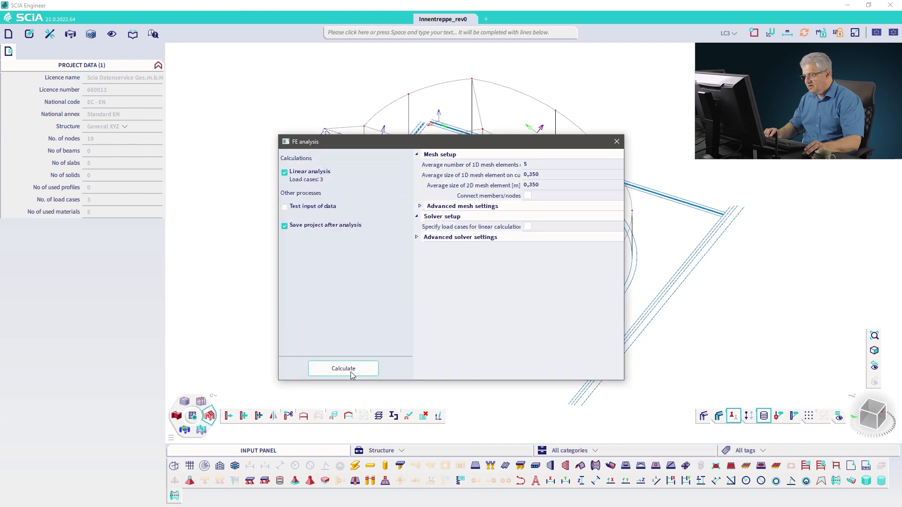
click(351, 371)
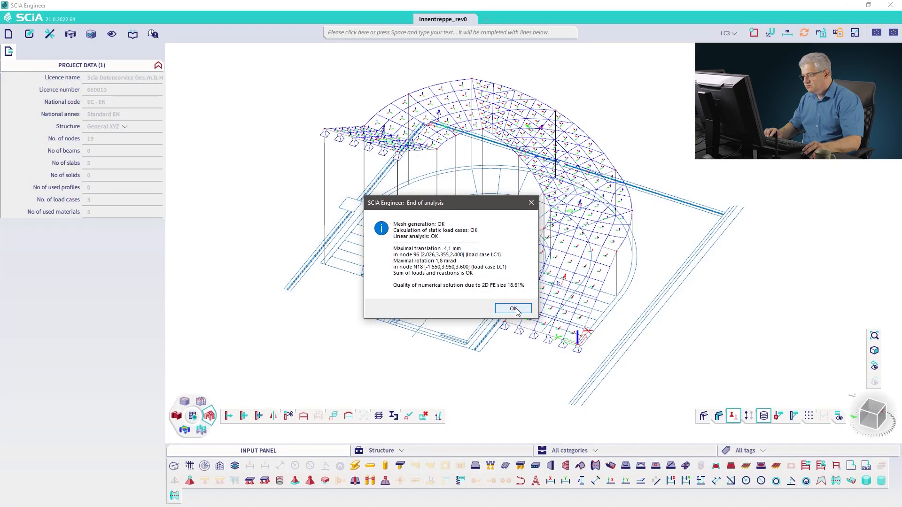
click(514, 308)
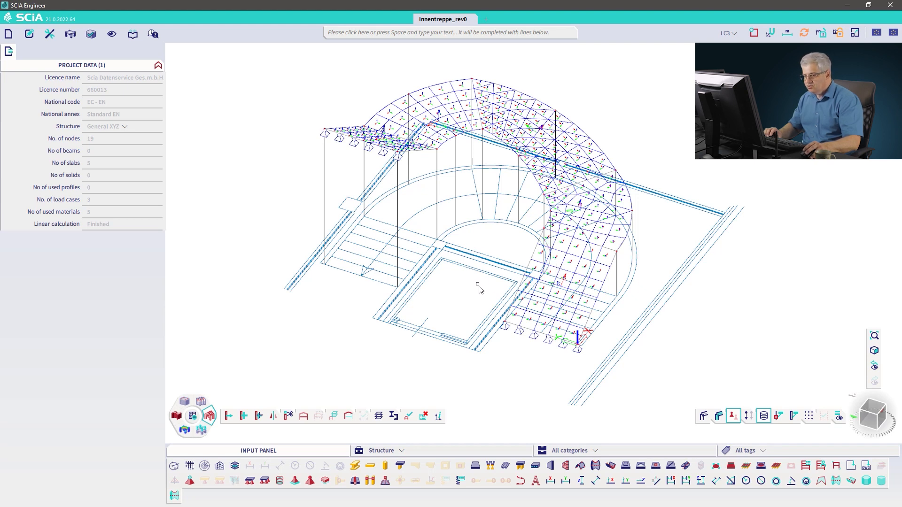
Step: Display the 2D internal forces m_x for load case LC1 on the plates in top view
click(189, 433)
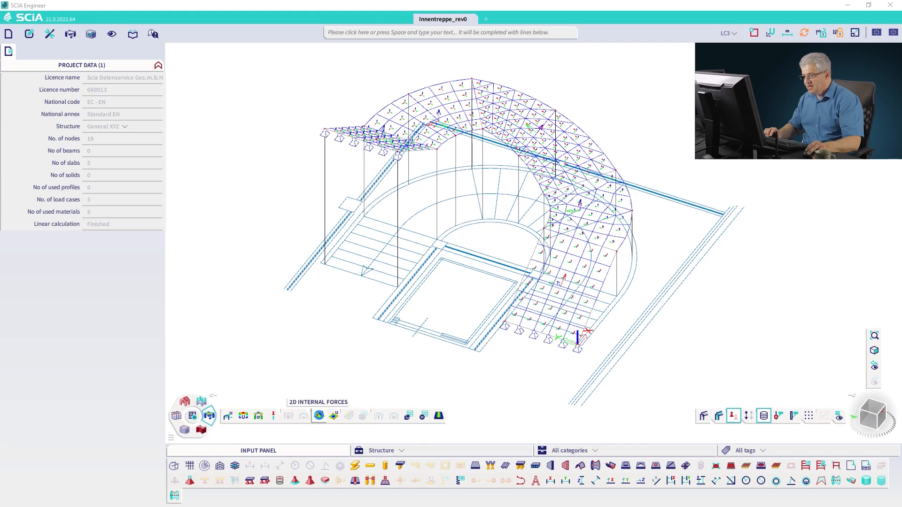
click(319, 416)
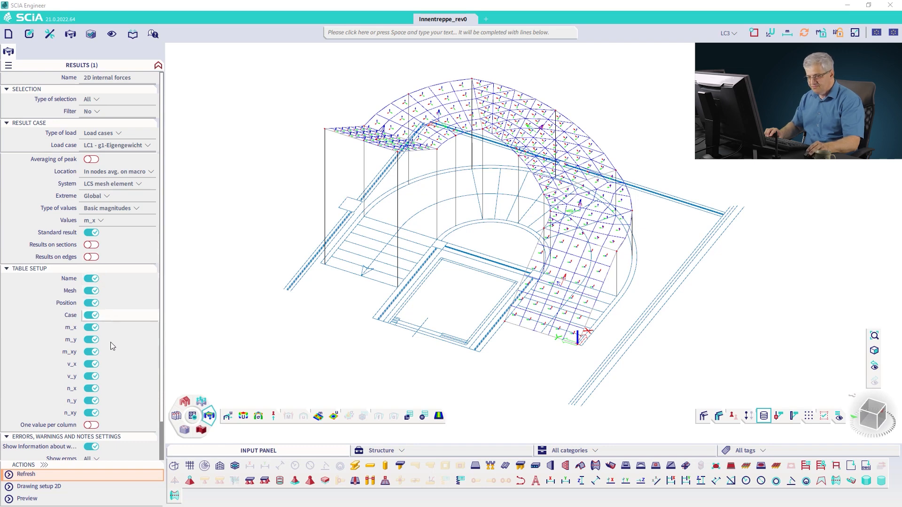
click(7, 269)
click(25, 358)
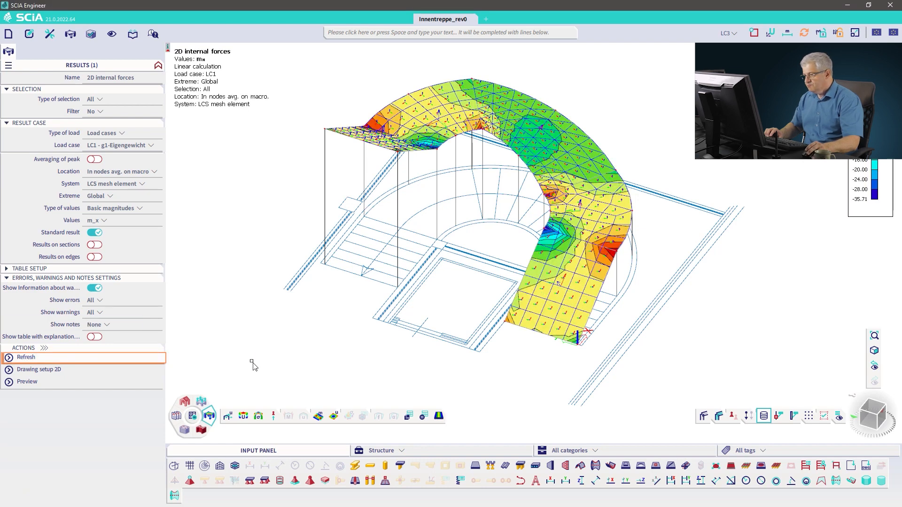
click(872, 409)
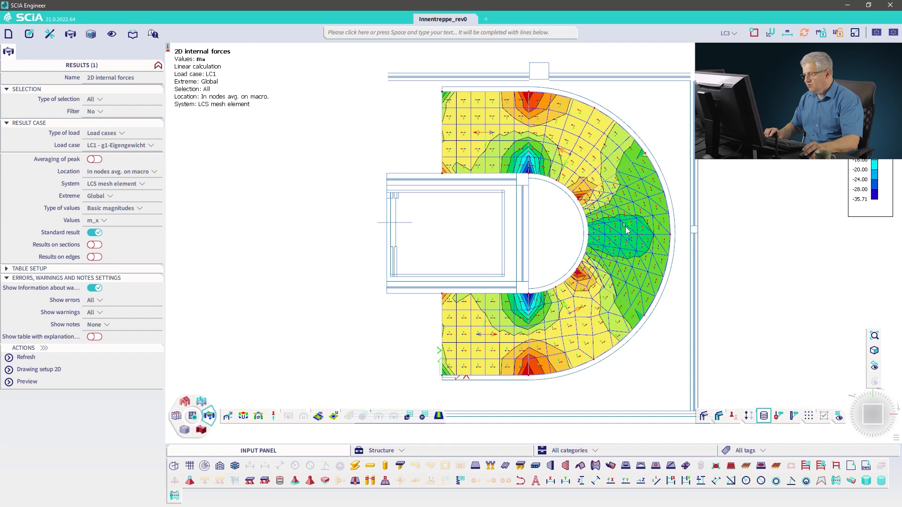